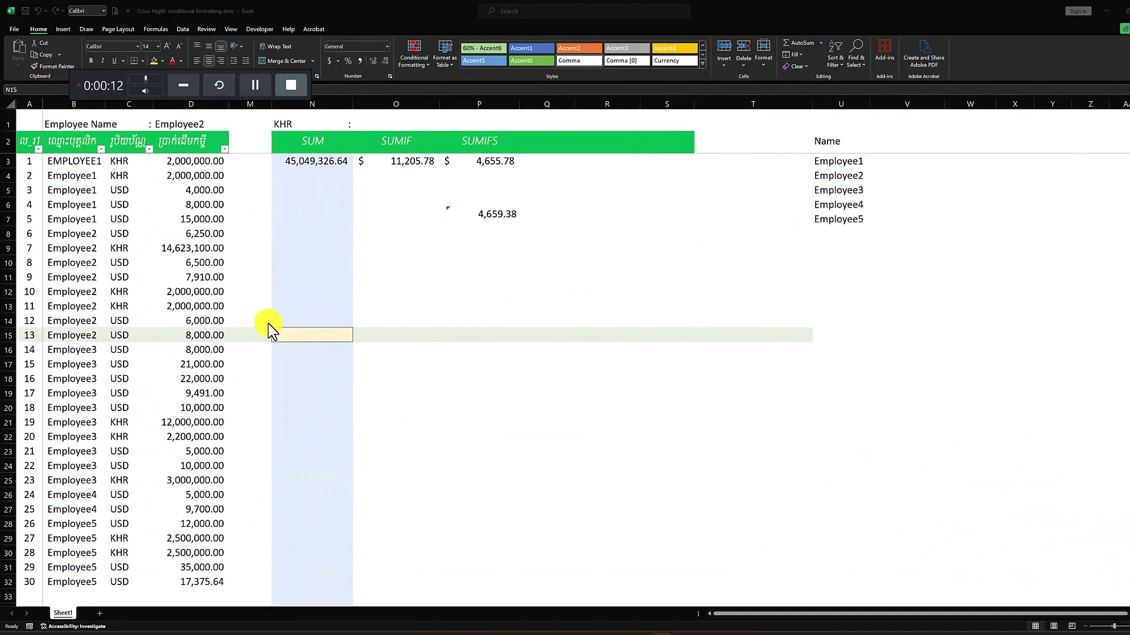
Clear the row 1 criteria labels and the old SUM, SUMIF and SUMIFS results
left_click(181, 85)
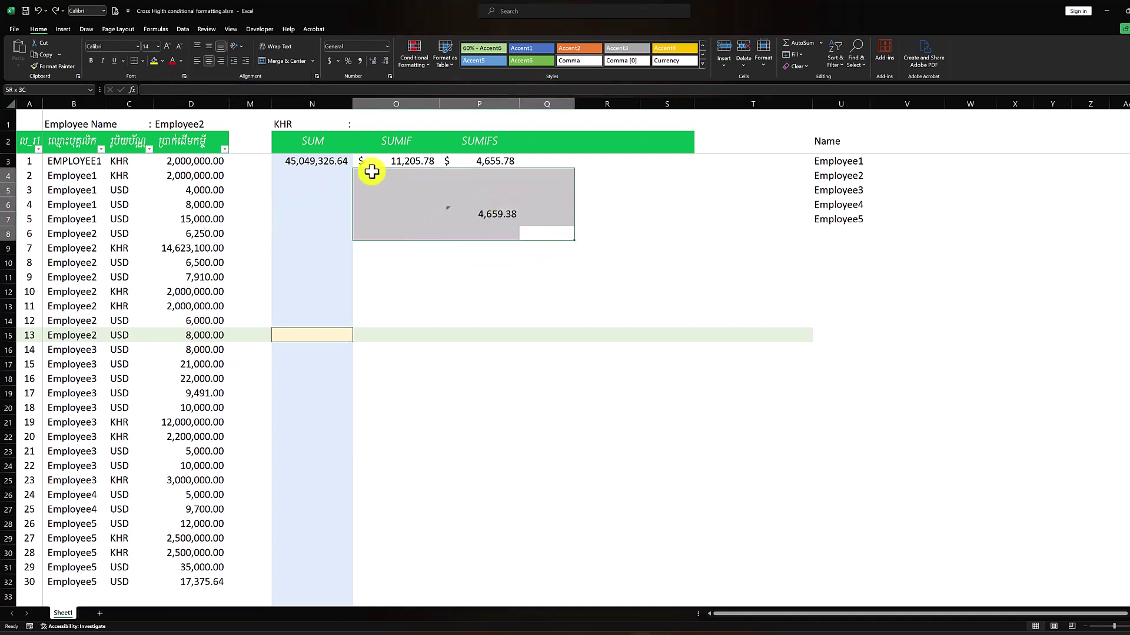
left_click_drag(542, 240, 328, 167)
left_click(310, 141)
left_click(467, 175)
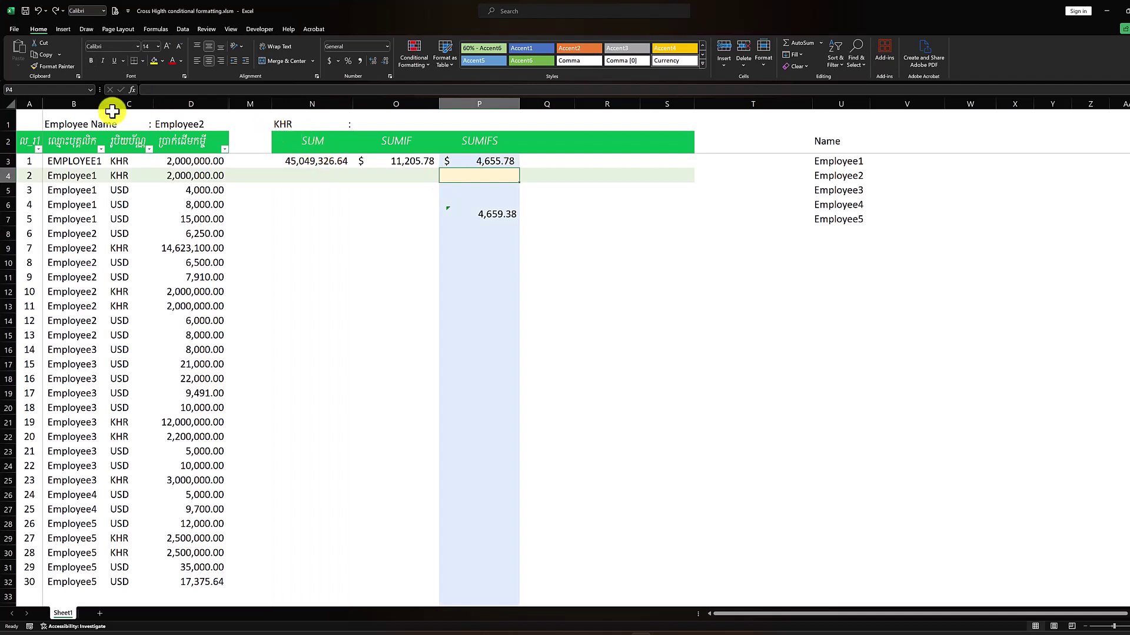
mouse_move(74, 124)
left_mouse_down()
mouse_move(298, 118)
mouse_move(600, 245)
left_mouse_up()
key("Delete")
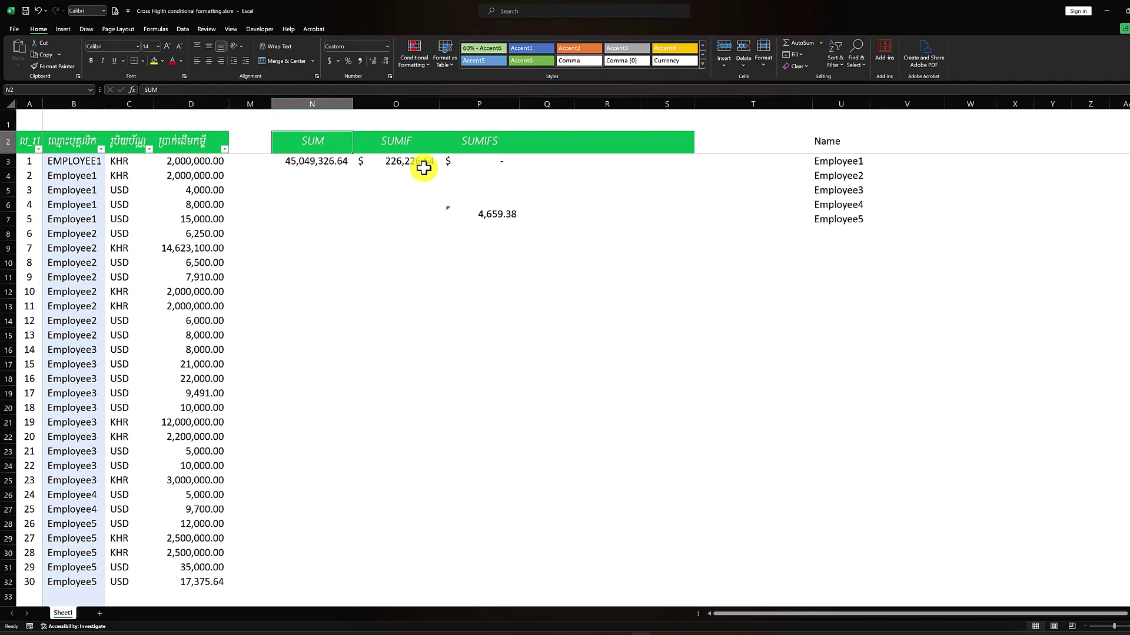
key("Delete")
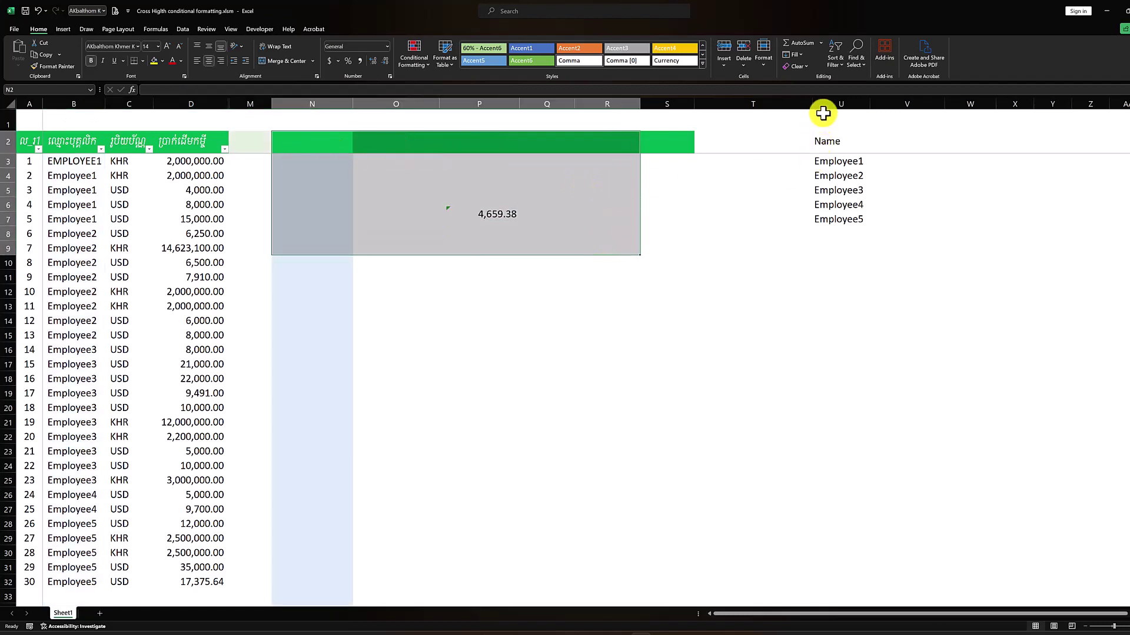
Delete the column holding the Name list and remove the 4,659.38 picture
left_click(829, 110)
right_click(815, 232)
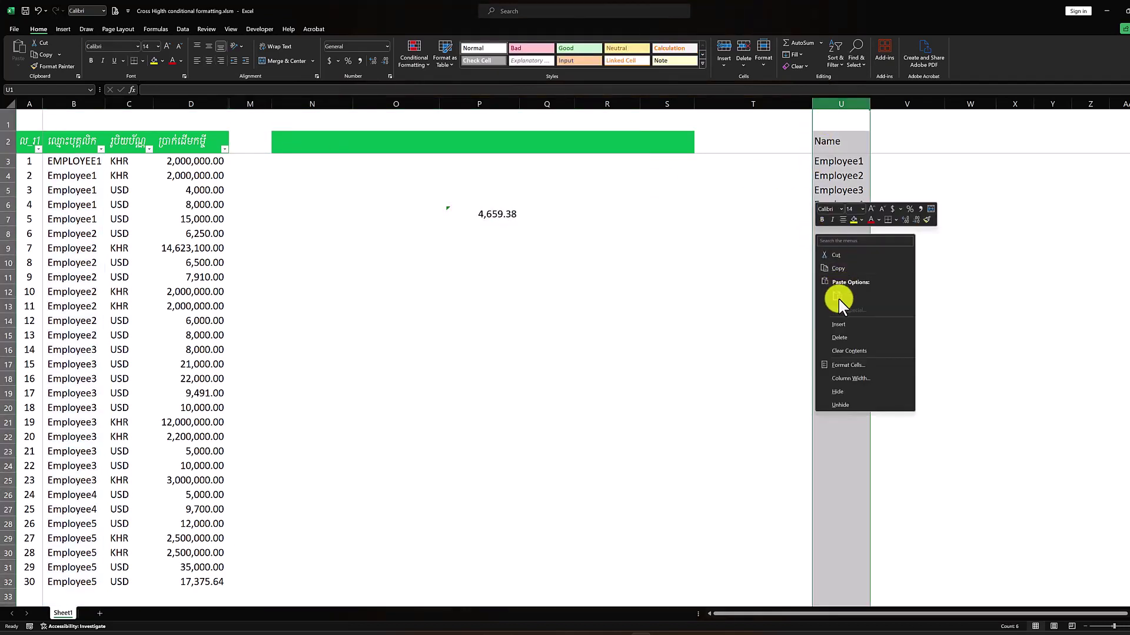
left_click(836, 337)
left_click(498, 217)
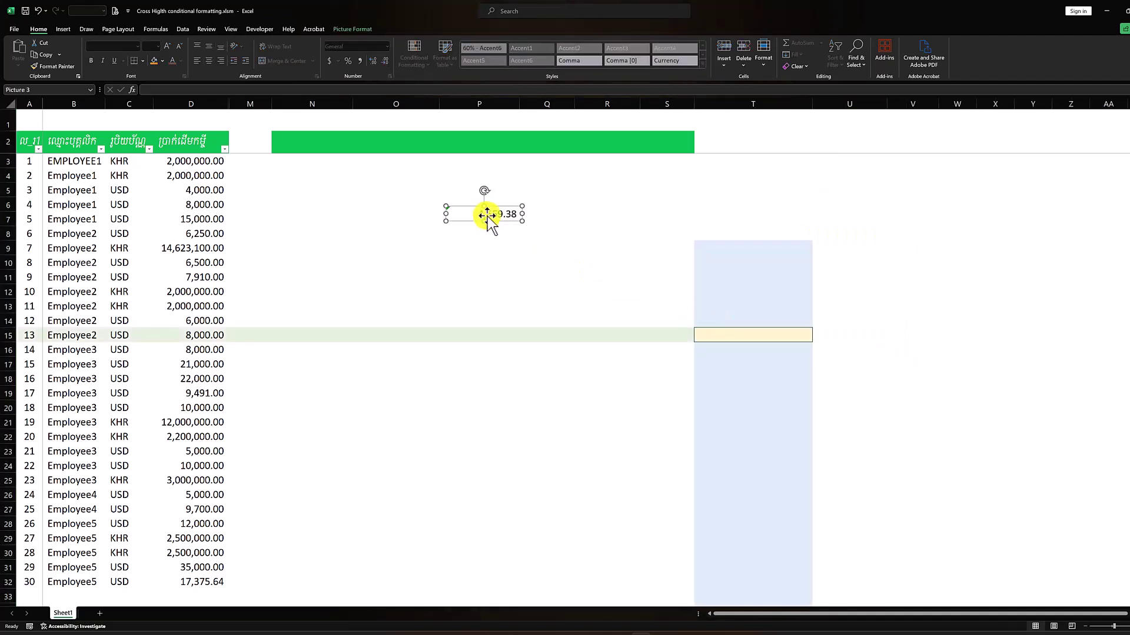
key("Delete")
left_click(310, 159)
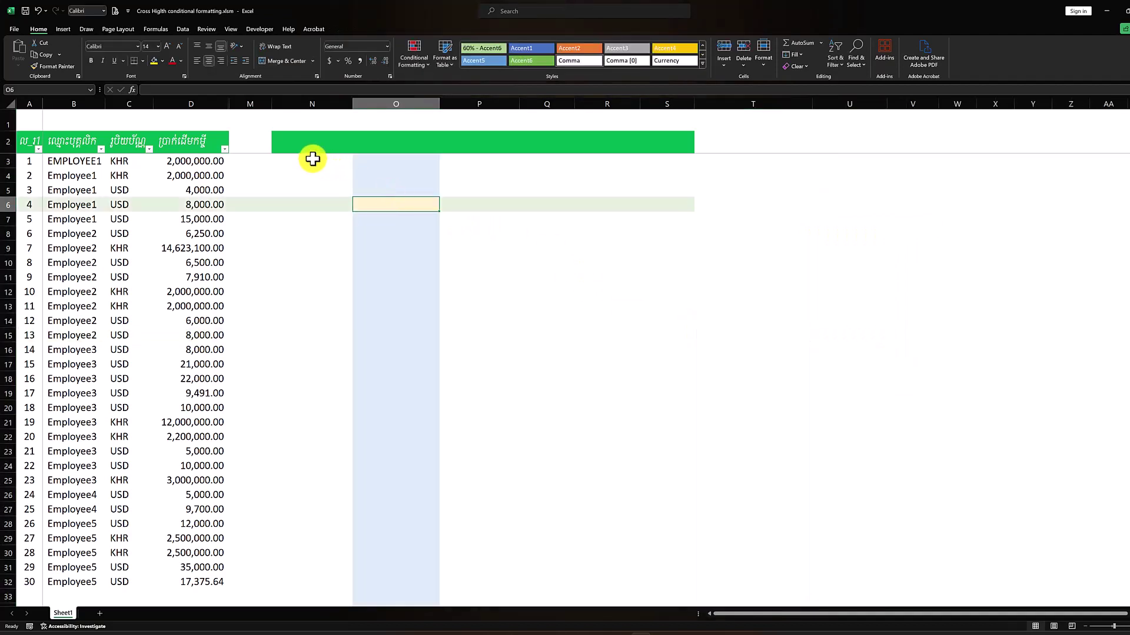
Enter the headers Count, Countif, Countifs, Counta and Countblack across N2:R2
left_click(303, 147)
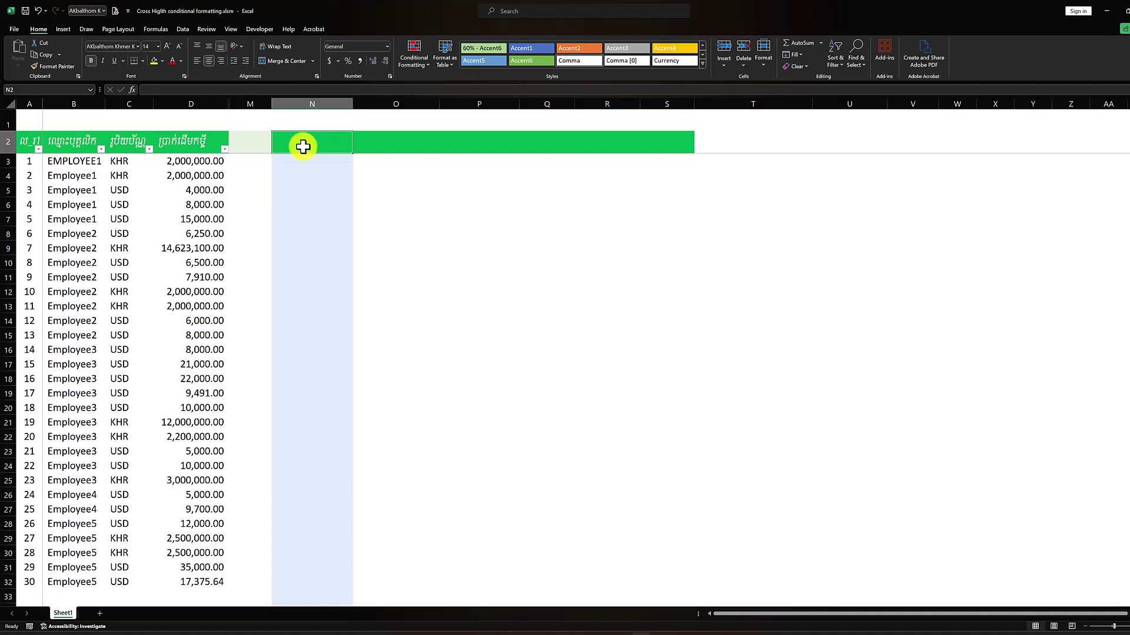
type("Count")
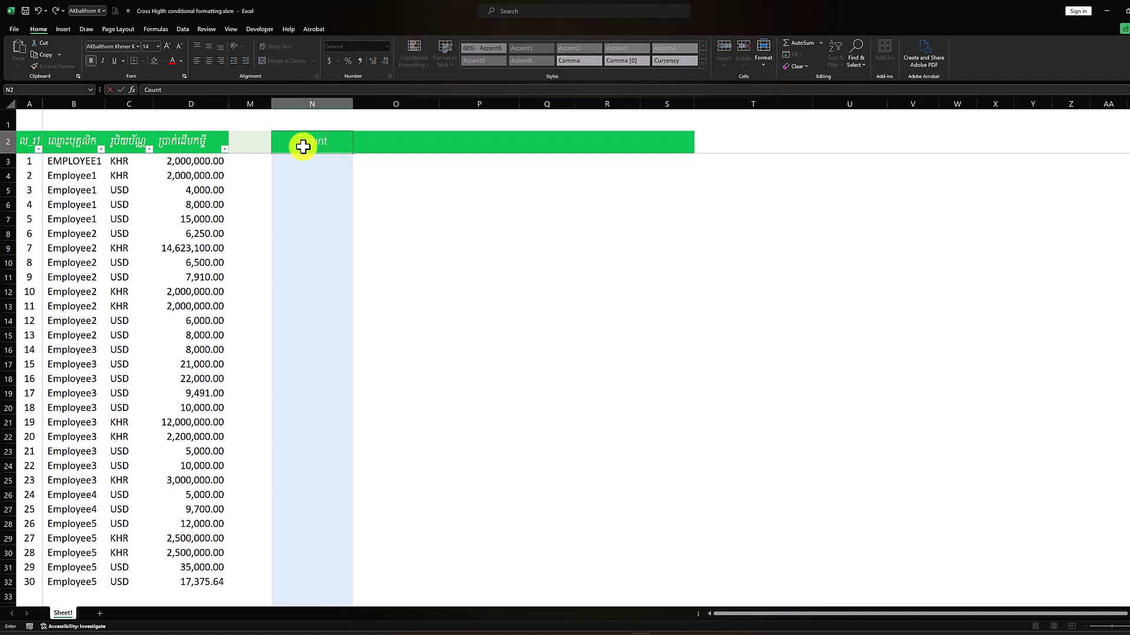
key("Tab")
type("Cou")
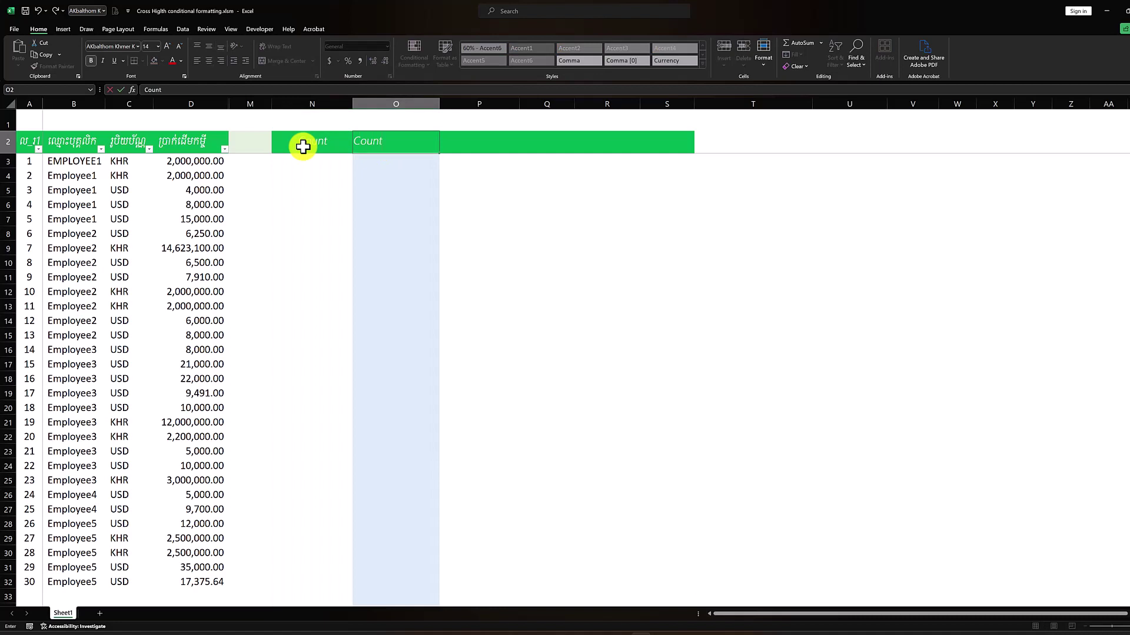
key("Tab")
type("Co")
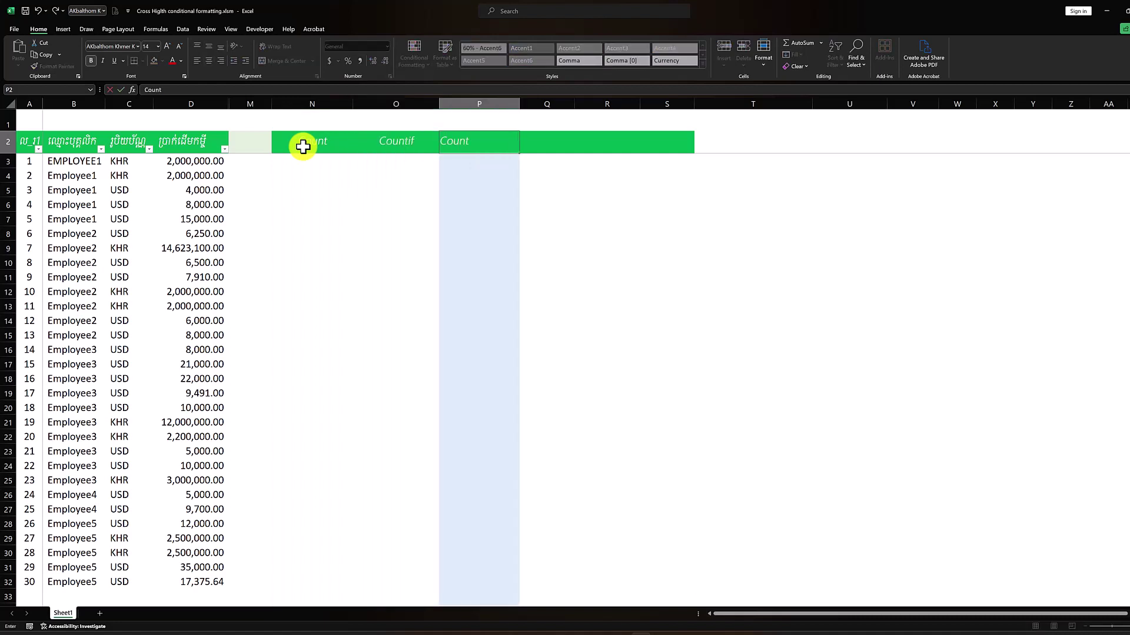
key("Tab")
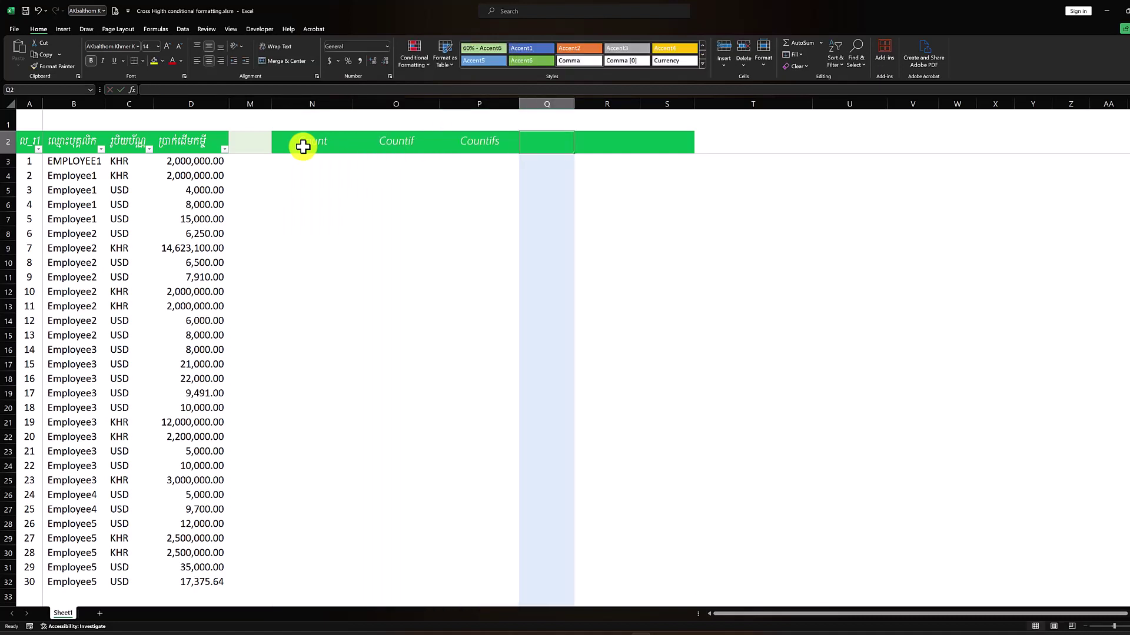
type("Counta")
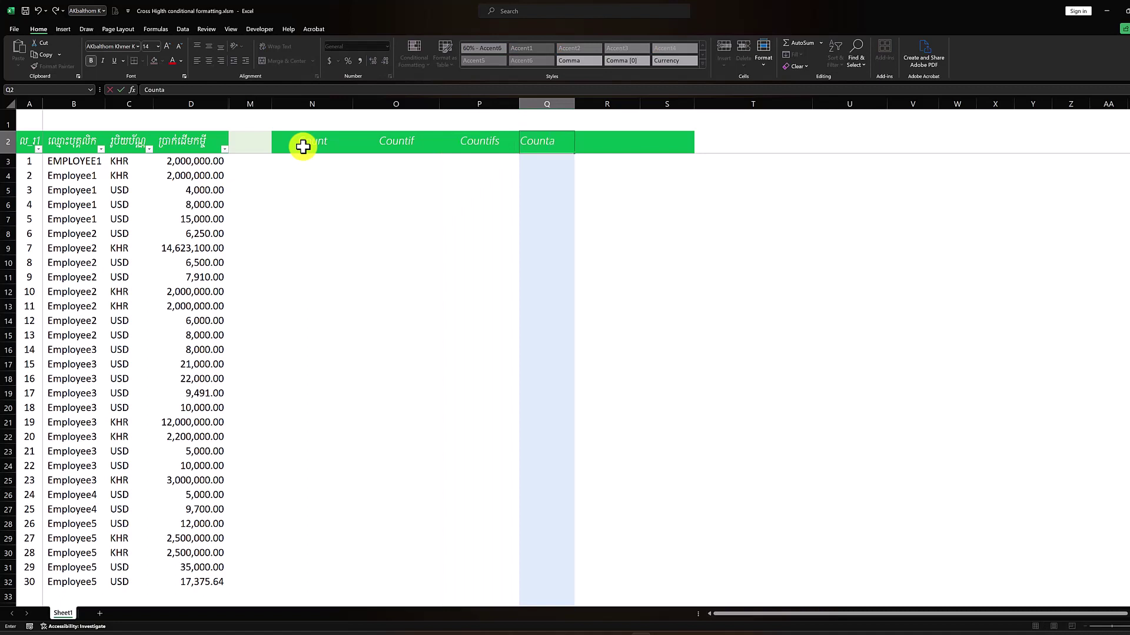
key("Tab")
key("BackSpace")
key("BackSpace")
type("Countblack")
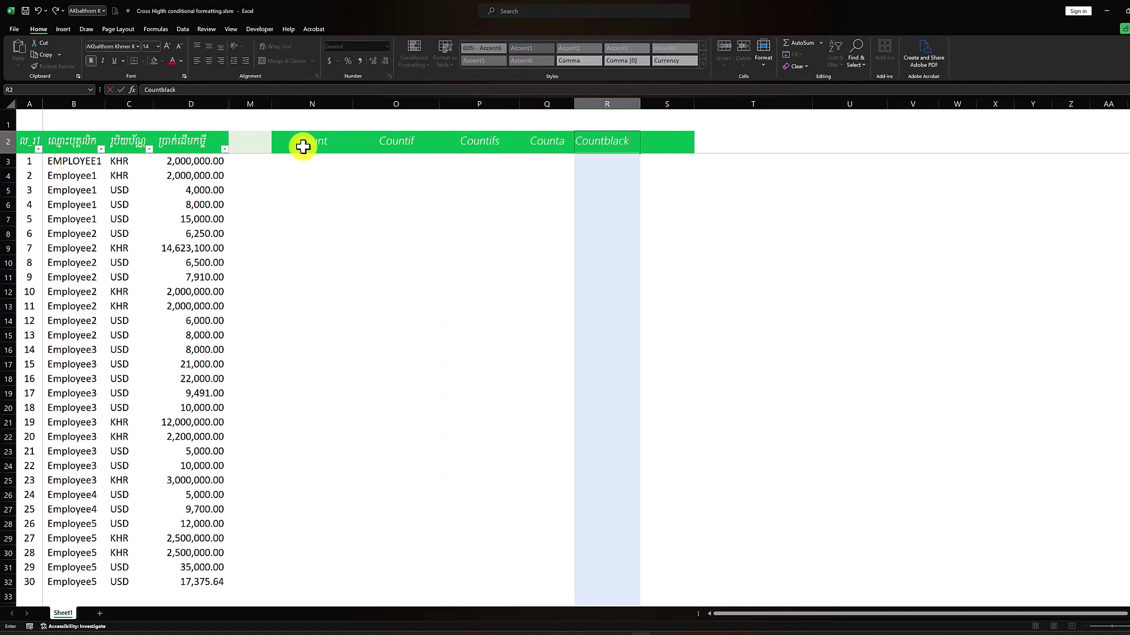
key("Return")
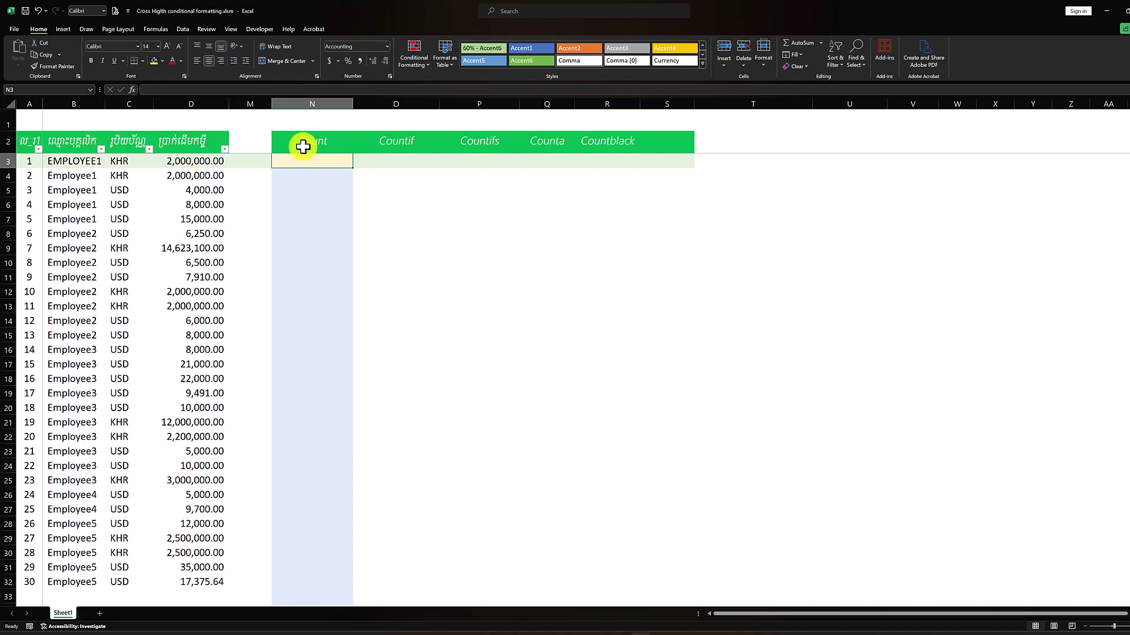
Enter =COUNT(A3:A32) in N3 to count the numbered rows, giving 30.00
type("=")
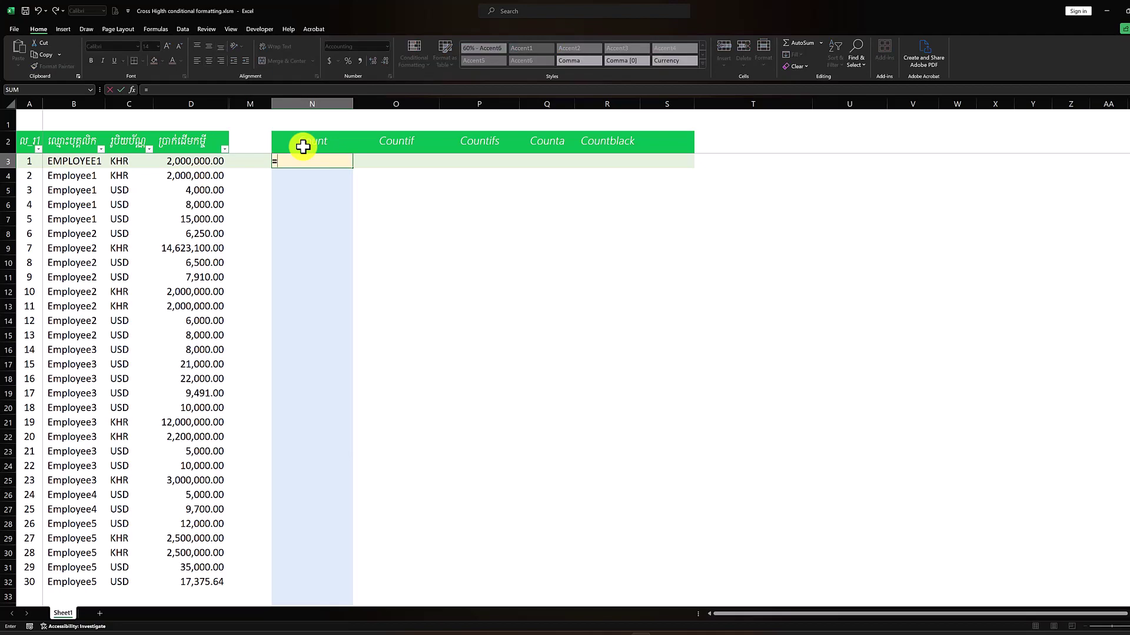
type("count")
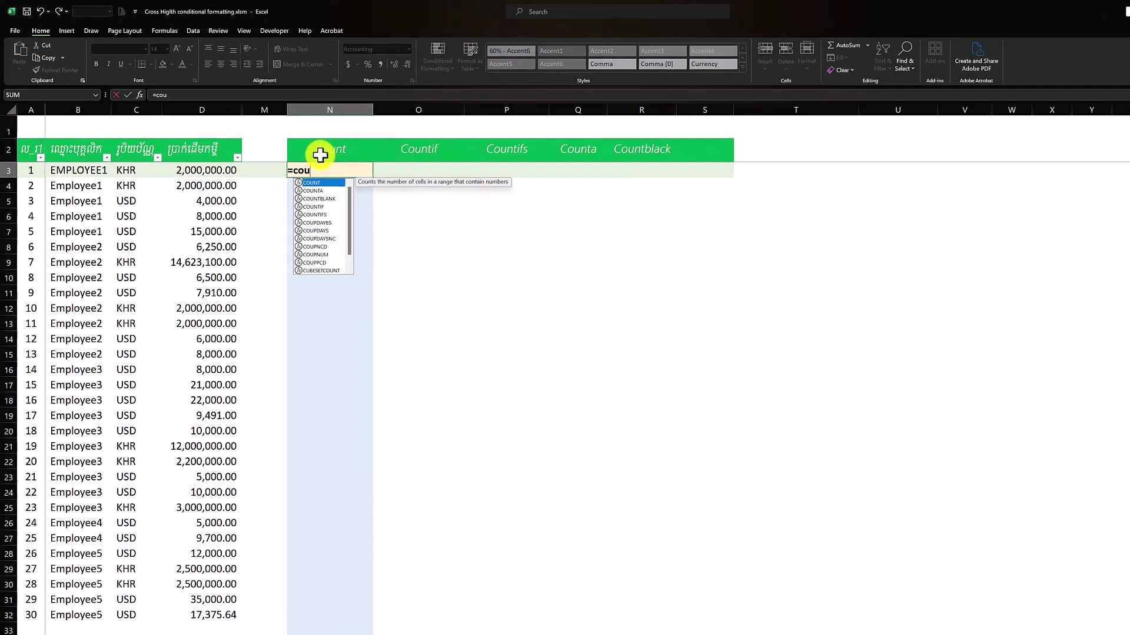
key("Tab")
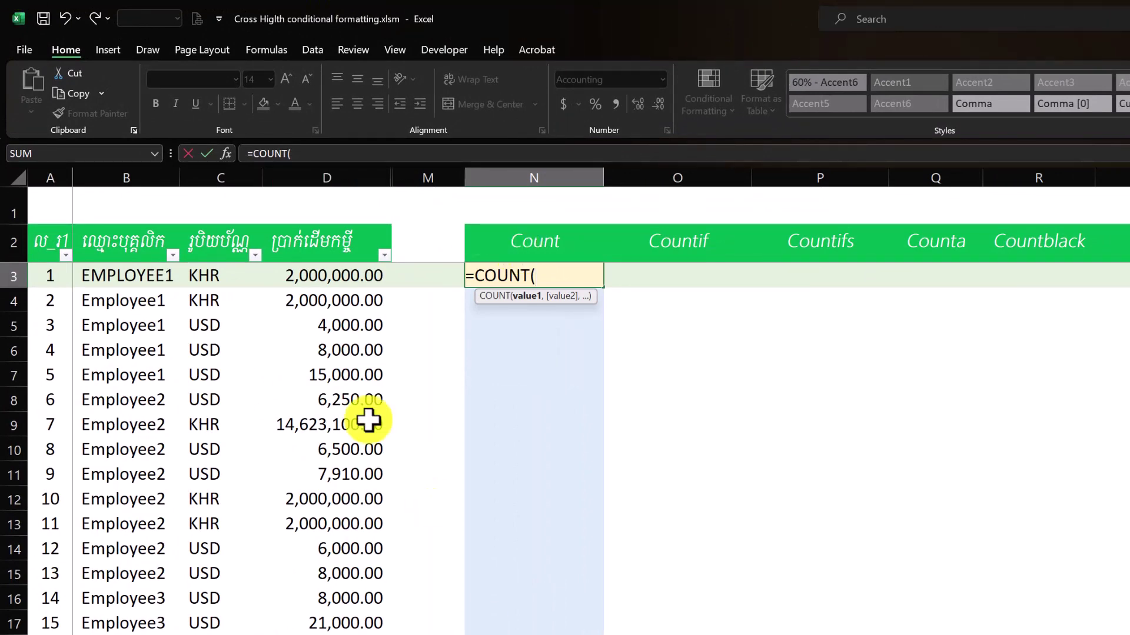
left_click_drag(55, 274, 50, 630)
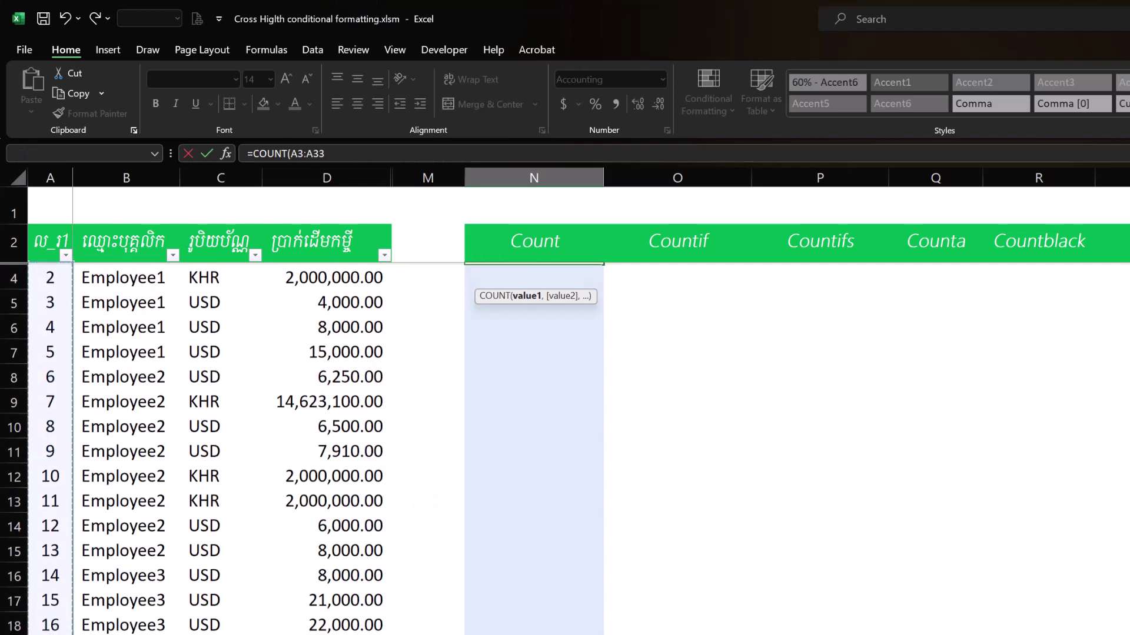
key("Return")
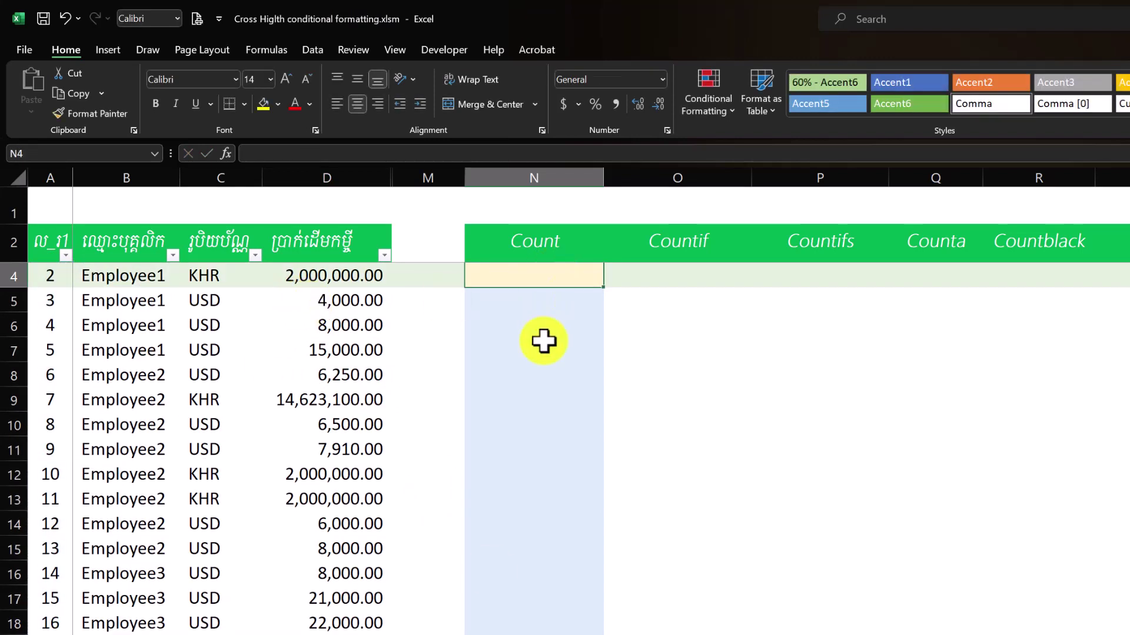
left_click(545, 371)
Remove the duplicate COUNT formula from N4, leaving the Count column selected
left_click(535, 280)
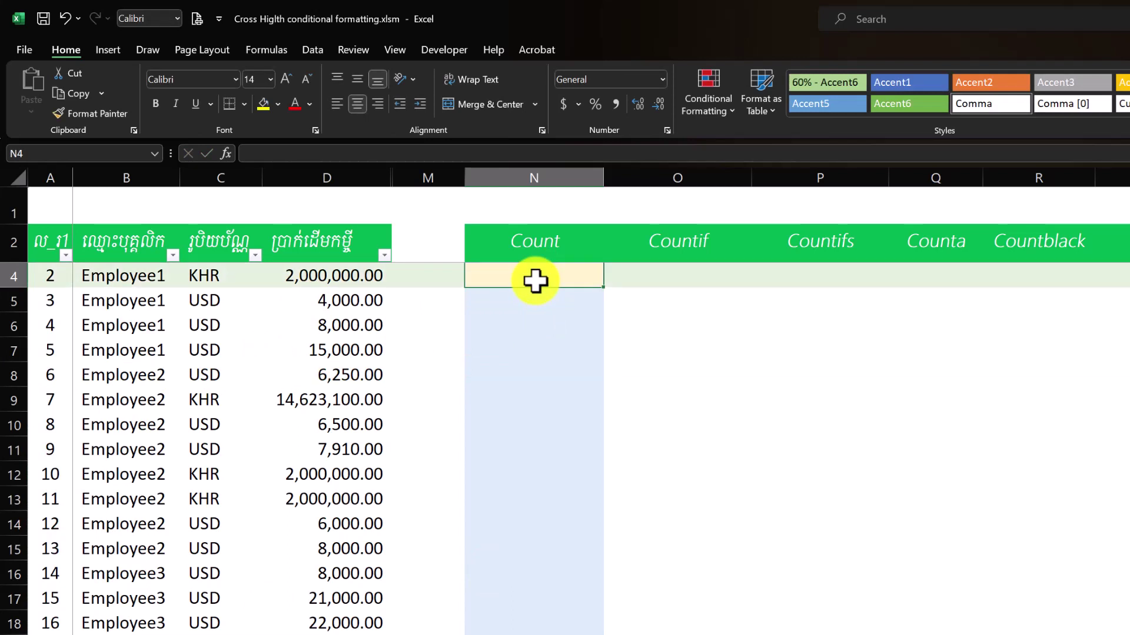
type("=counta")
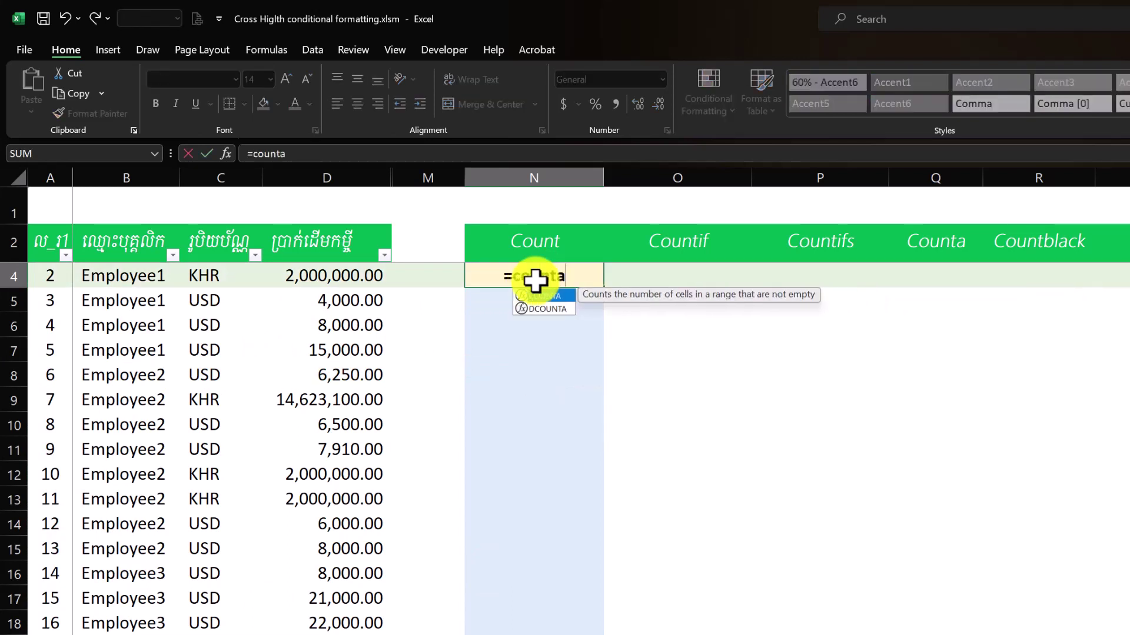
key("BackSpace")
key("Tab")
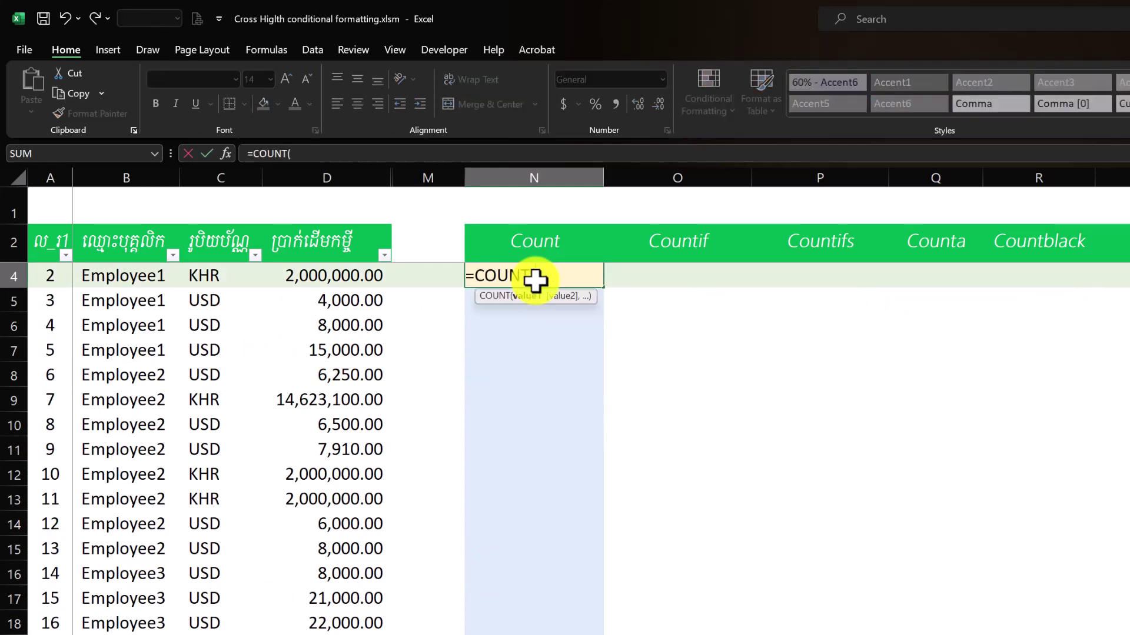
scroll(35, 329, "up", 1)
mouse_move(50, 276)
left_mouse_down()
mouse_move(34, 633)
mouse_move(34, 583)
left_mouse_up()
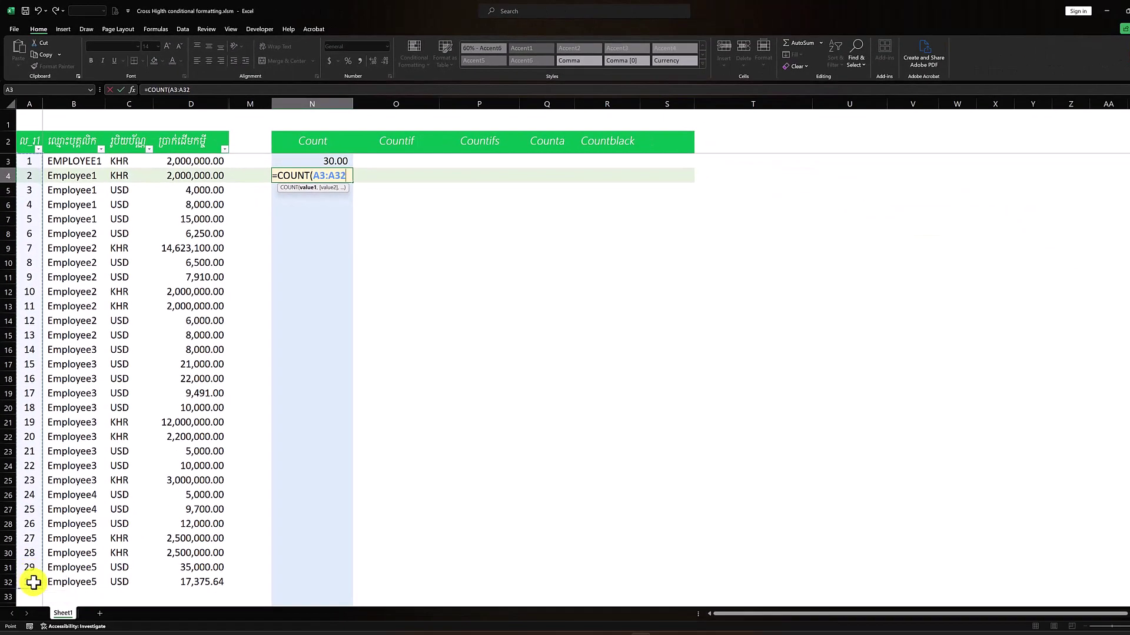
key("Return")
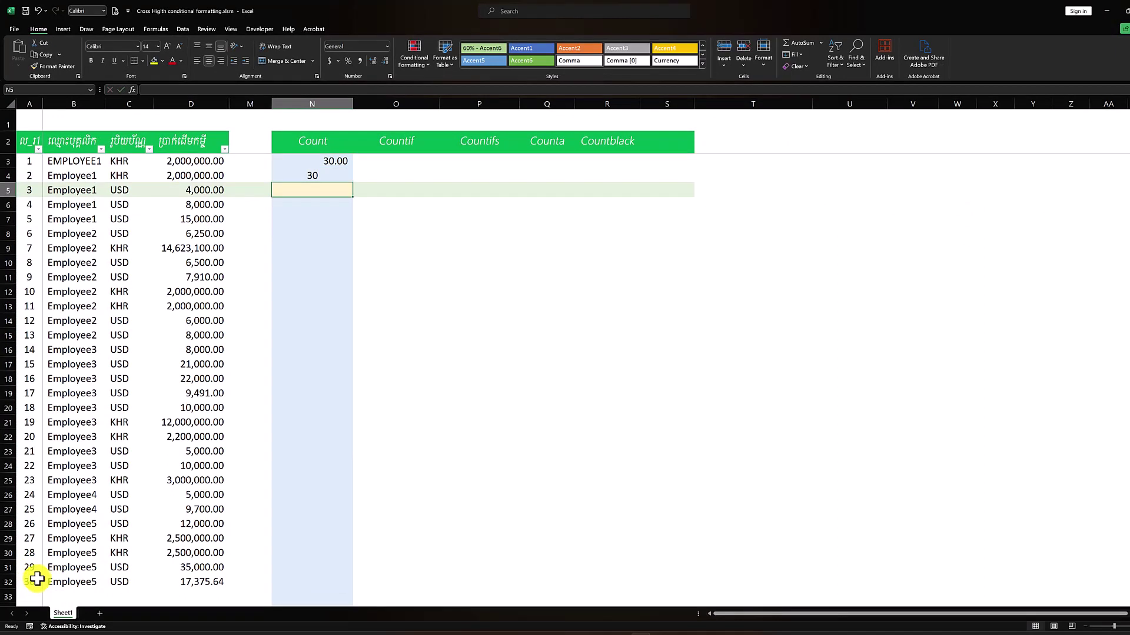
left_click(306, 176)
key("Delete")
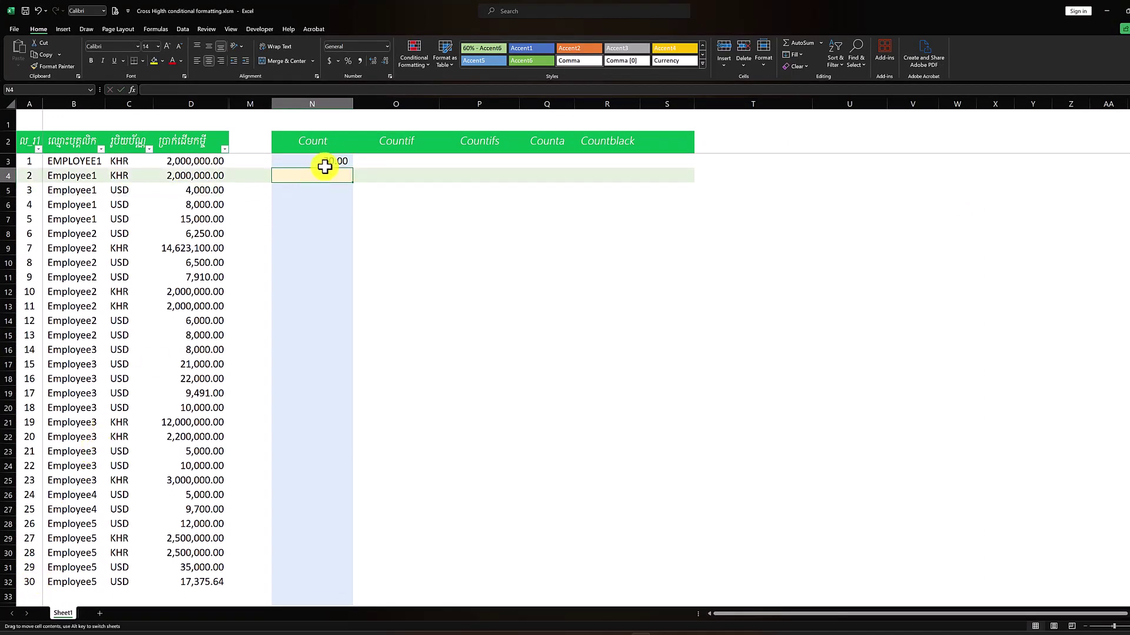
left_click(326, 162)
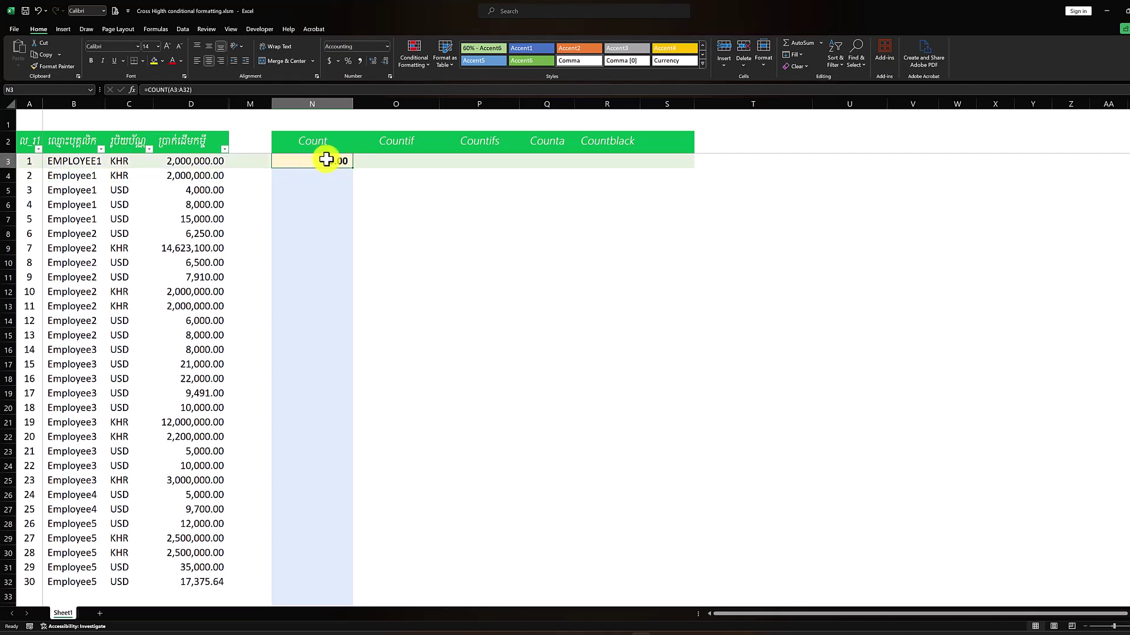
left_click(313, 177)
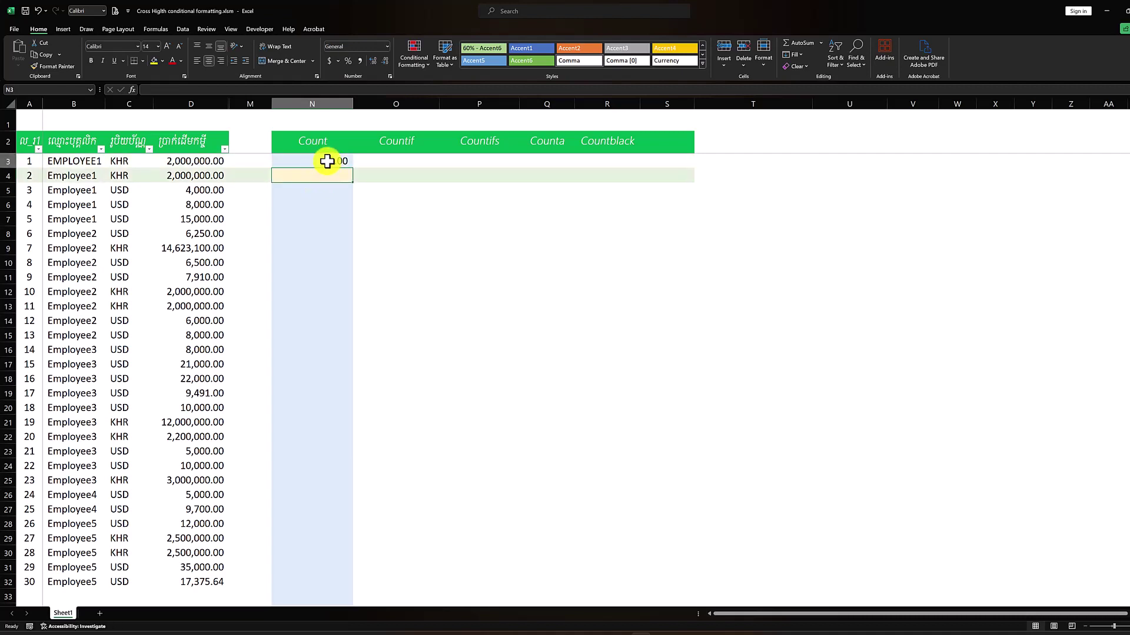
left_click(323, 105)
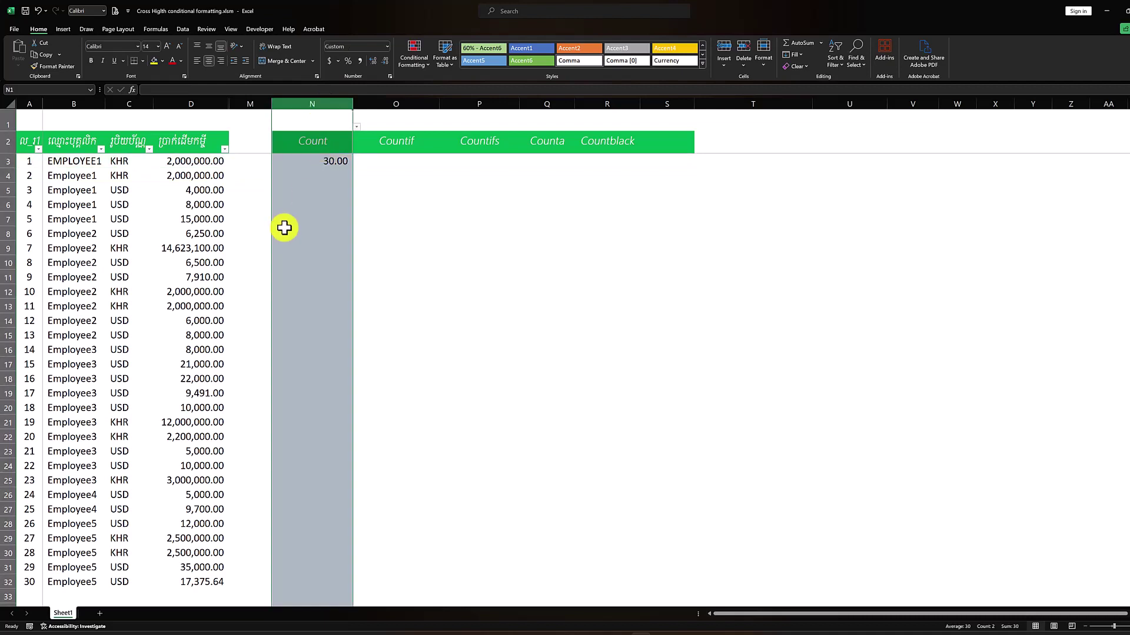
Apply the General number format to column N so N3 shows 30
left_click(381, 46)
left_click(387, 46)
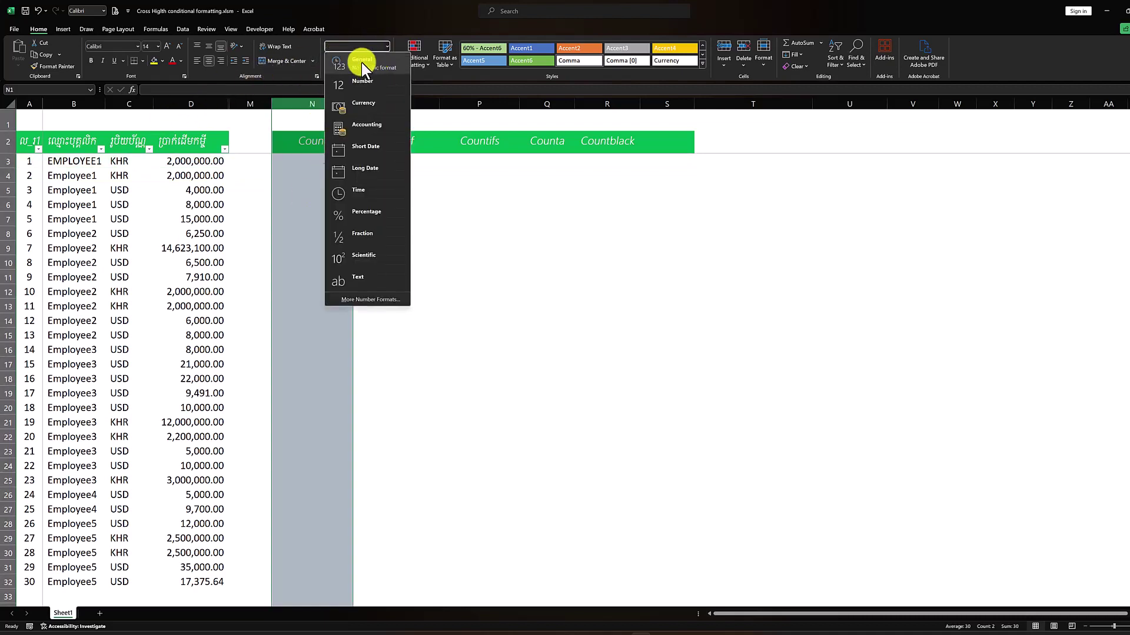
left_click(356, 77)
left_click(340, 249)
left_click(316, 171)
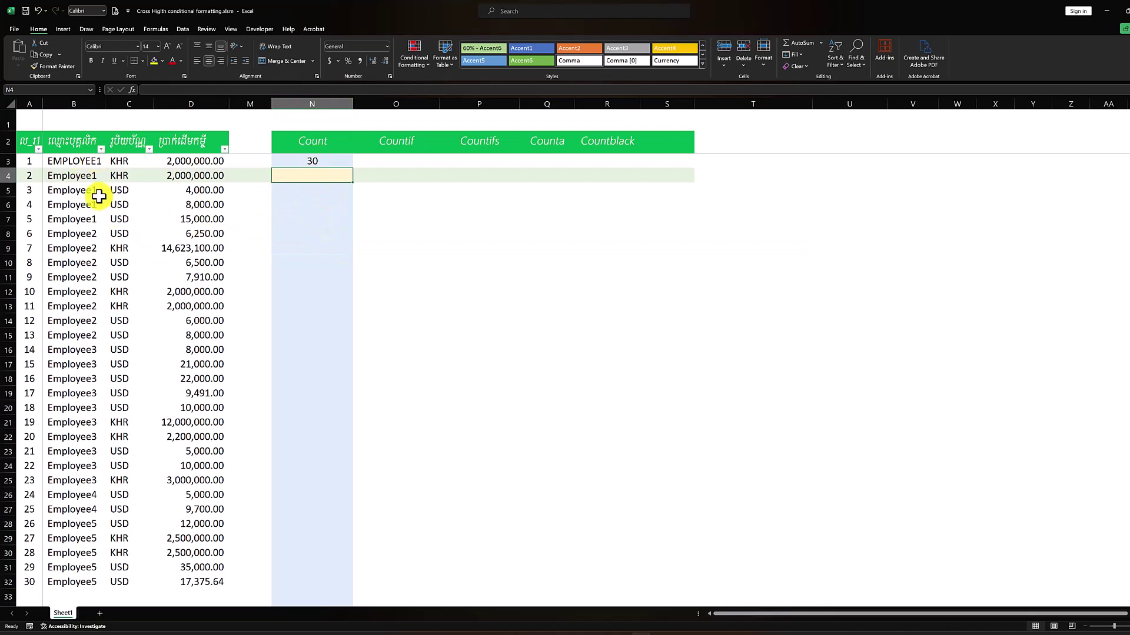
left_click_drag(82, 162, 52, 400)
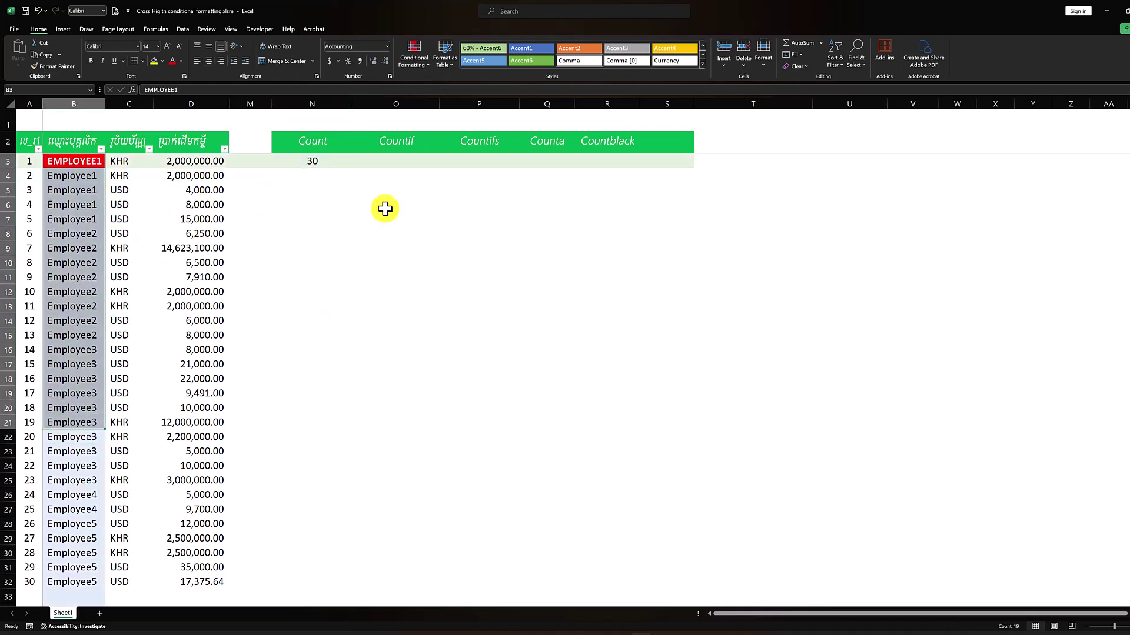
left_click(308, 187)
left_click(321, 171)
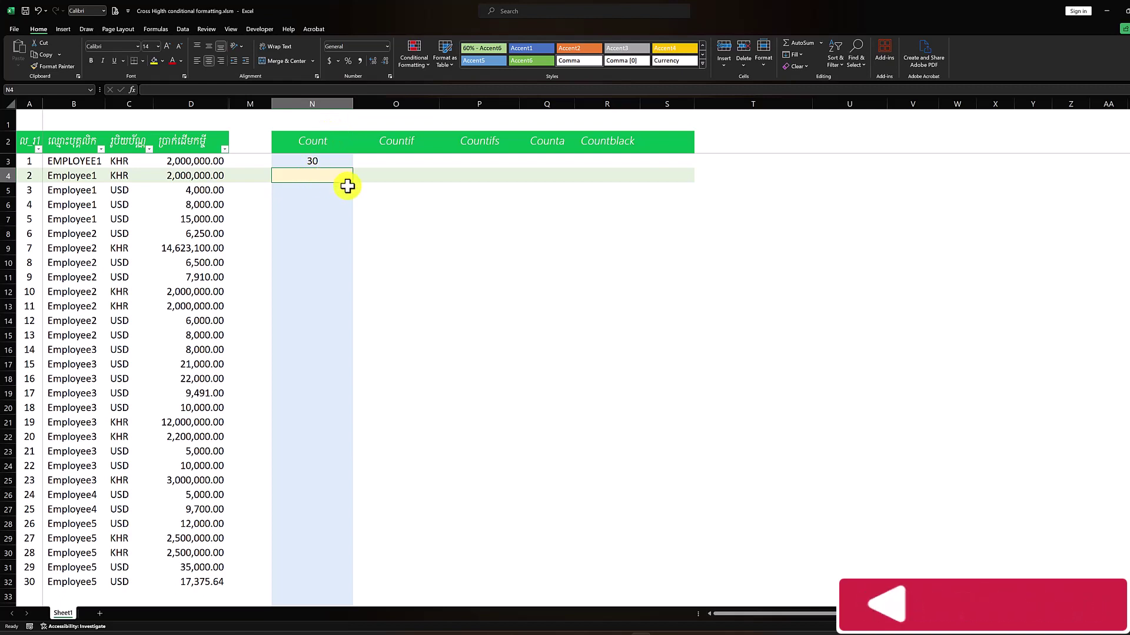
Enter =COUNT(B3:B32) in N4 over the employee names, returning 0
type("=counta")
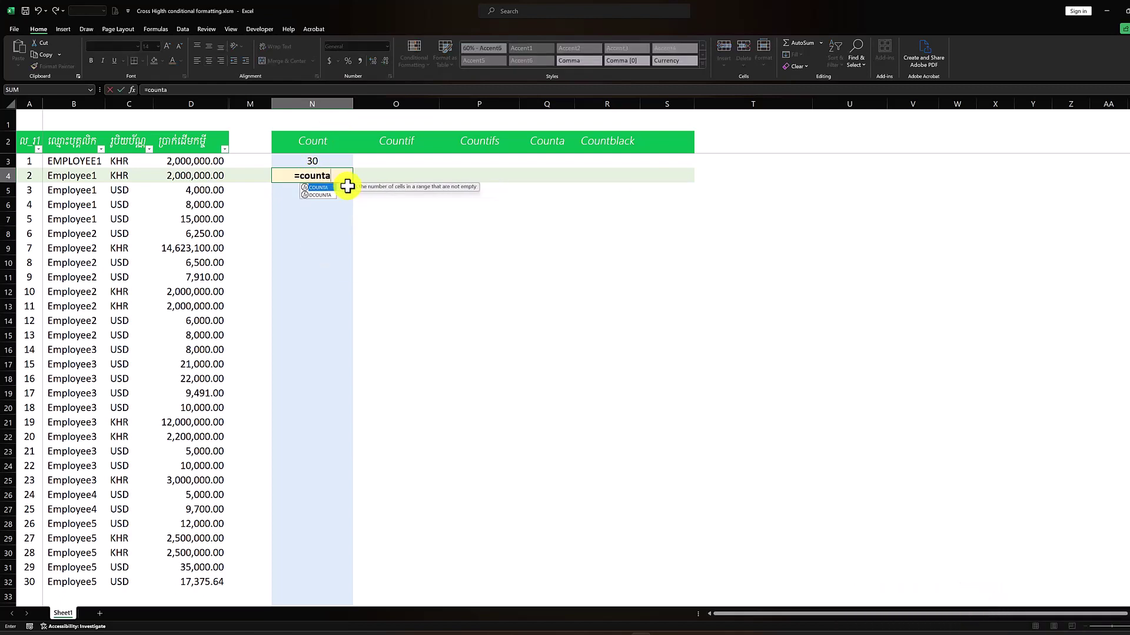
key("Tab")
key("BackSpace")
key("BackSpace")
type("(")
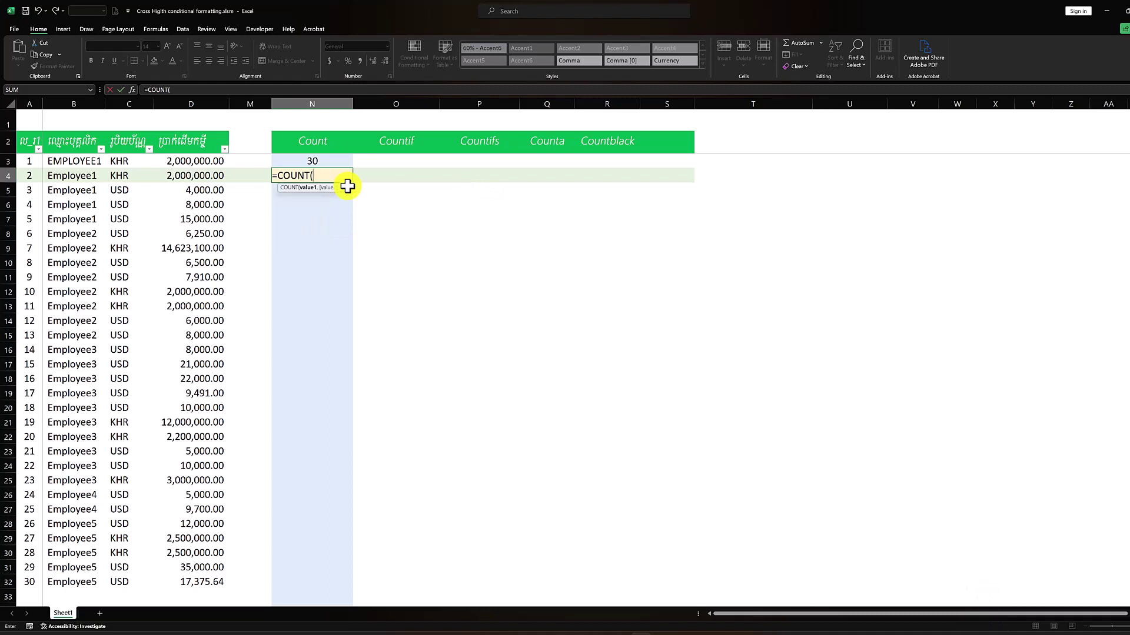
left_click_drag(80, 162, 64, 558)
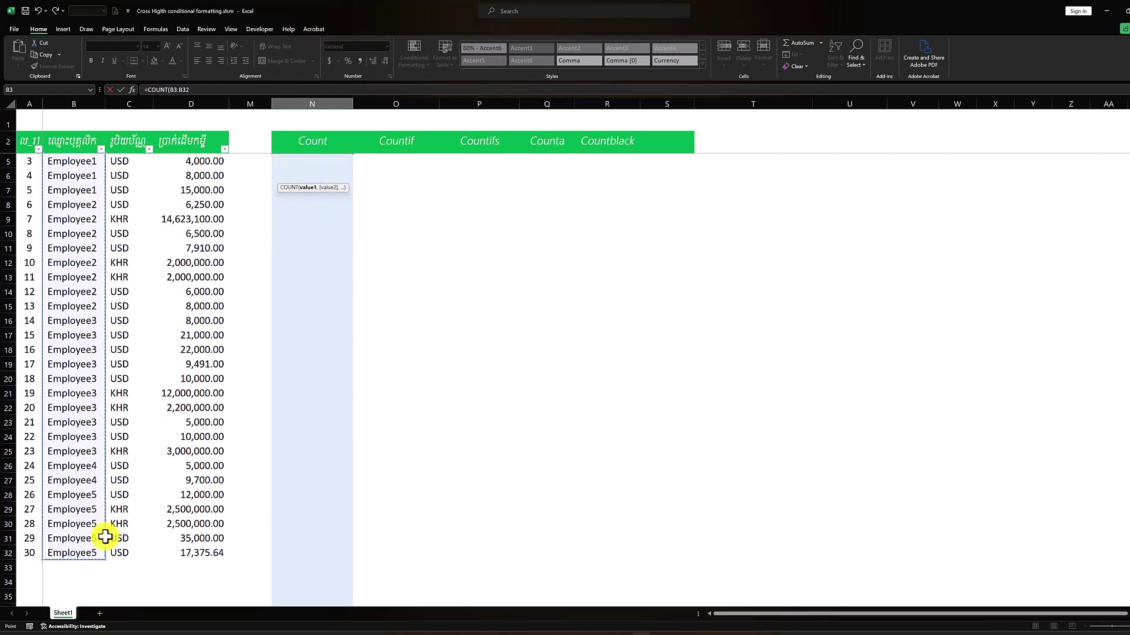
key("Return")
scroll(118, 530, "up", 1)
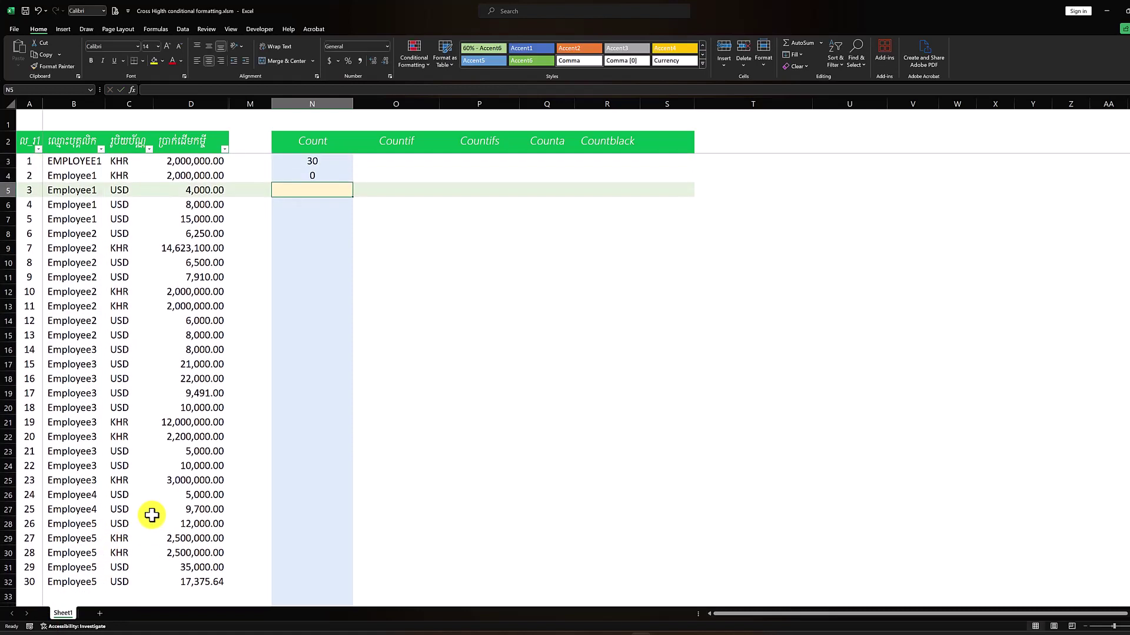
left_click(303, 164)
left_click(309, 172)
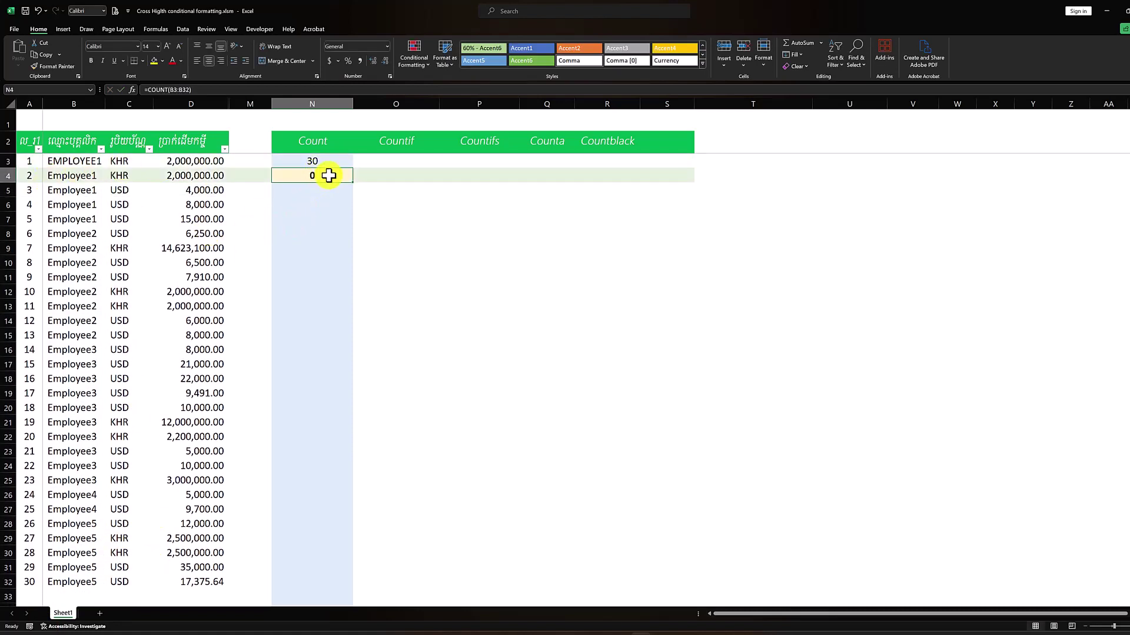
left_click(112, 164)
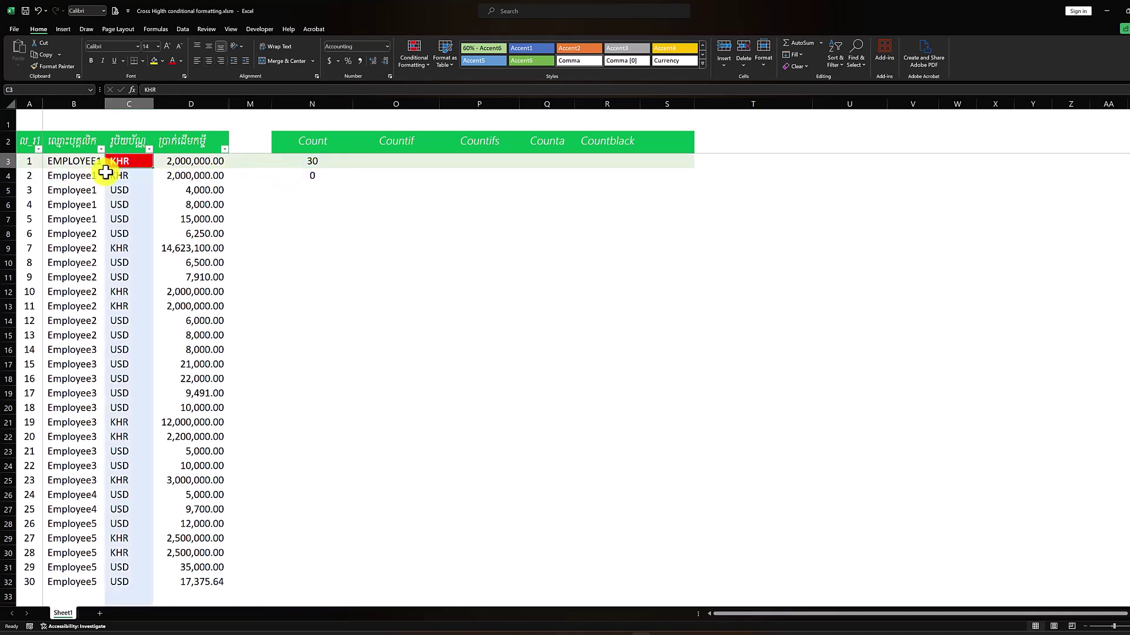
Enter =COUNT(C3:C32) in N5 over the currency column, returning 0
left_click(312, 187)
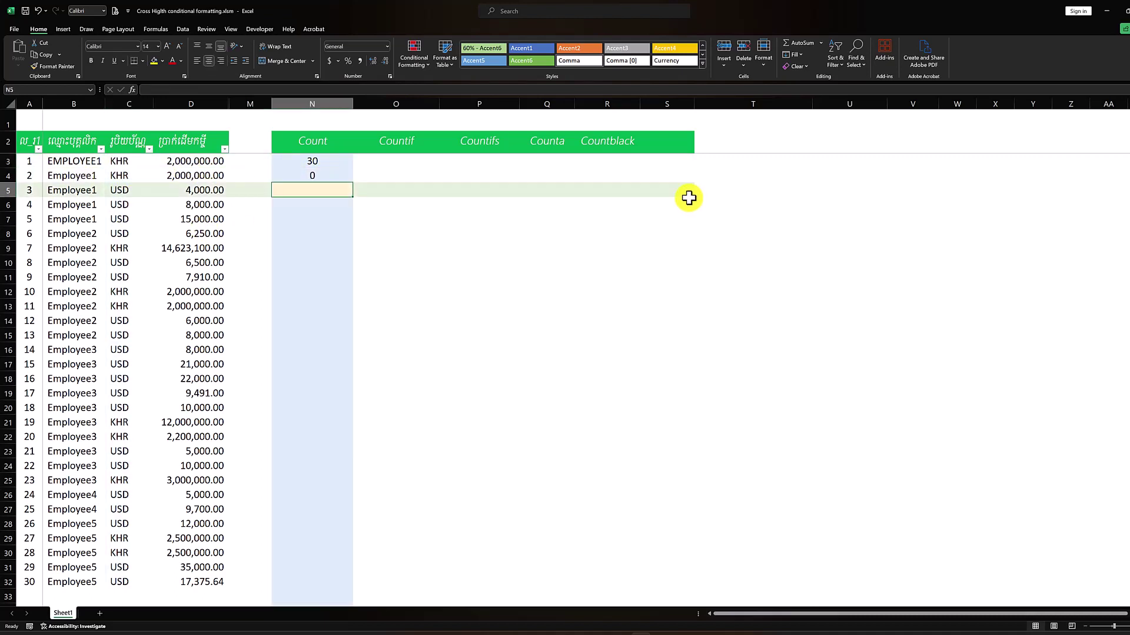
type("=counta")
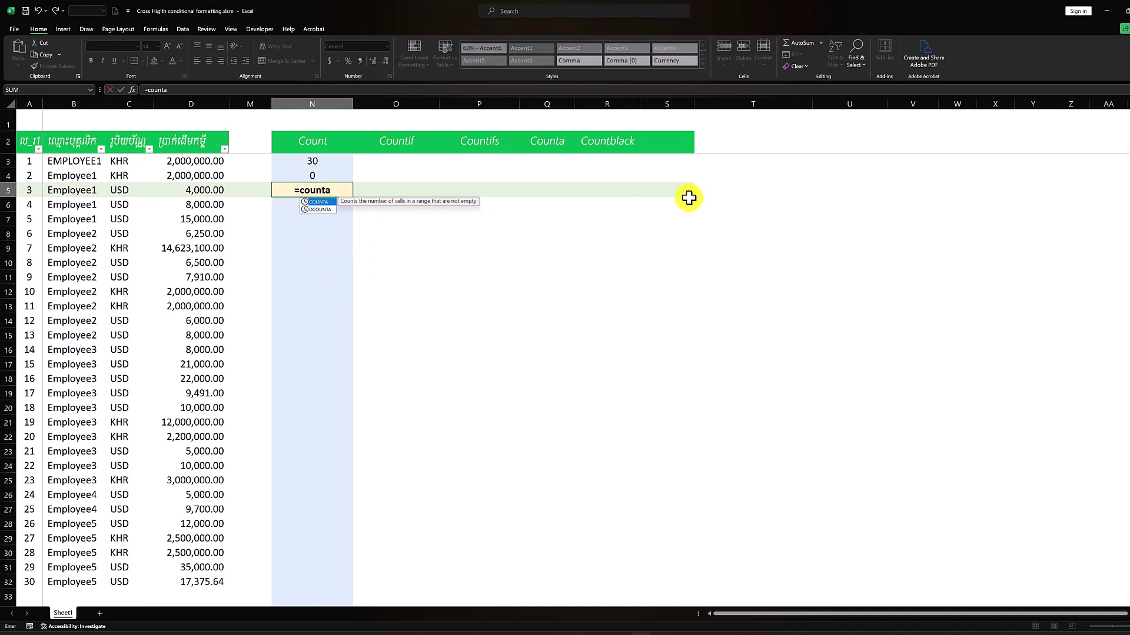
key("BackSpace")
key("Tab")
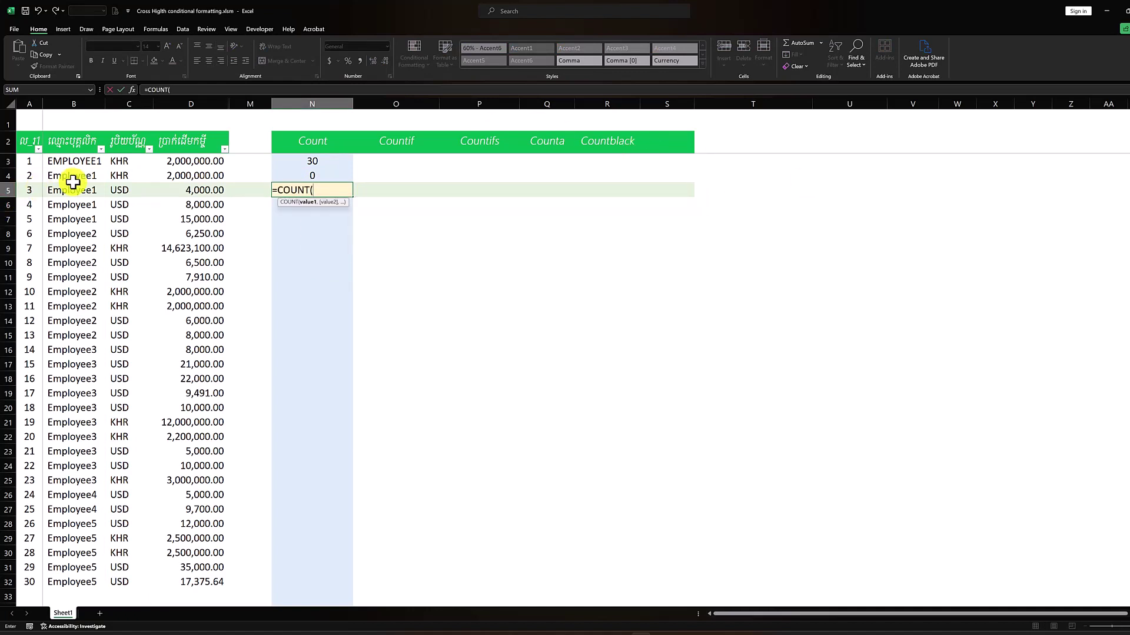
mouse_move(121, 160)
left_mouse_down()
mouse_move(122, 495)
mouse_move(106, 588)
left_mouse_up()
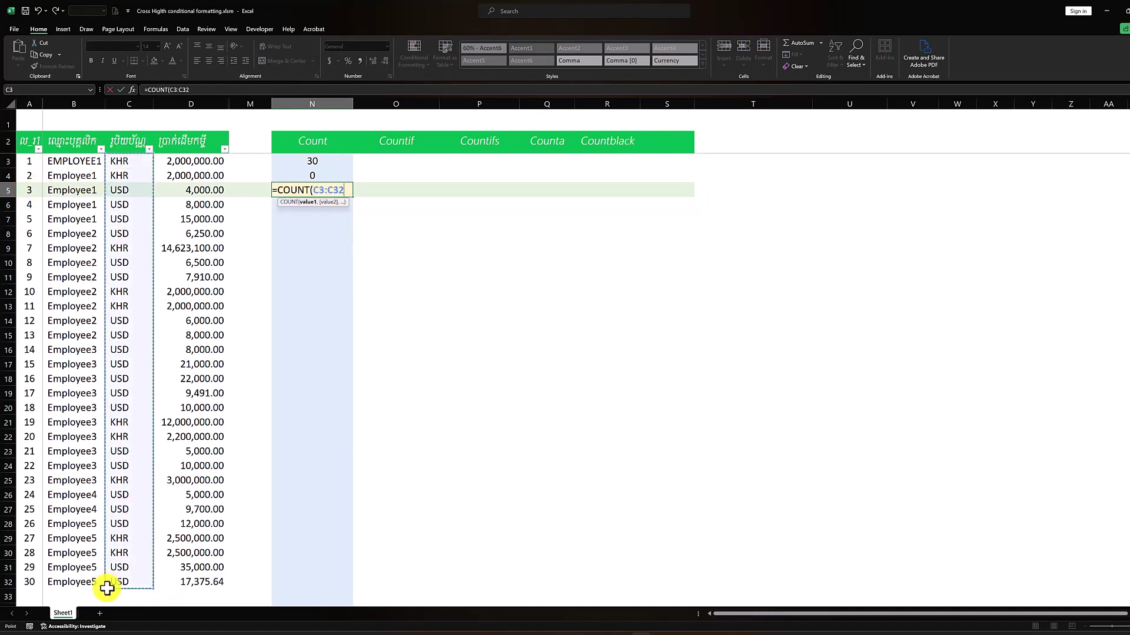
type(")")
key("Tab")
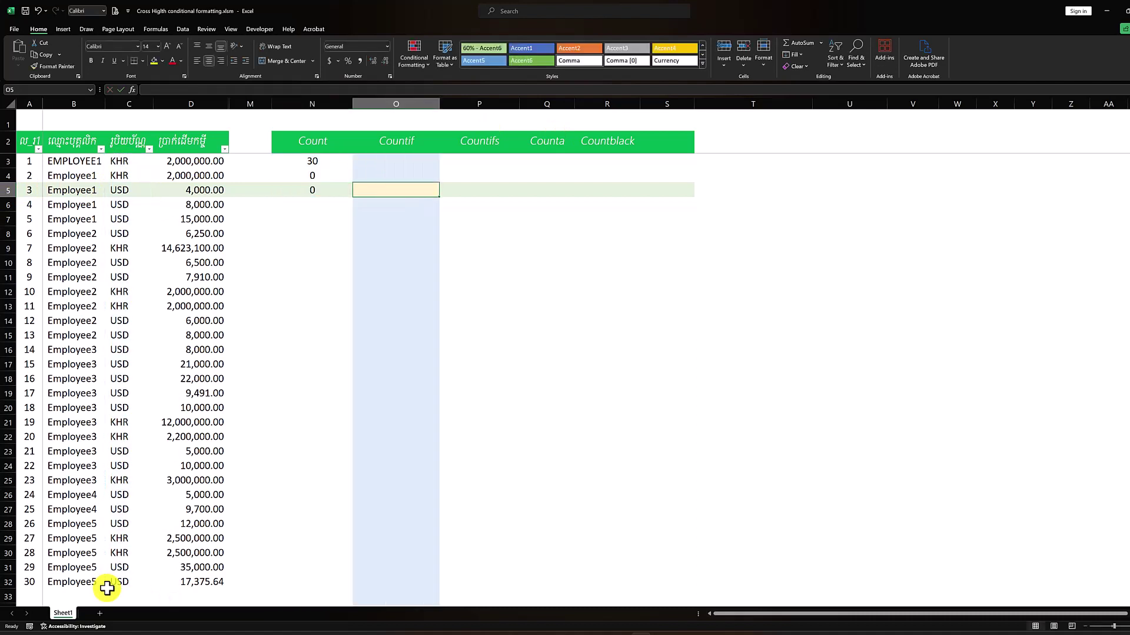
key("Left")
key("Down")
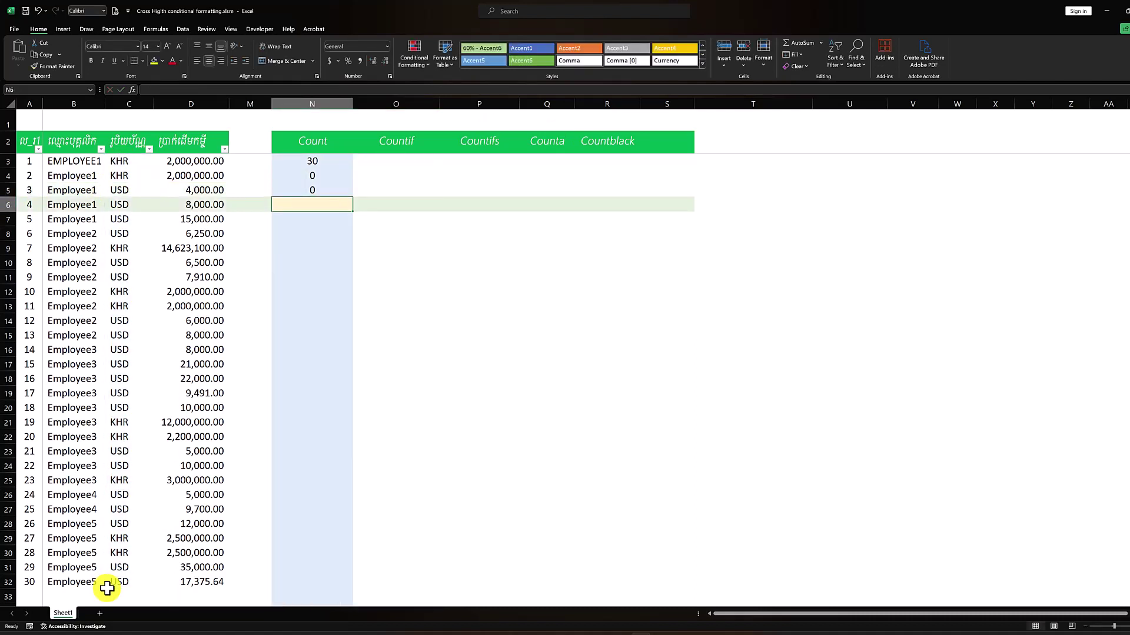
Enter =COUNT(D3:D32) in N6 over the amounts, returning 30
type("=")
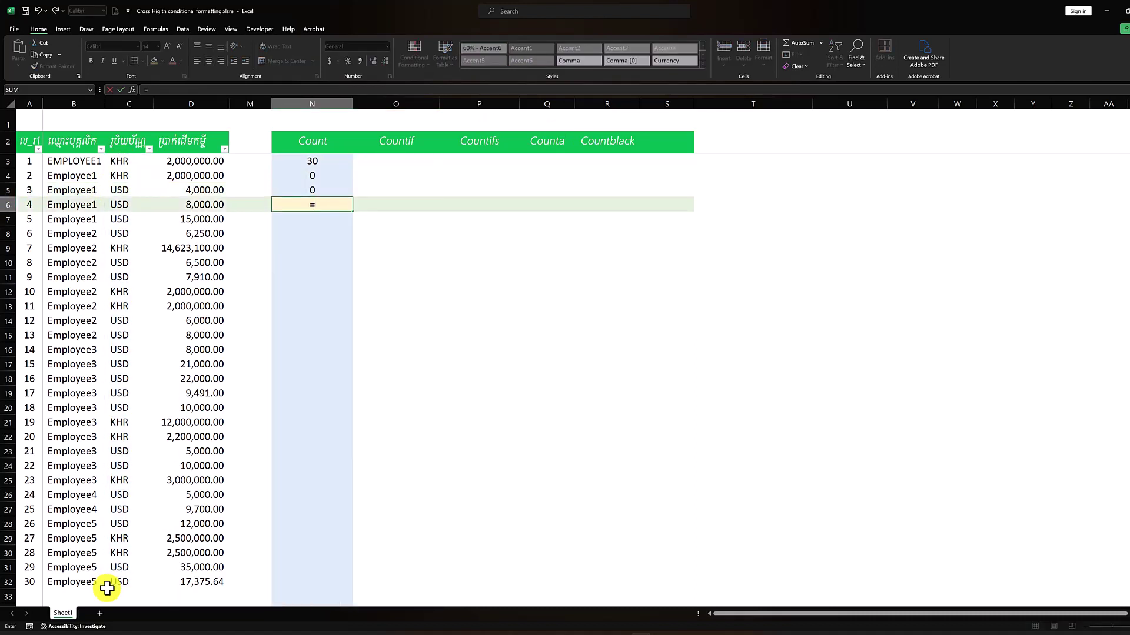
type("count")
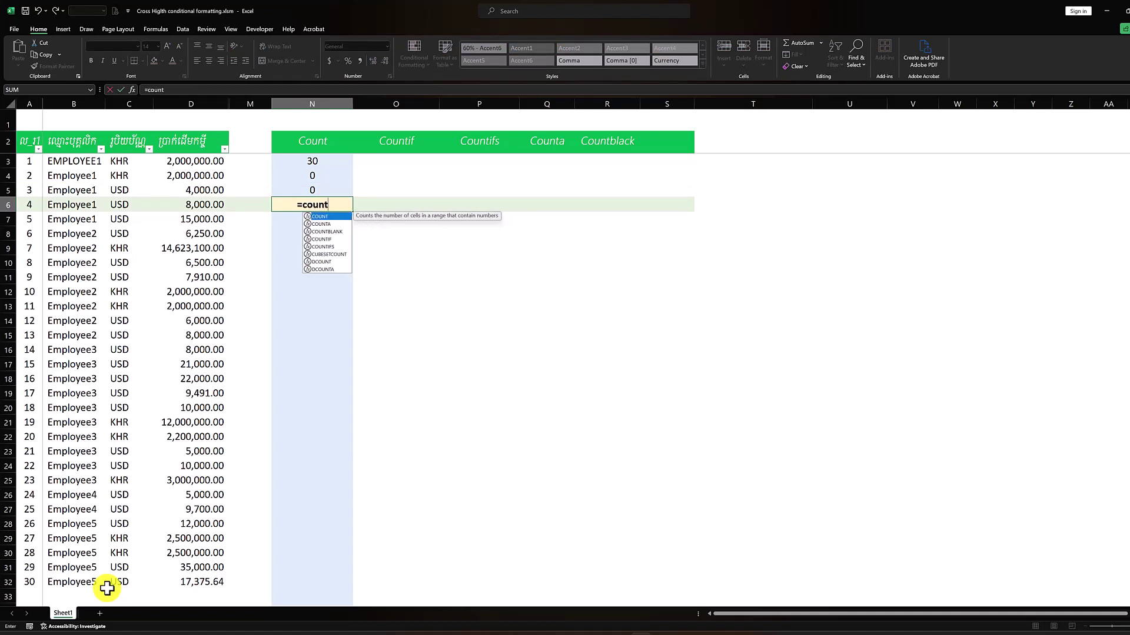
key("Tab")
mouse_move(171, 162)
left_mouse_down()
mouse_move(169, 486)
mouse_move(205, 566)
left_mouse_up()
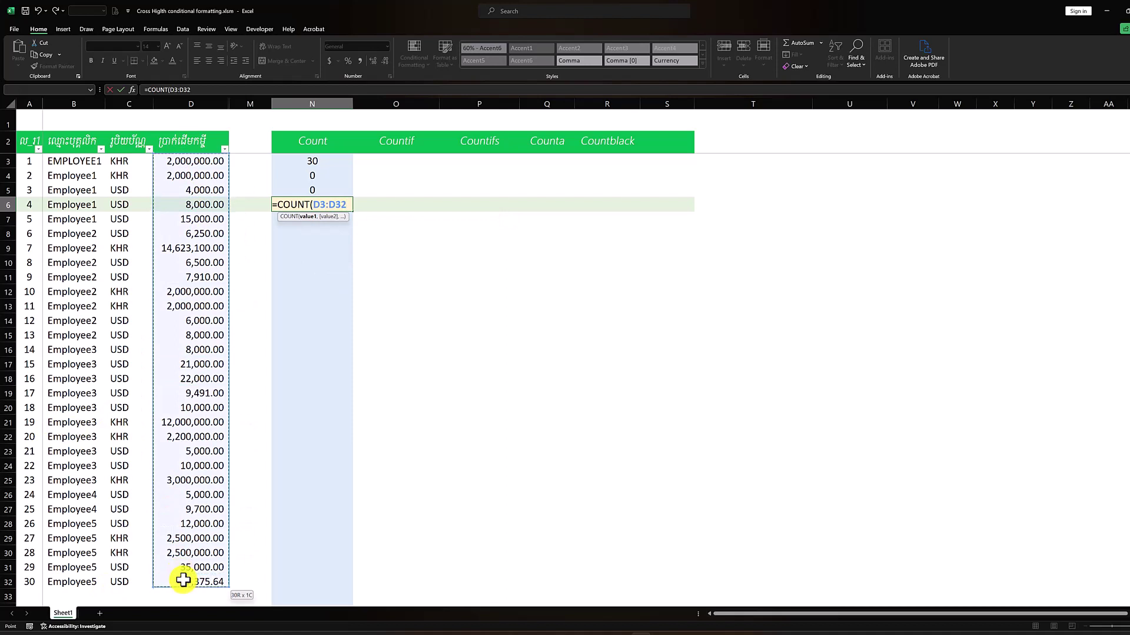
type(")")
key("Return")
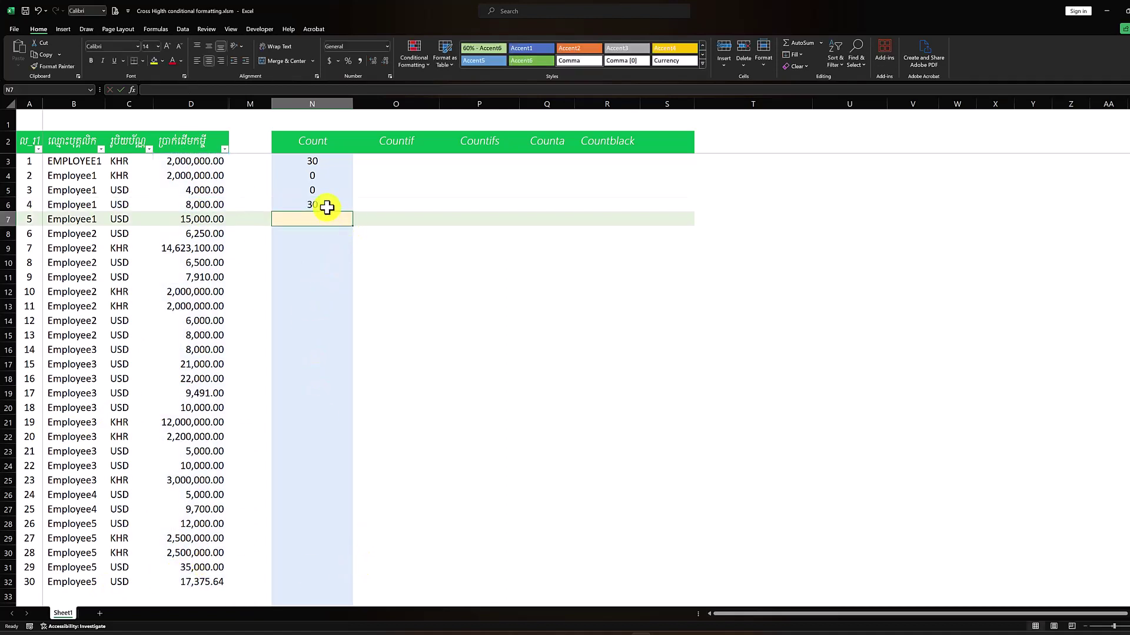
left_click(306, 206)
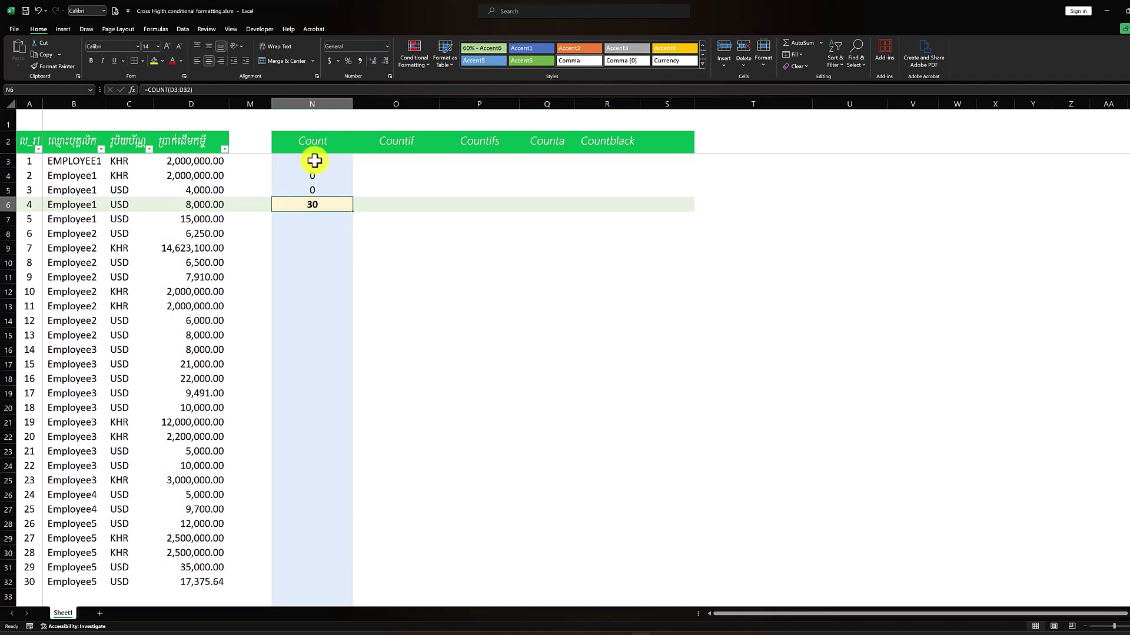
left_click(23, 159)
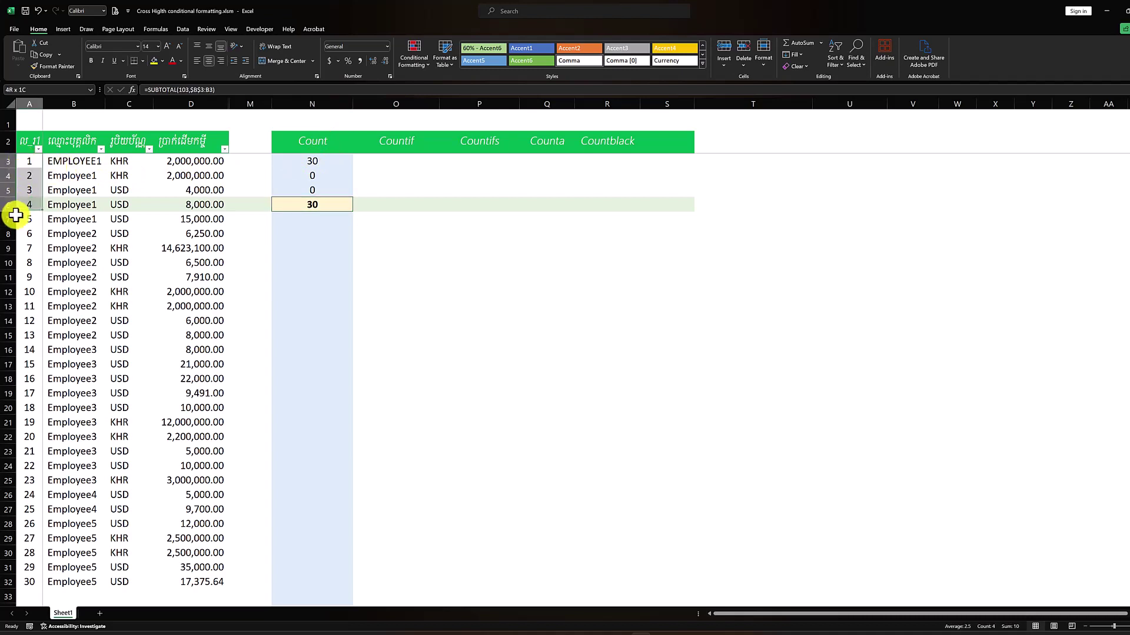
Store D5's 4000 as text and check that the COUNT in N6 drops
left_click(27, 585)
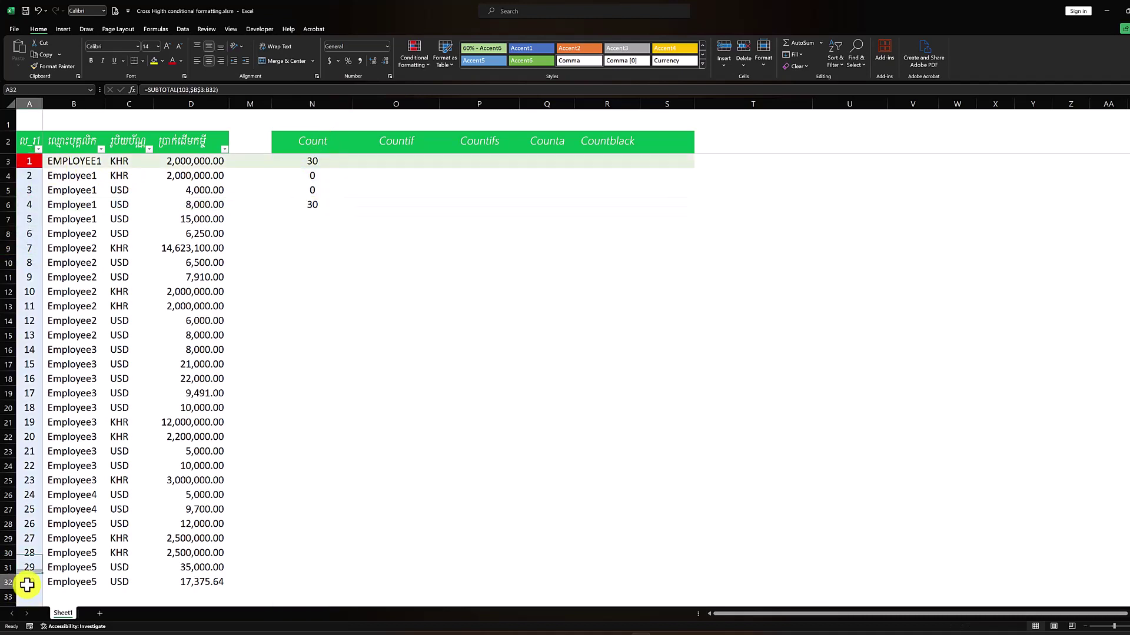
left_click(303, 190)
left_click_drag(214, 161, 182, 332)
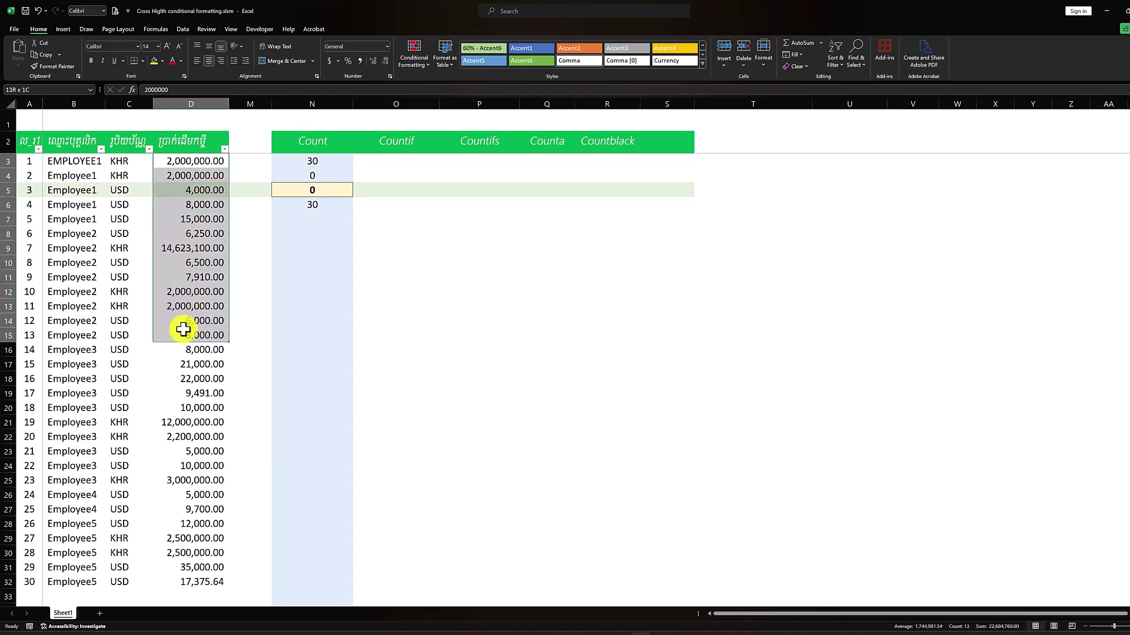
left_click(209, 156)
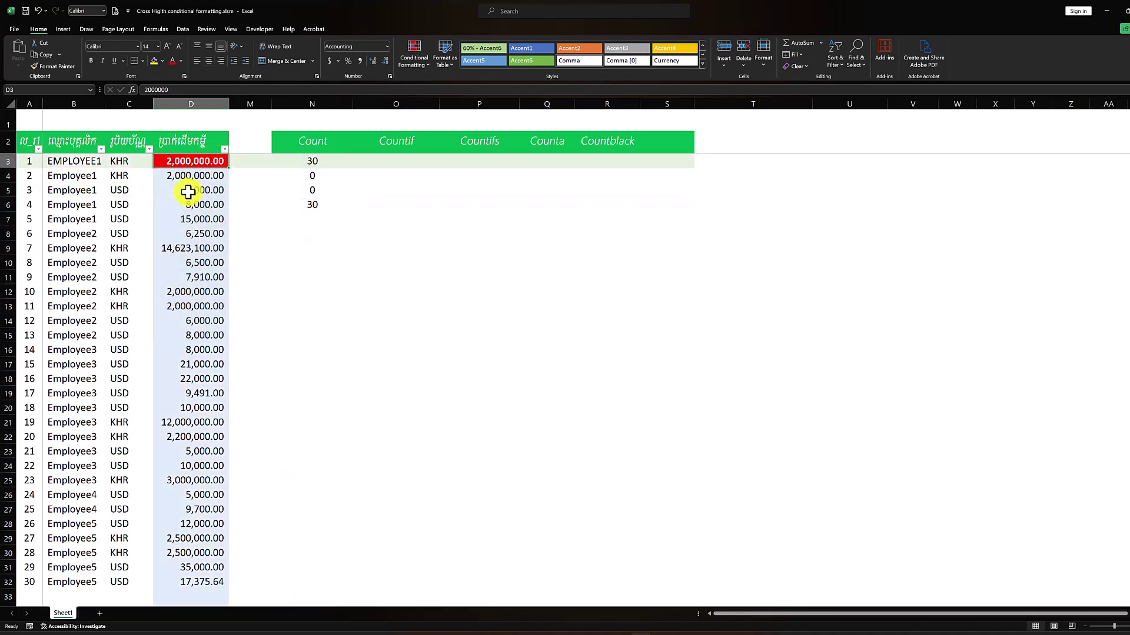
double_click(185, 190)
type("'")
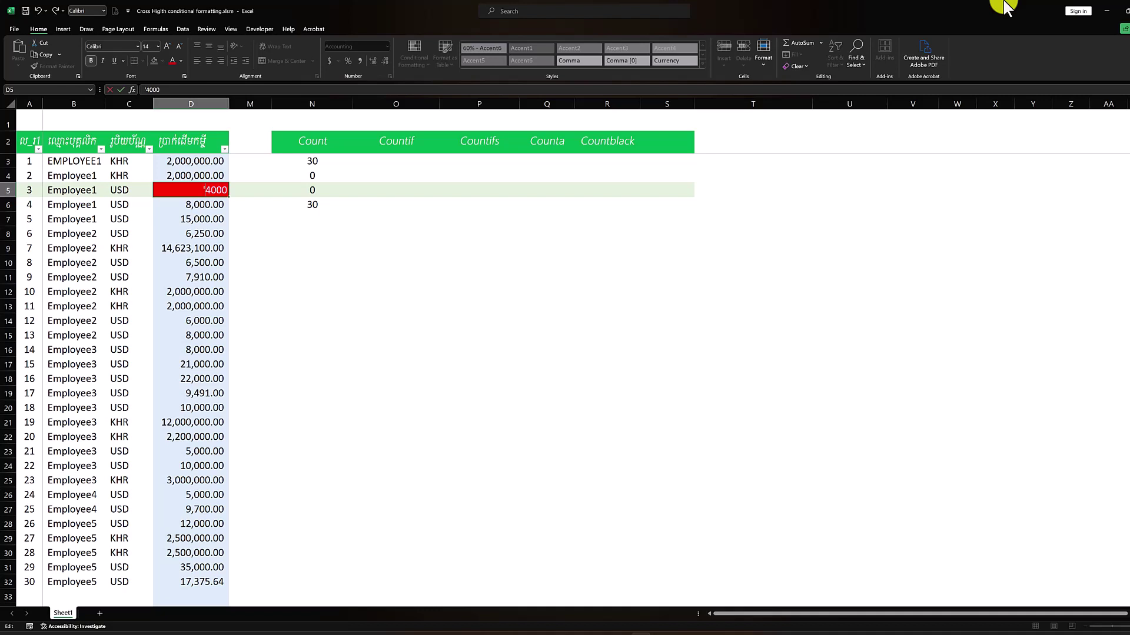
key("Return")
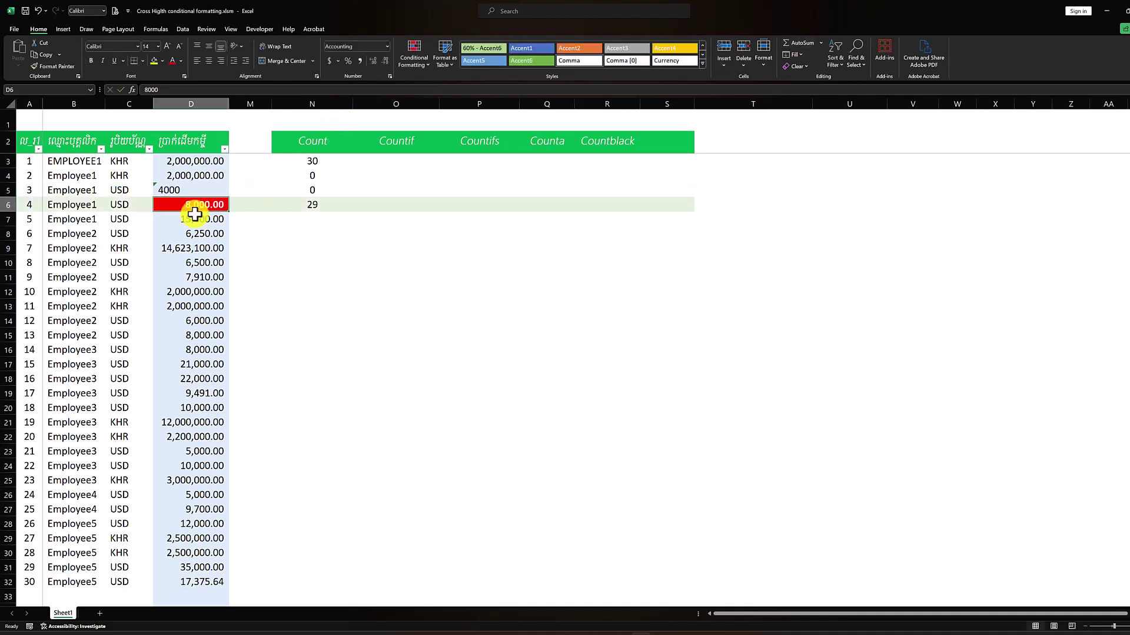
left_click(193, 223)
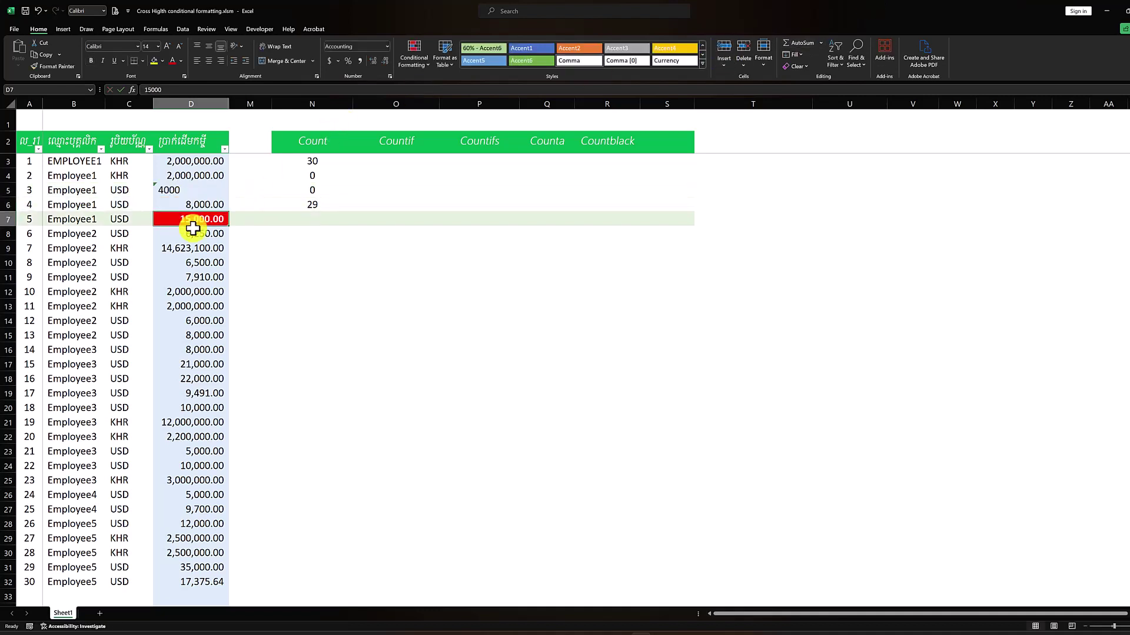
left_click(310, 204)
Remove the leading apostrophe in D5 so 4000 becomes the number 4,000.00
left_click(185, 163)
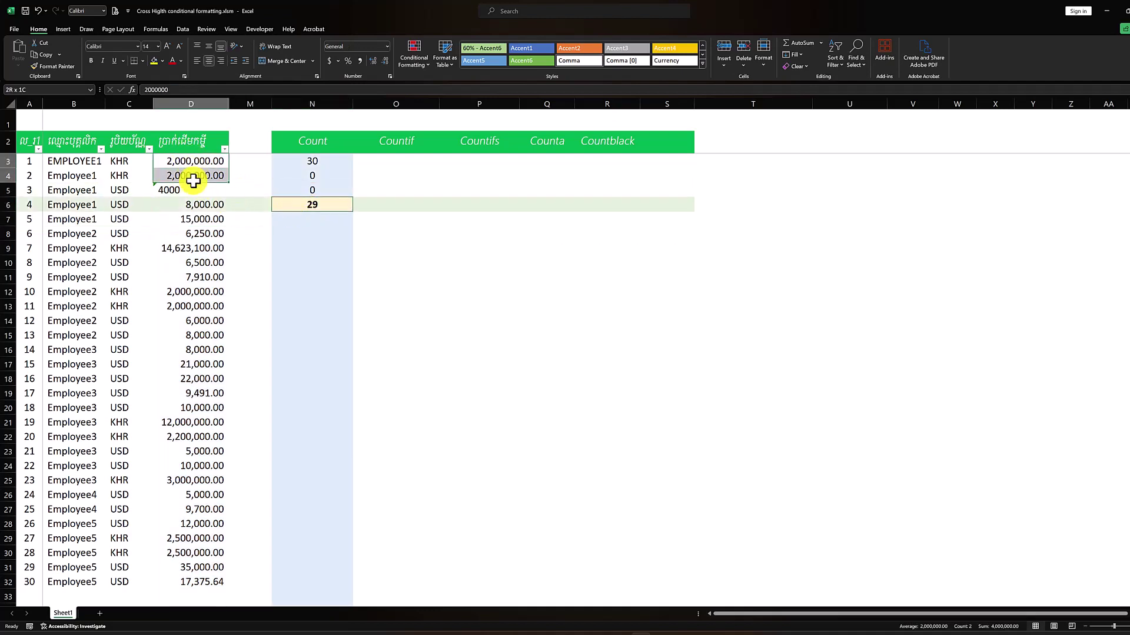
left_click_drag(199, 206, 184, 303)
left_click(164, 190)
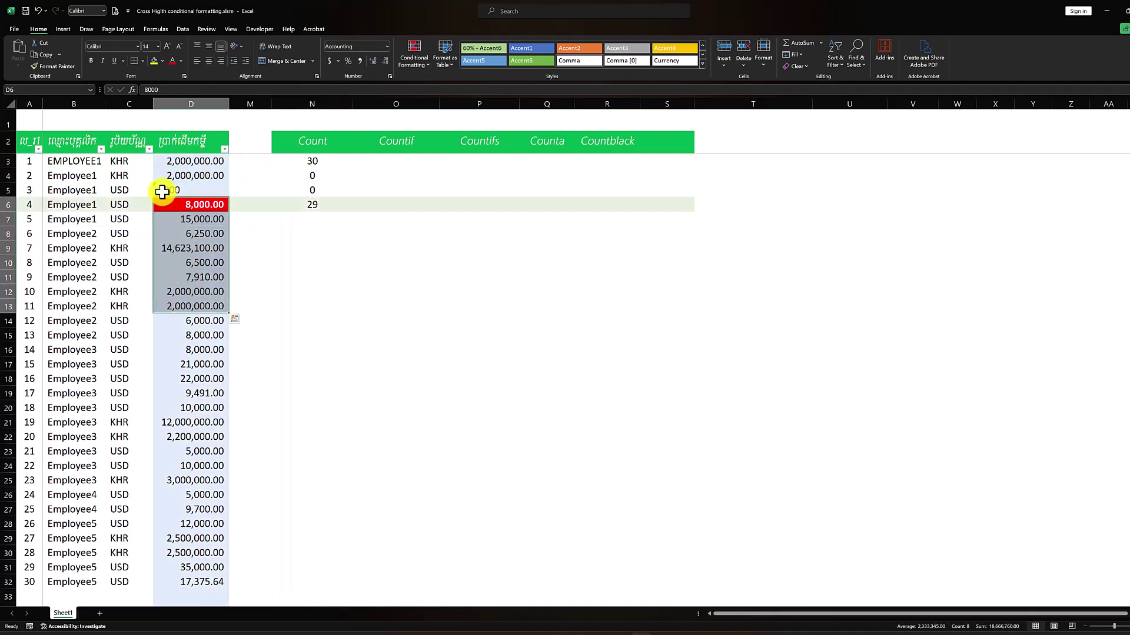
double_click(162, 190)
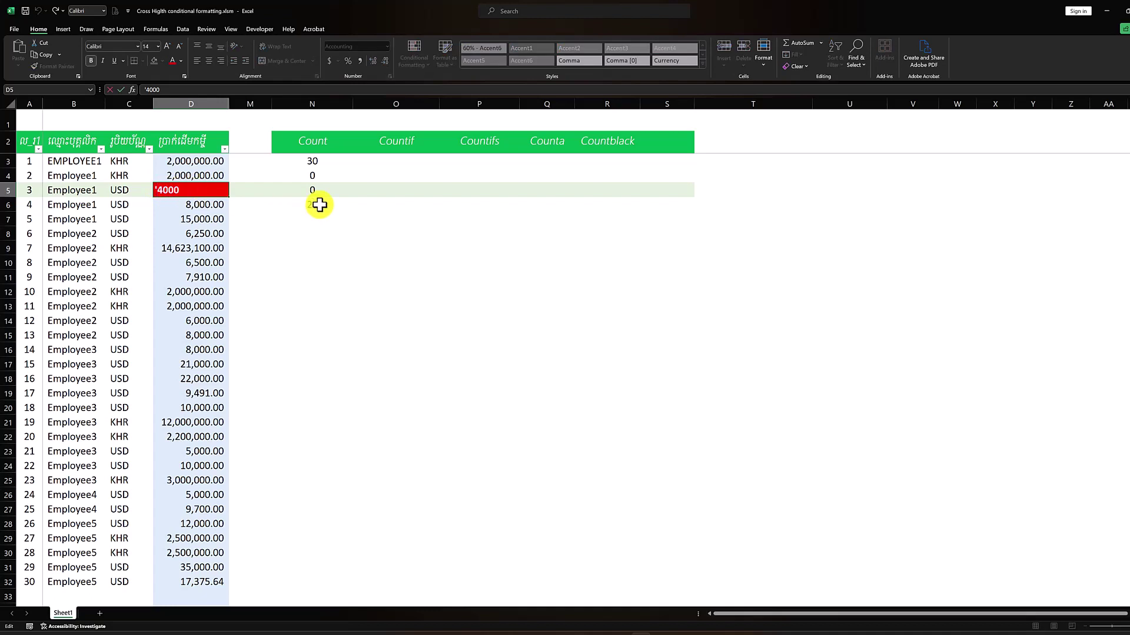
key("Return")
left_click(266, 248)
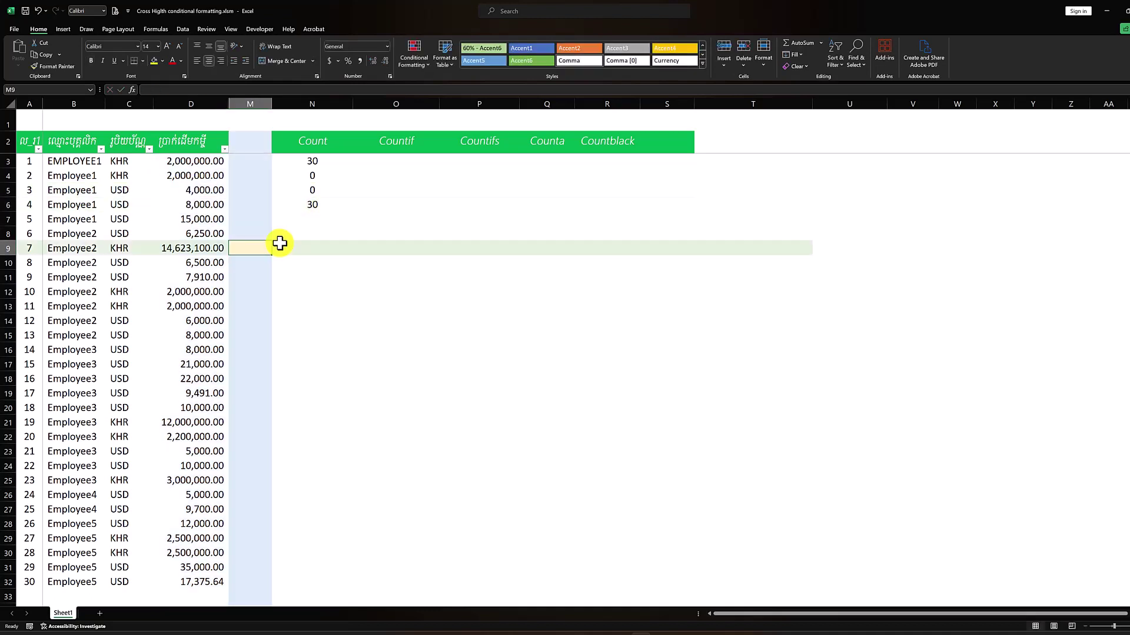
Enter =COUNTIF(B3:B32,"employee1") in O3, returning 5
left_click(394, 163)
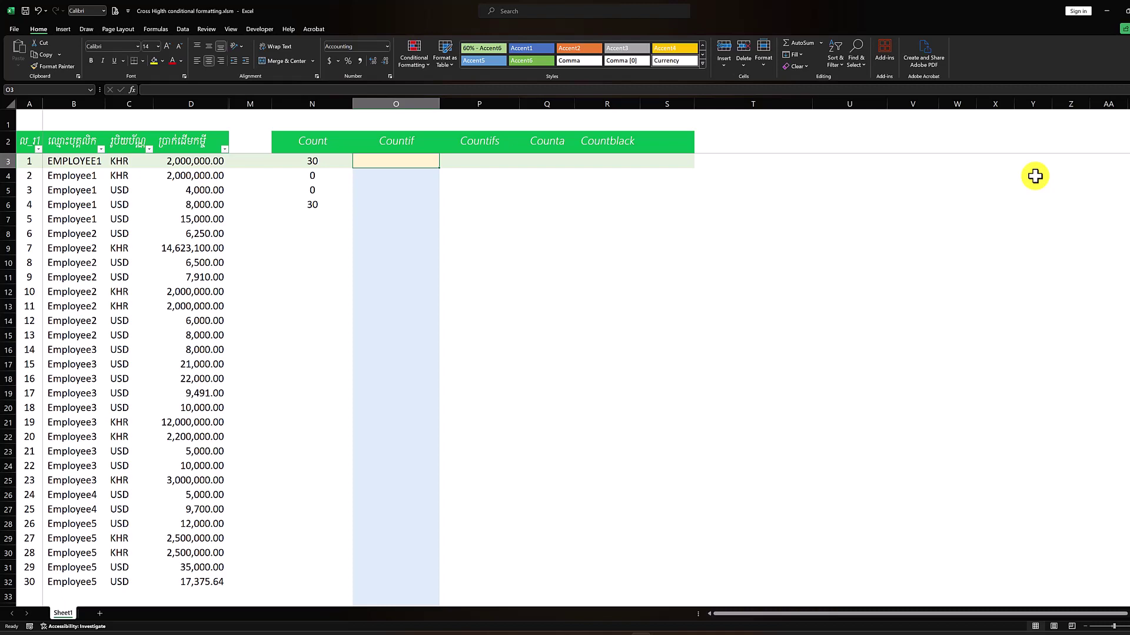
type("=")
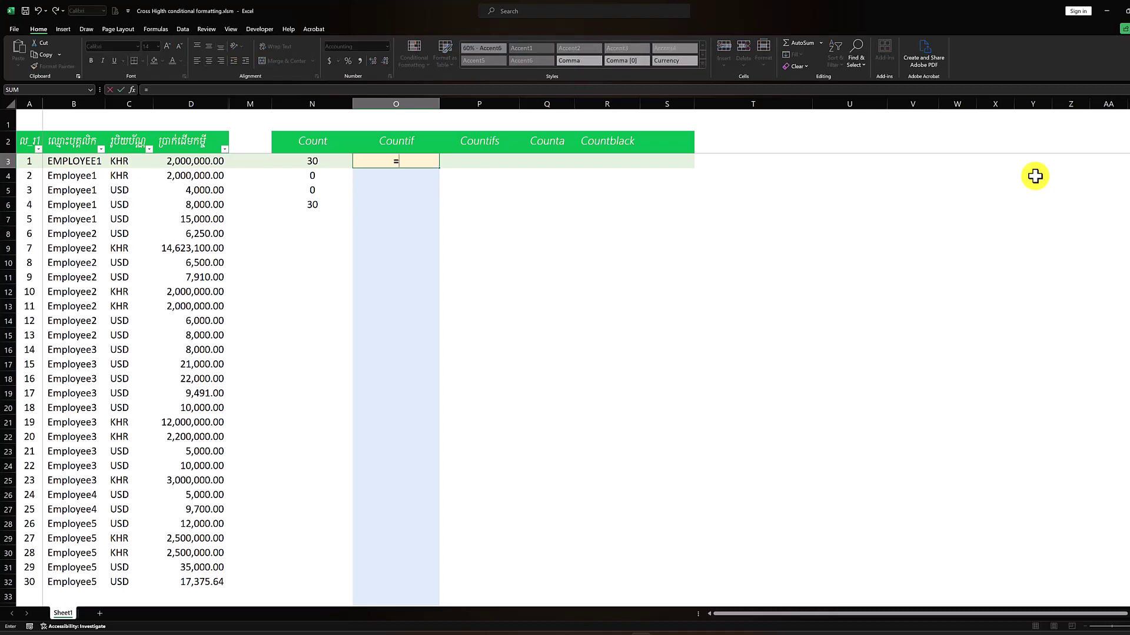
type("countif")
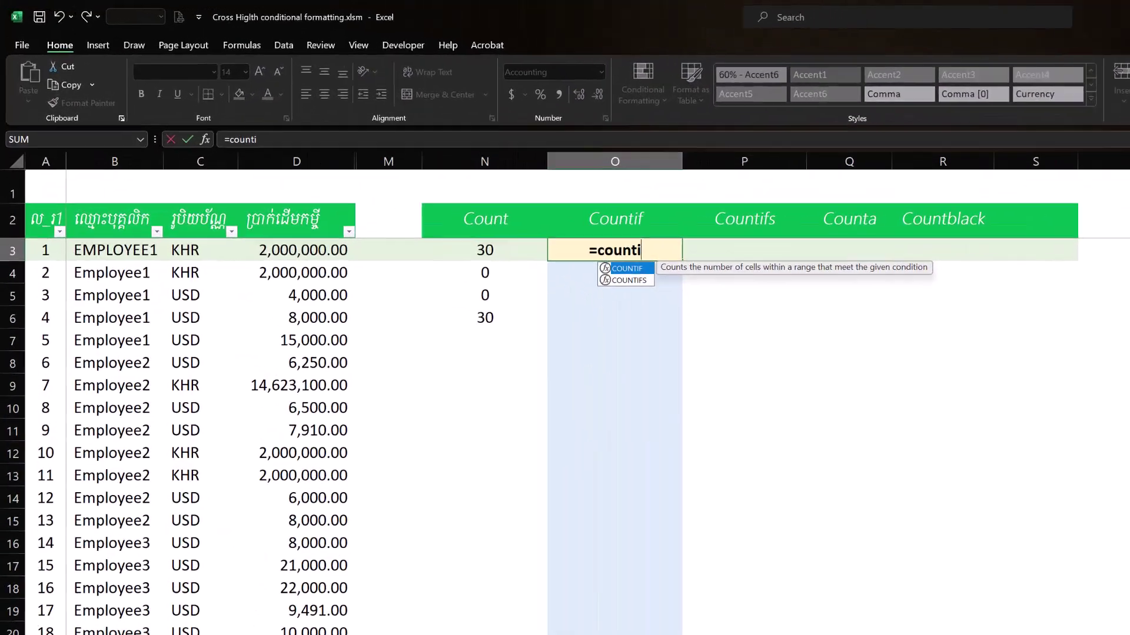
key("Tab")
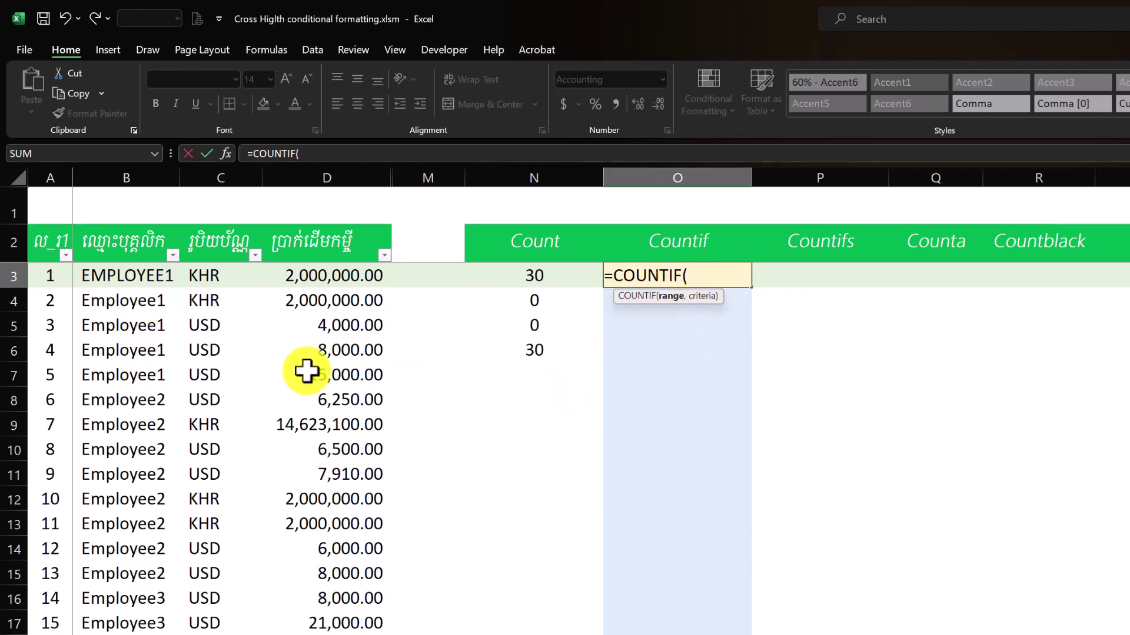
left_click_drag(101, 276, 150, 634)
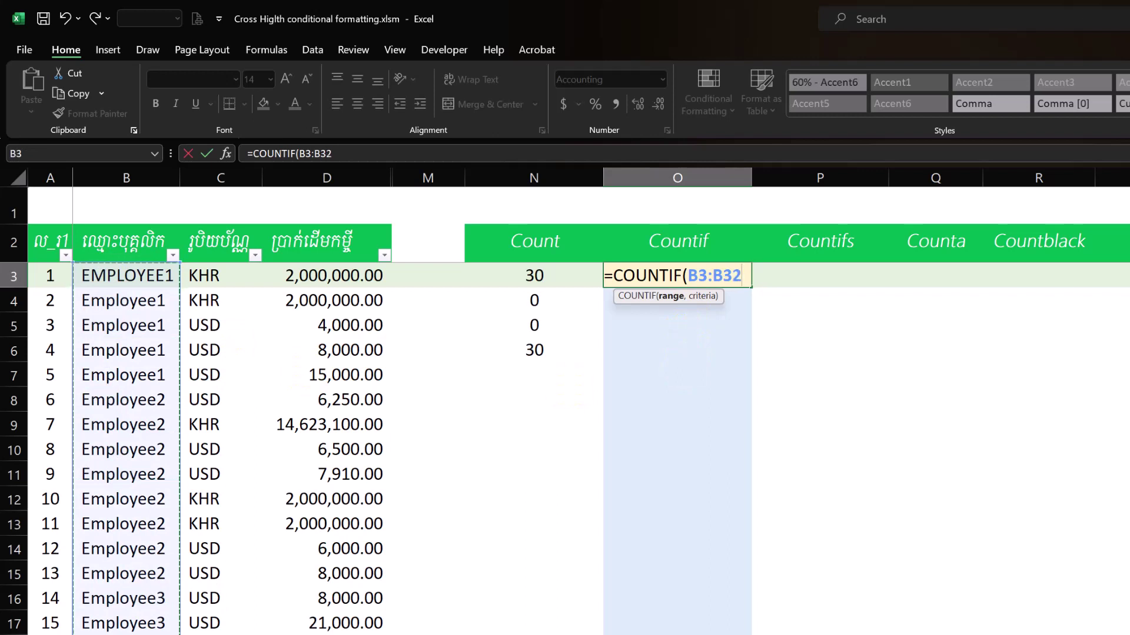
type(",")
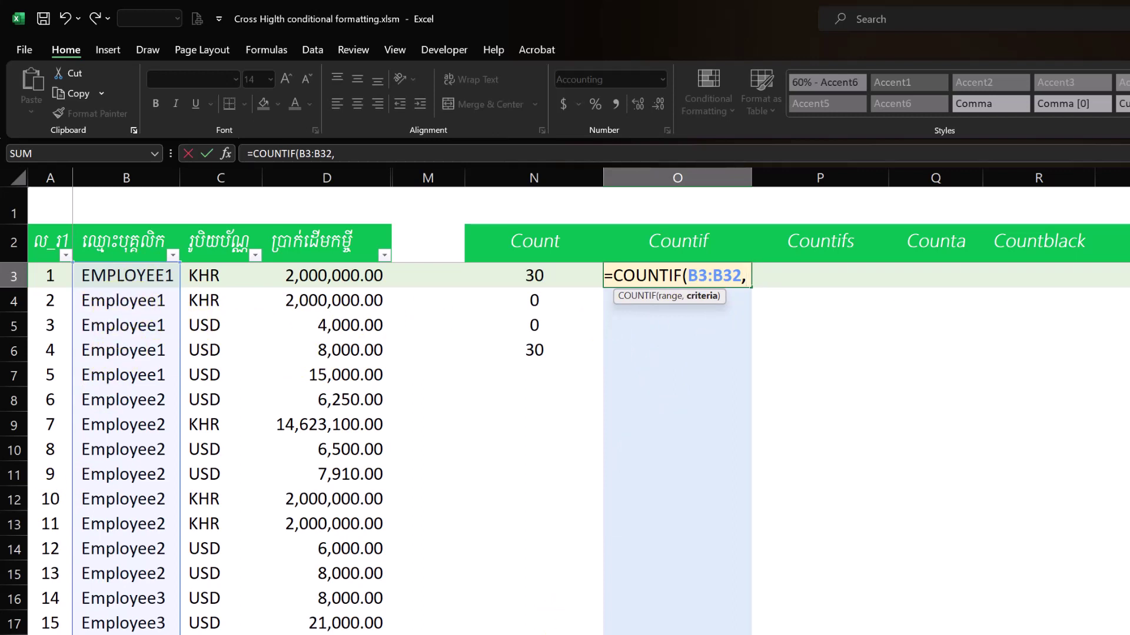
type("\"employee1")
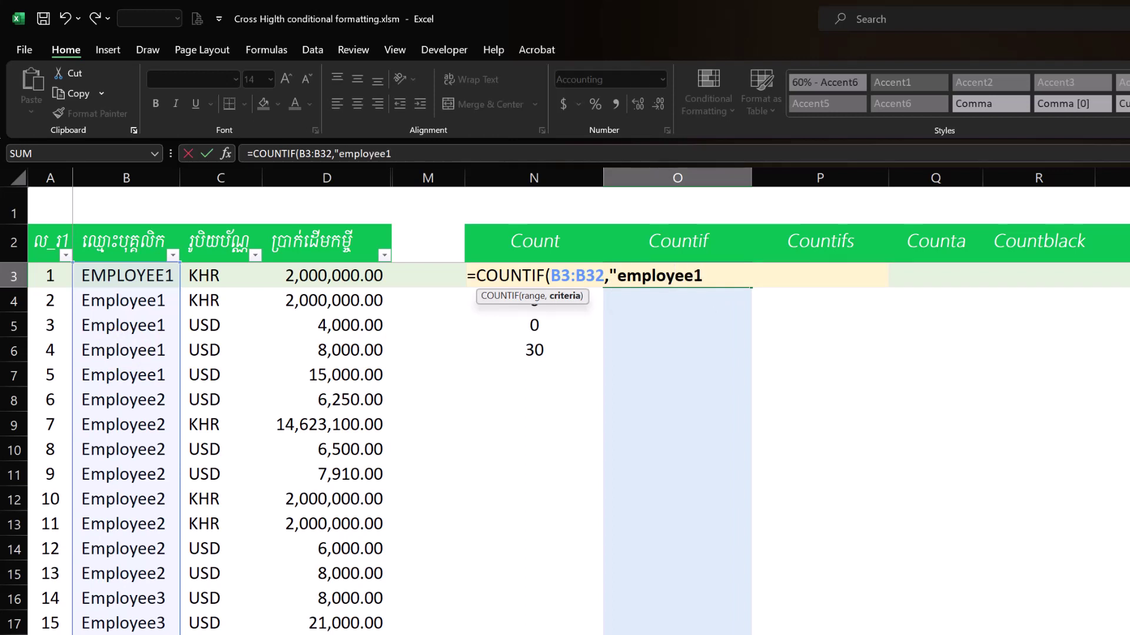
key("Return")
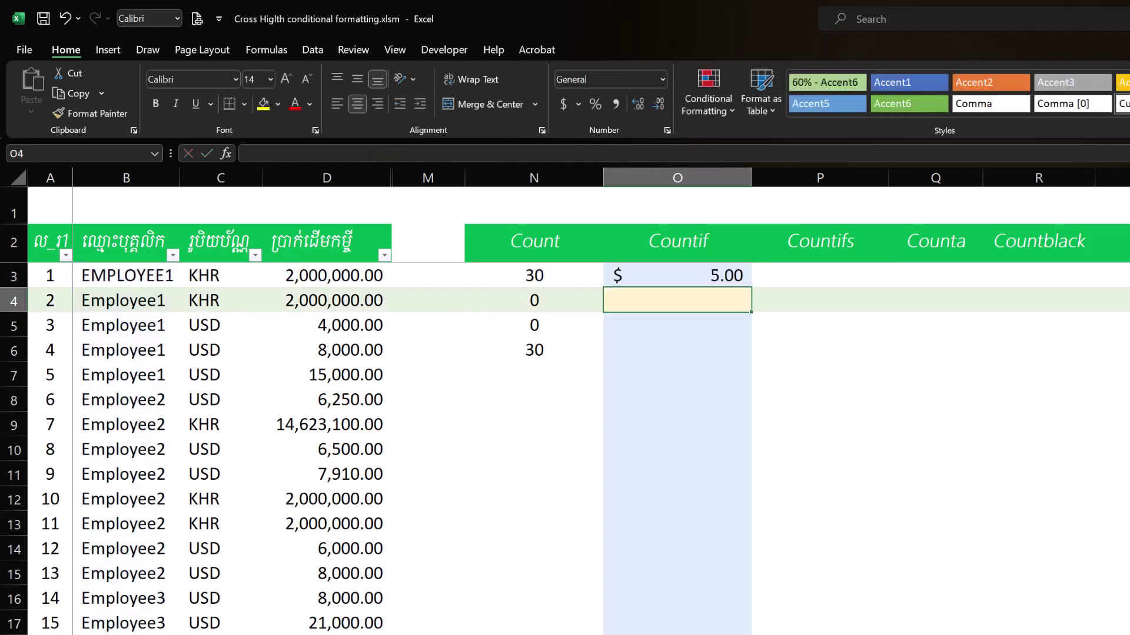
Format the Countif column as General and review the employee1 names in column B
left_click(687, 174)
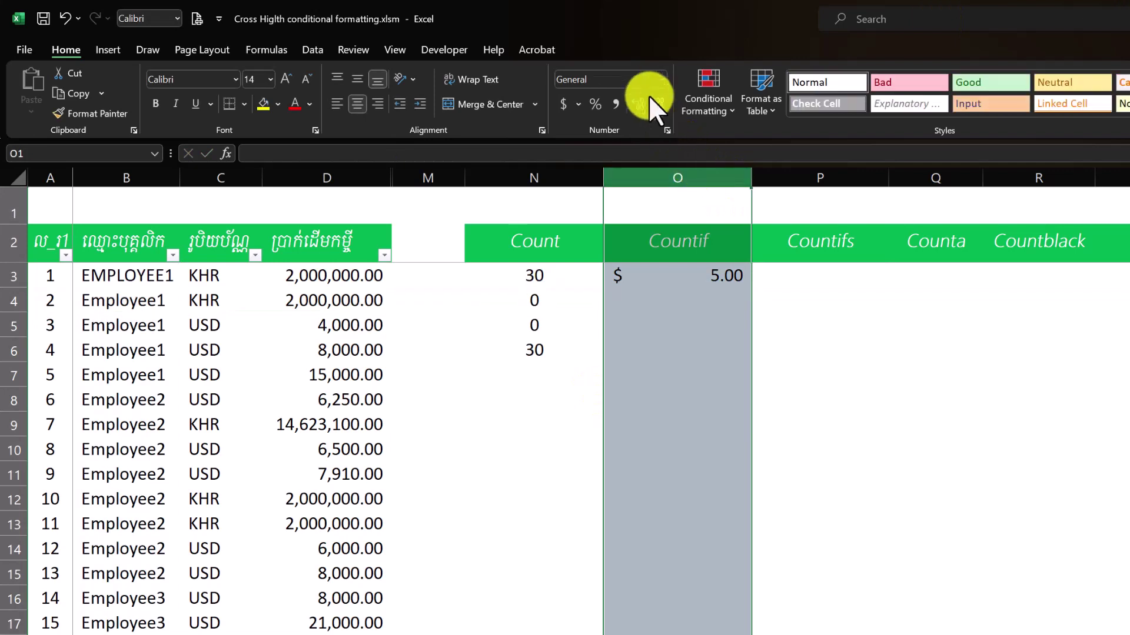
left_click(659, 79)
left_click(591, 105)
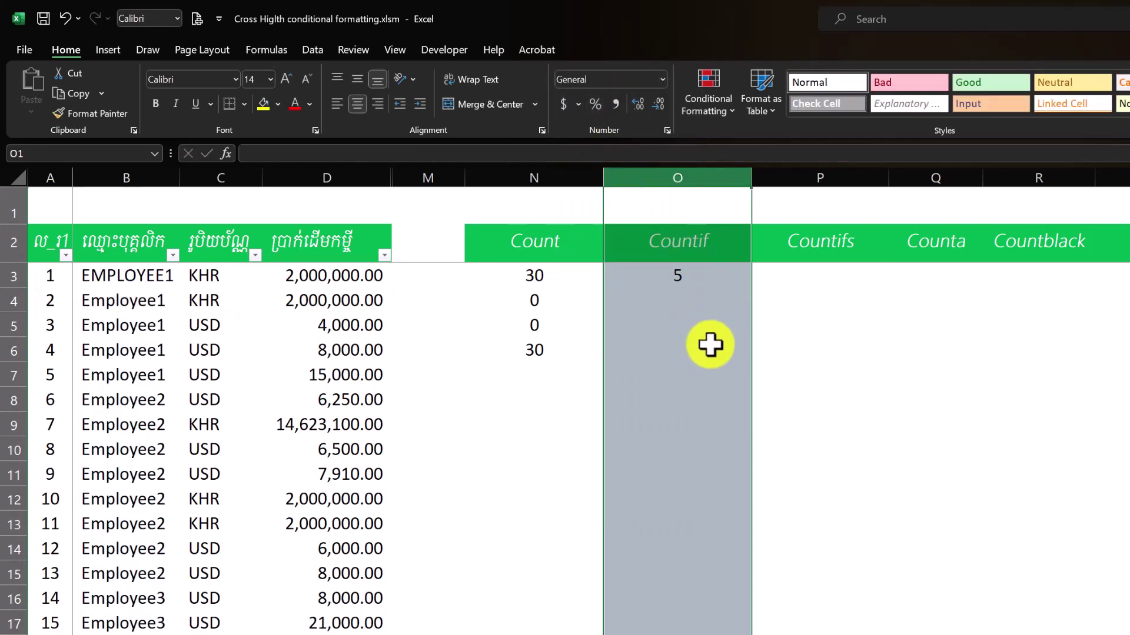
left_click(709, 321)
left_click(696, 278)
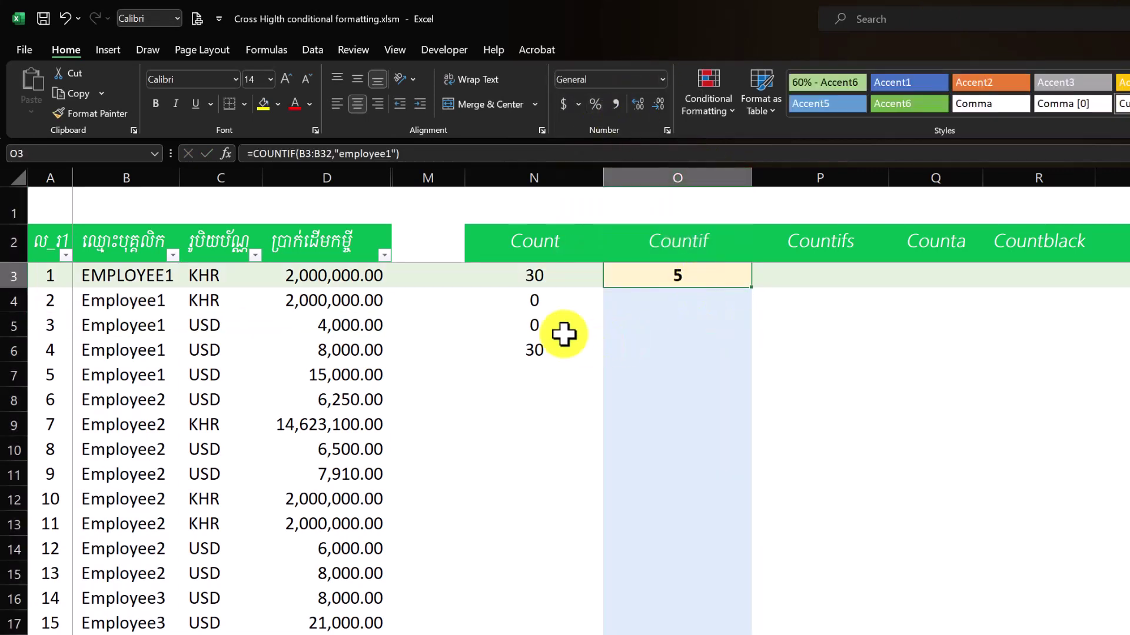
left_click(129, 274)
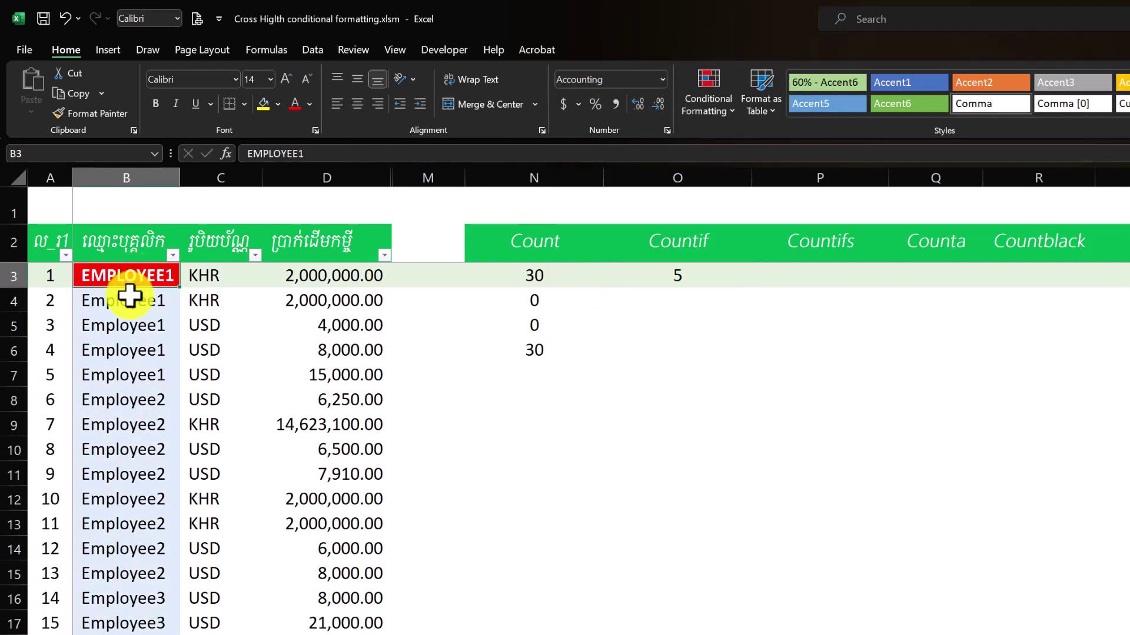
left_click(131, 302)
left_click(130, 325)
left_click(132, 350)
left_click(140, 377)
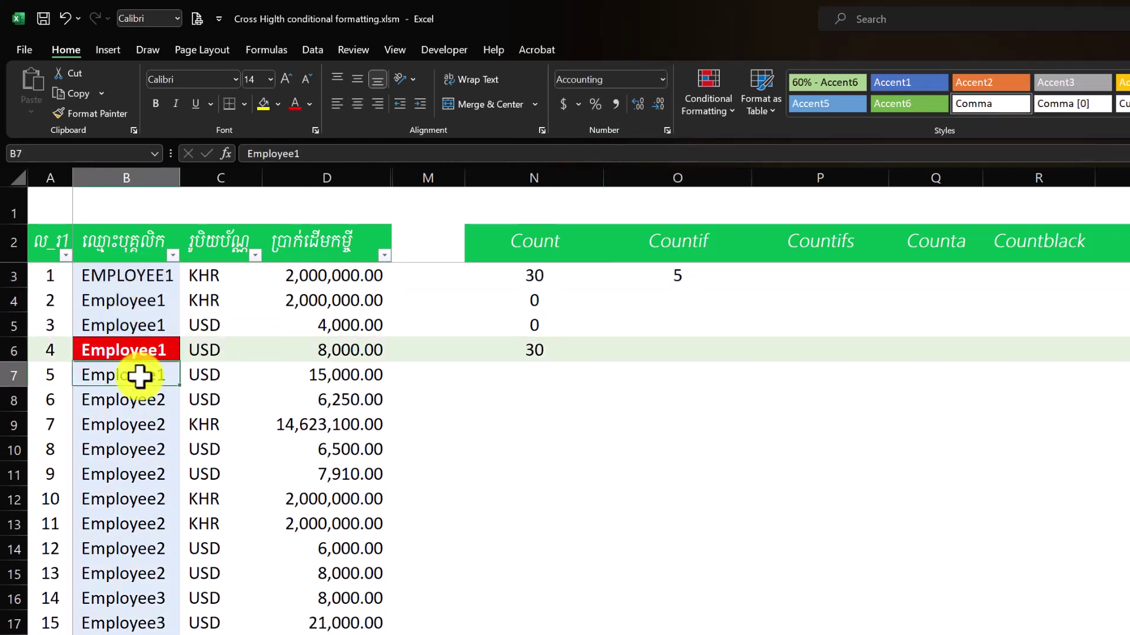
left_click(667, 279)
Rename B14 to employee1 so the COUNTIF in O3 rises to 6
left_click(168, 548)
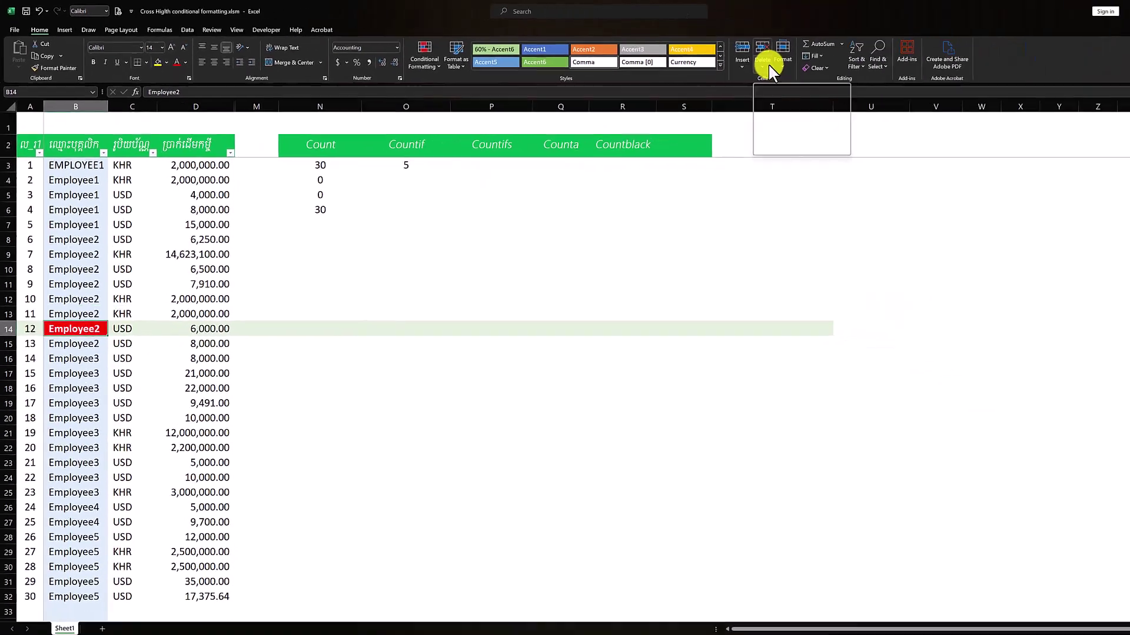
type("emp")
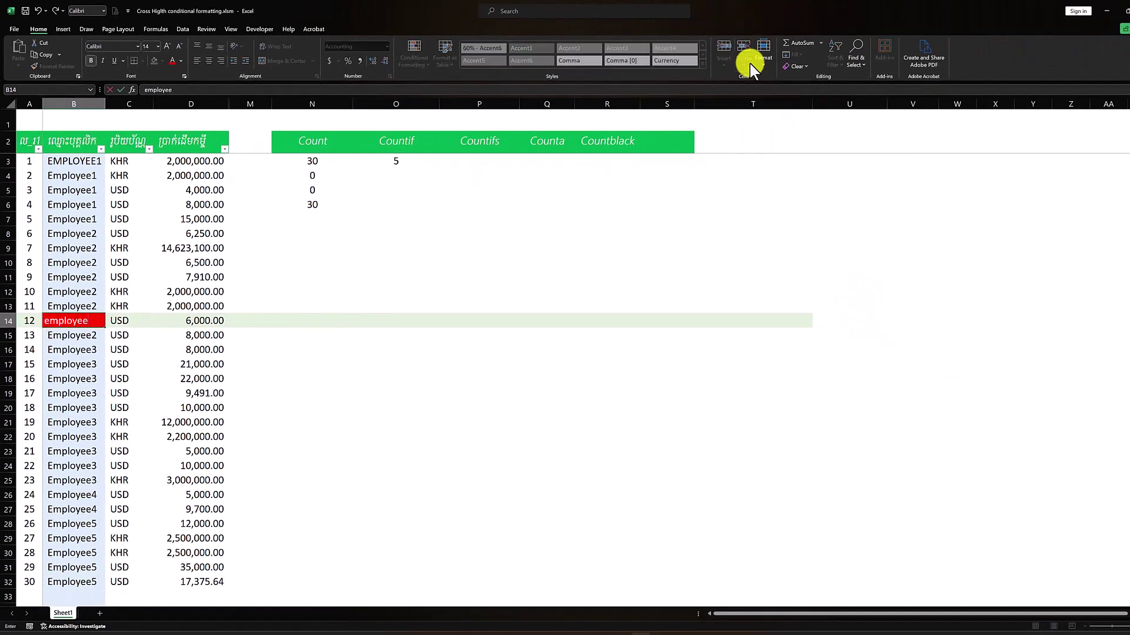
type("1")
key("Return")
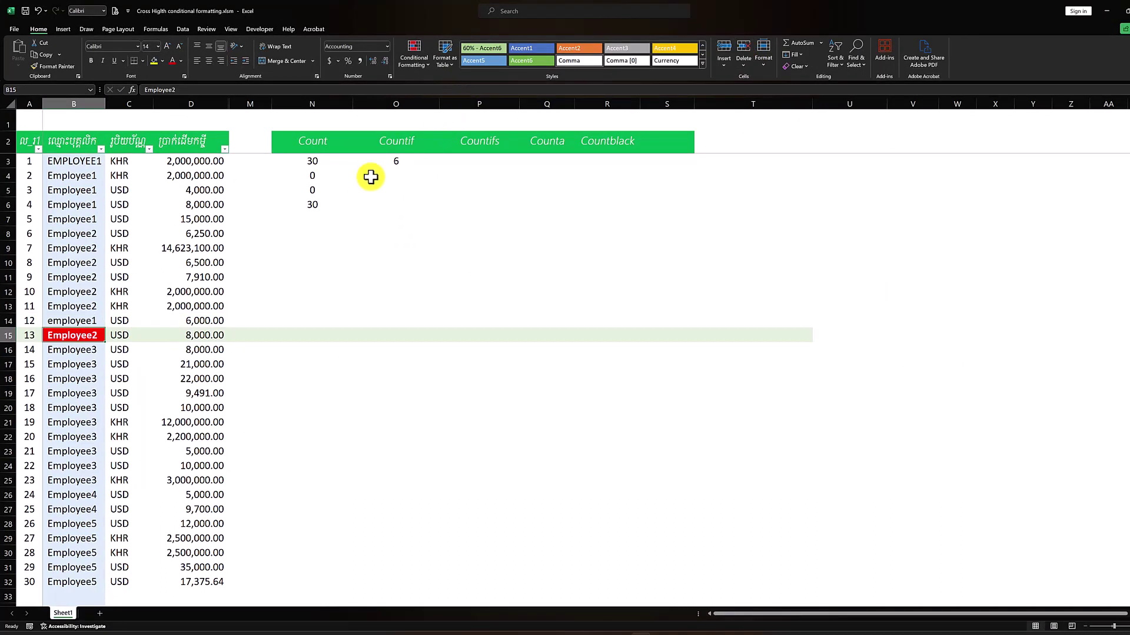
left_click(405, 161)
left_click(56, 465)
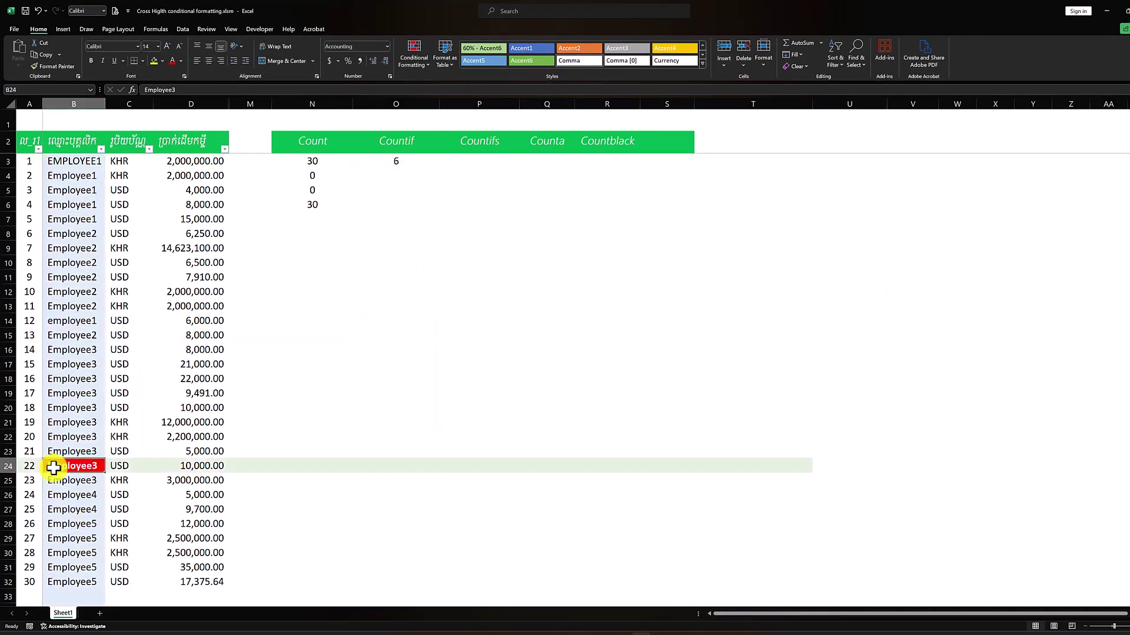
left_click(69, 286)
left_click(406, 162)
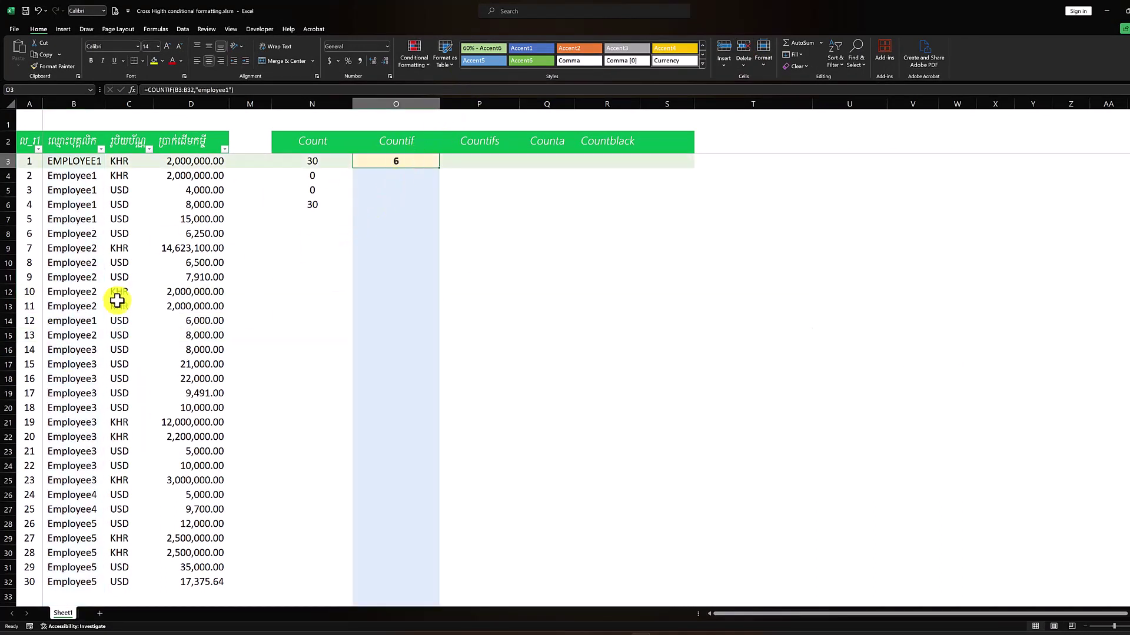
left_click(74, 291)
left_click(82, 263)
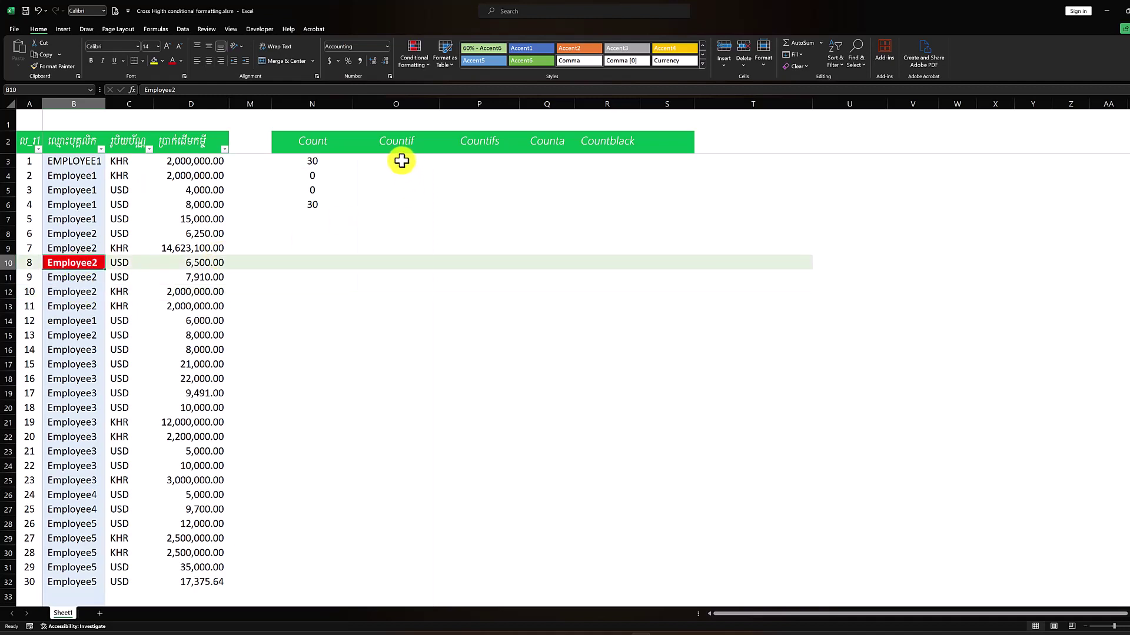
left_click(399, 174)
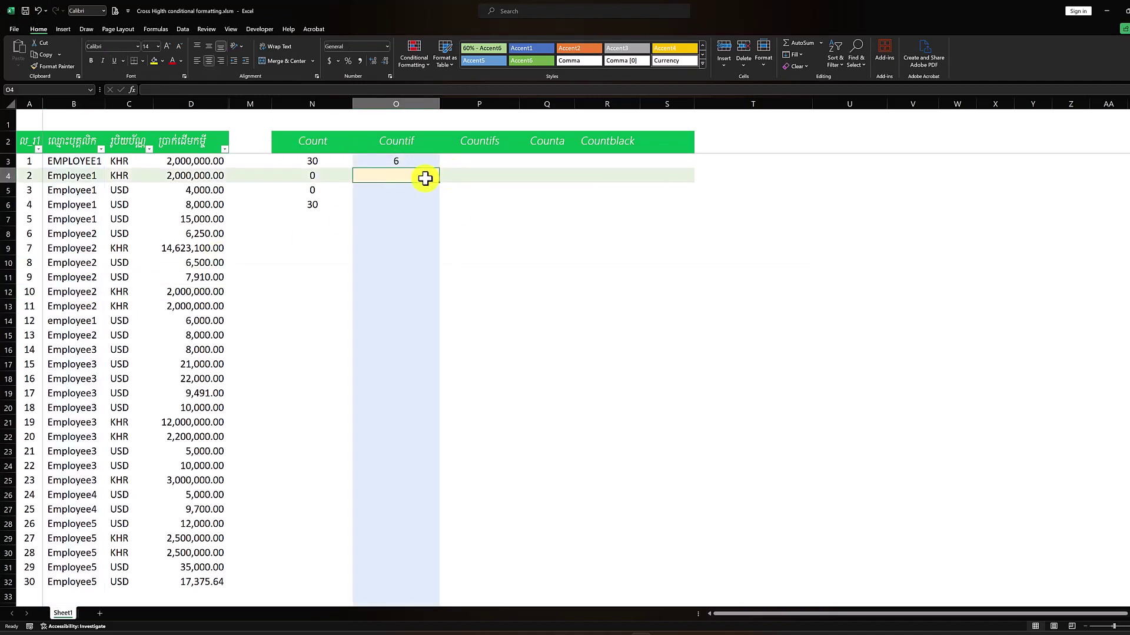
Enter =COUNTIF(A3:A32,"=3") in O4, returning 1
type("=")
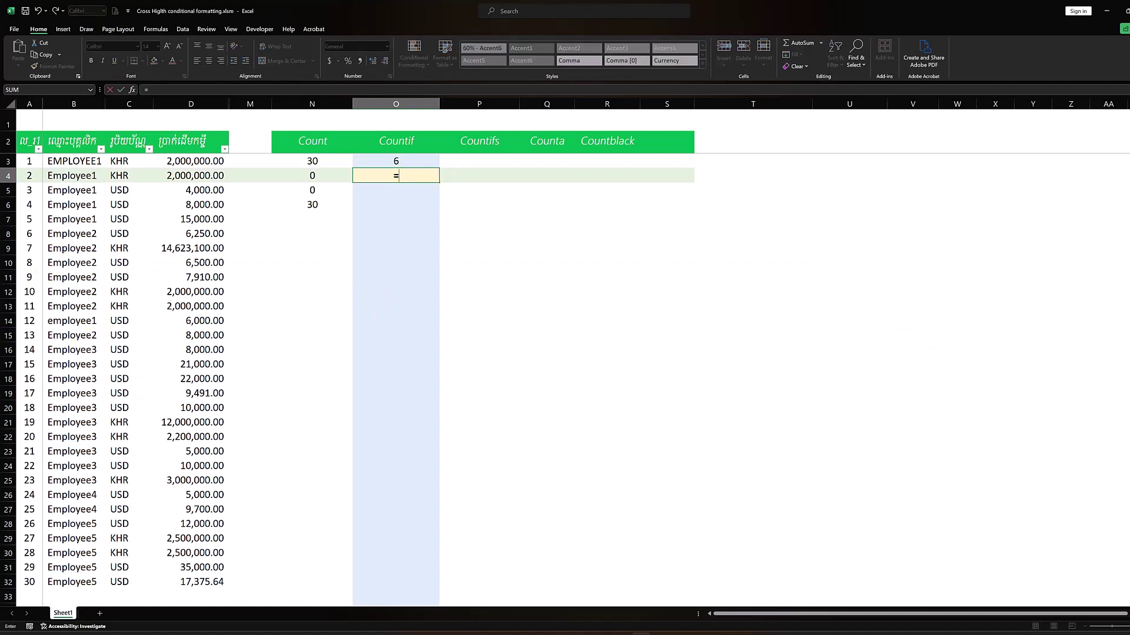
type("countif")
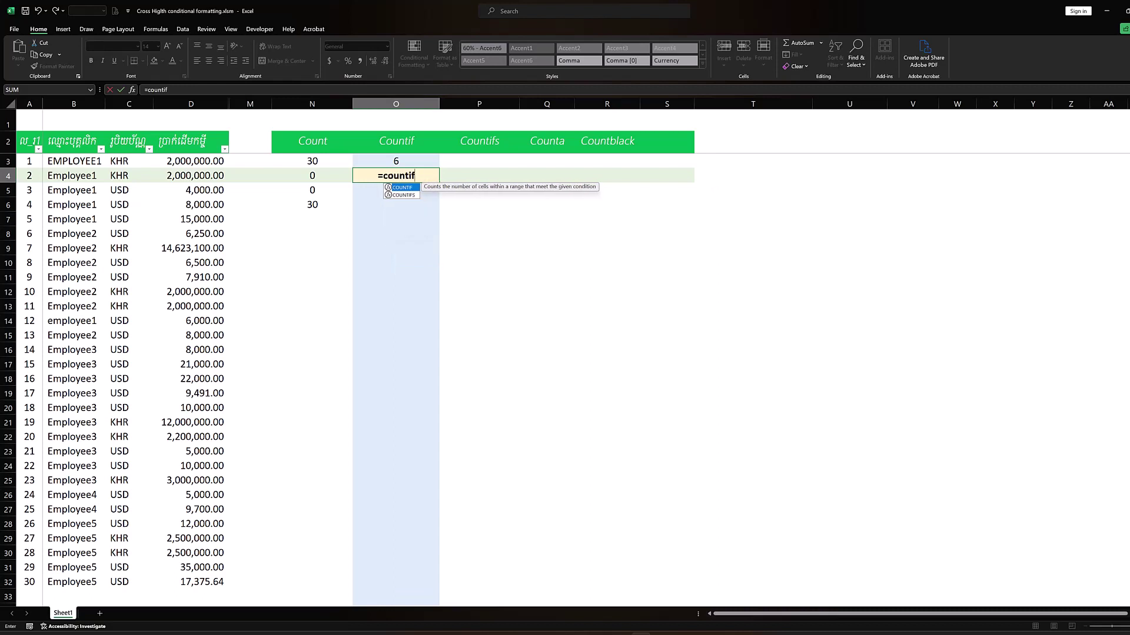
key("Tab")
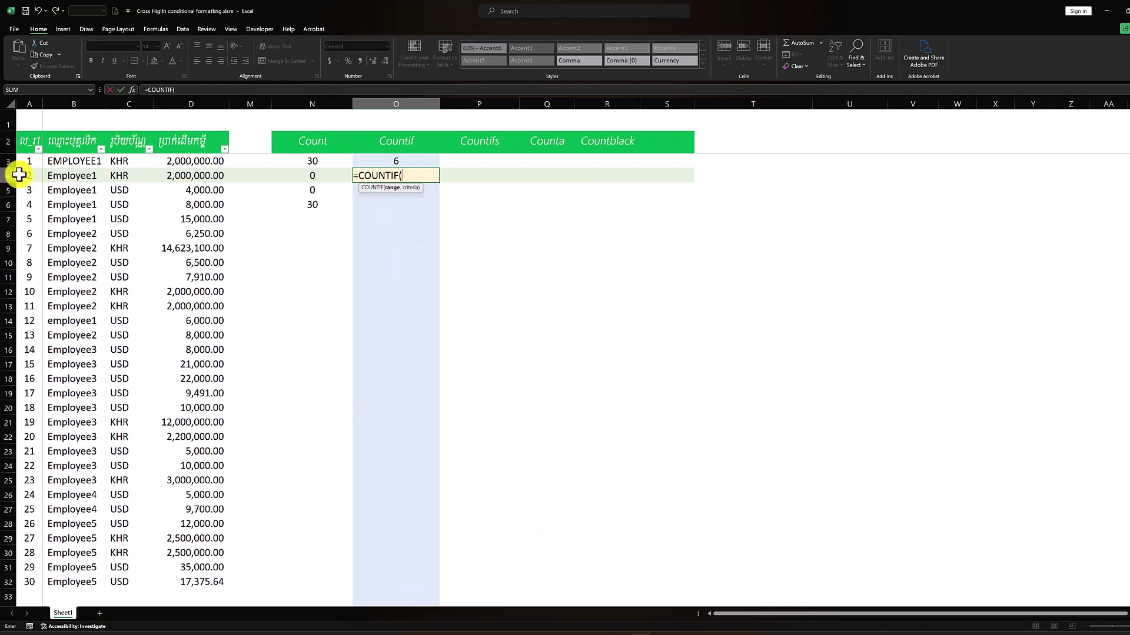
left_click_drag(27, 159, 16, 584)
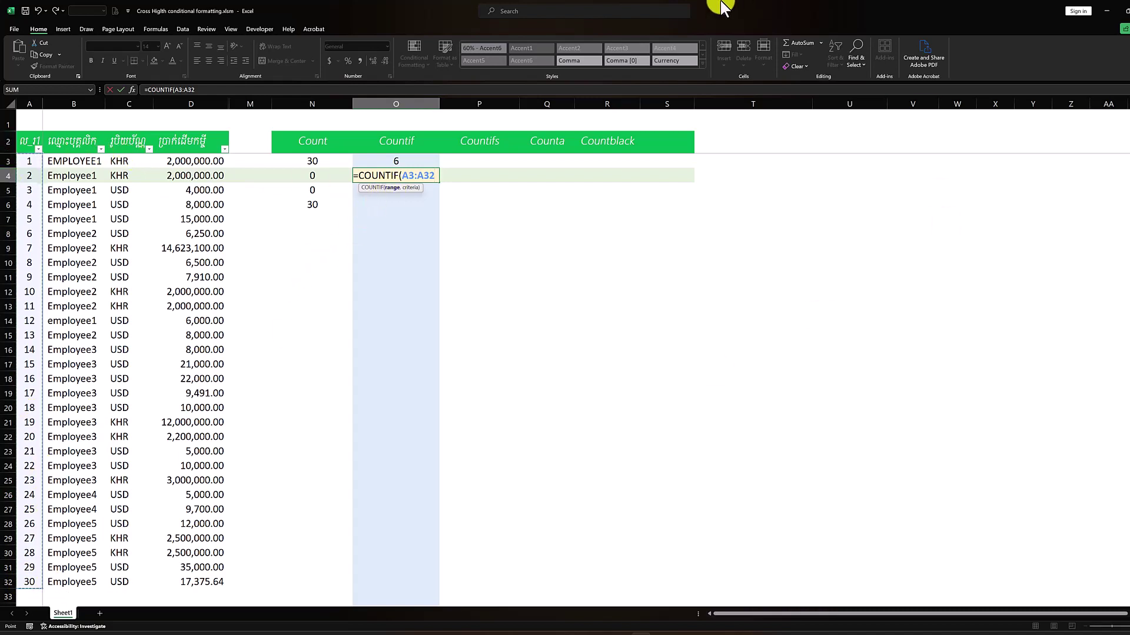
type(",")
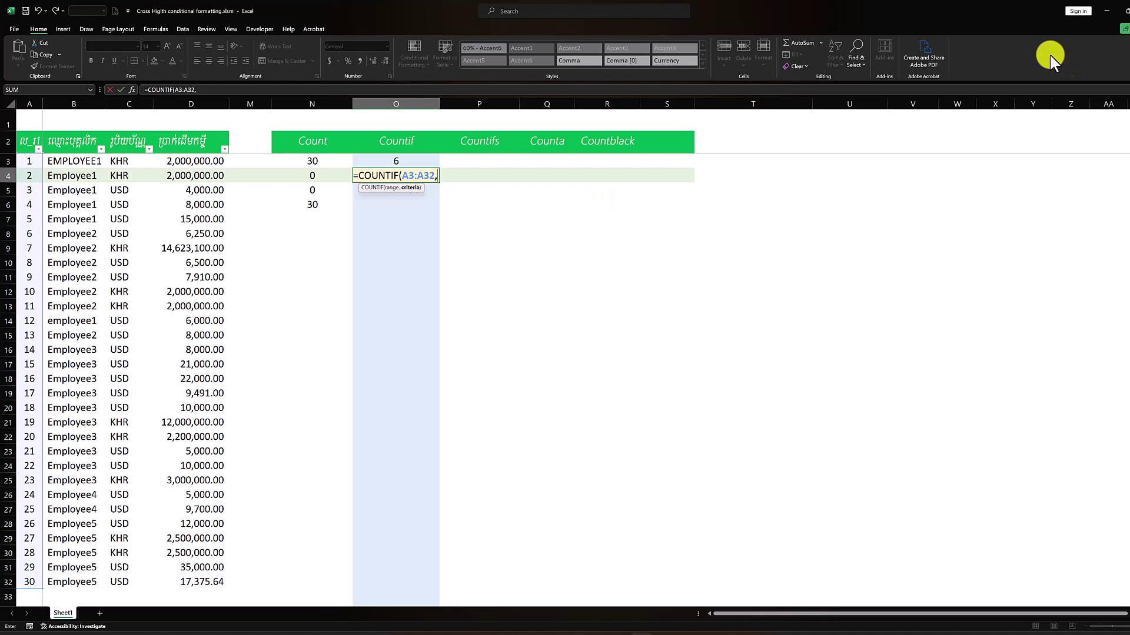
type("\"=3")
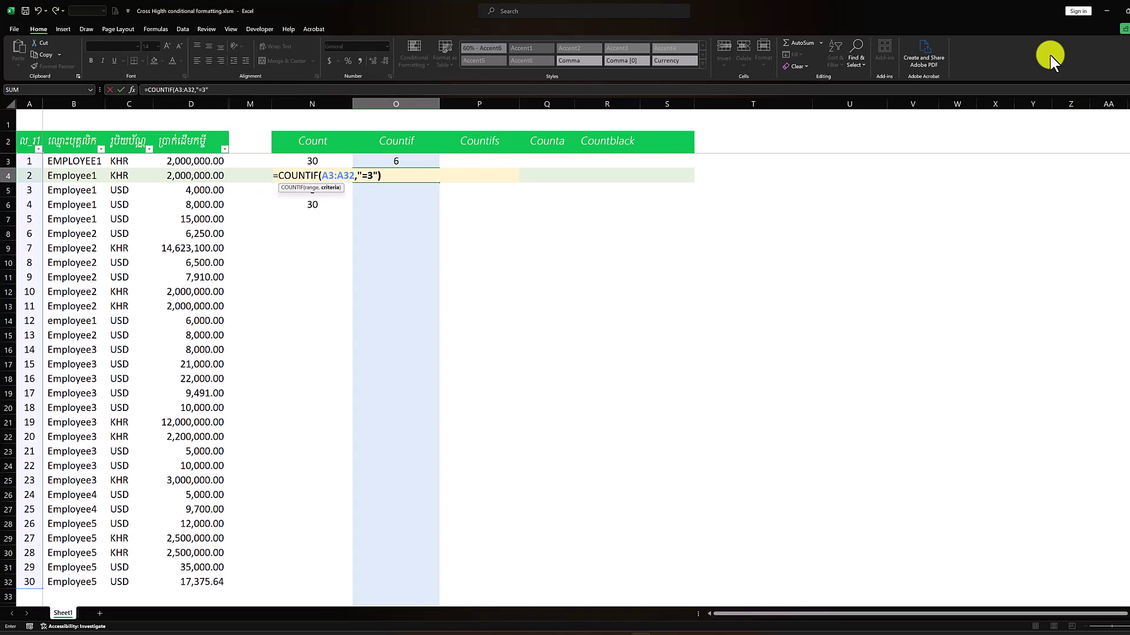
key("Return")
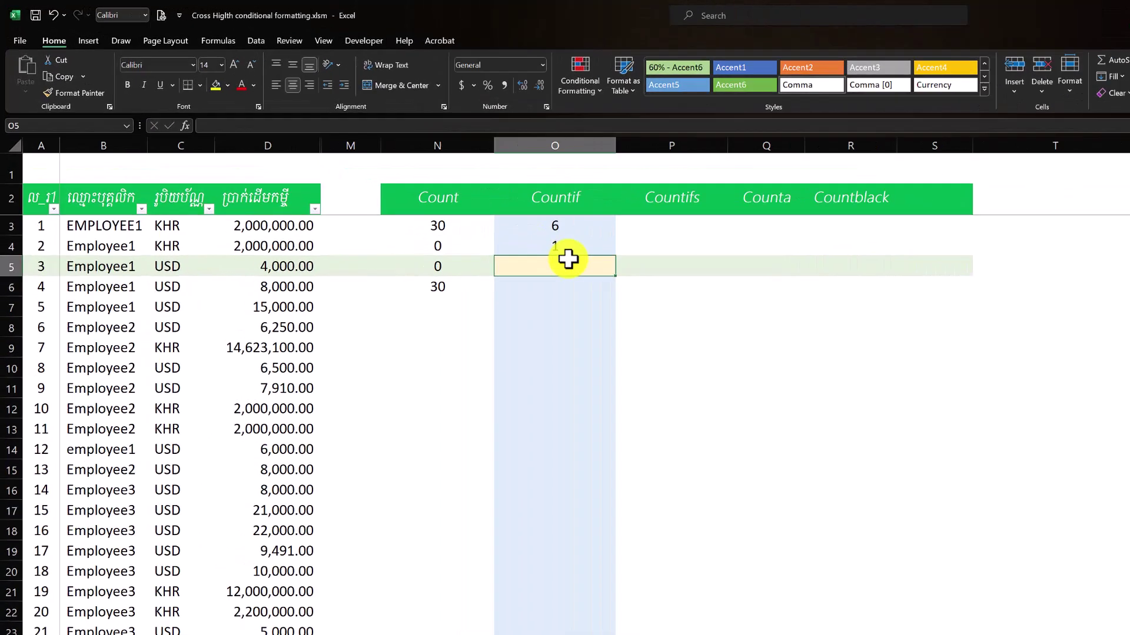
key("Up")
Replace the numbering formulas in A10 and A11 with the value 3
left_click(52, 323)
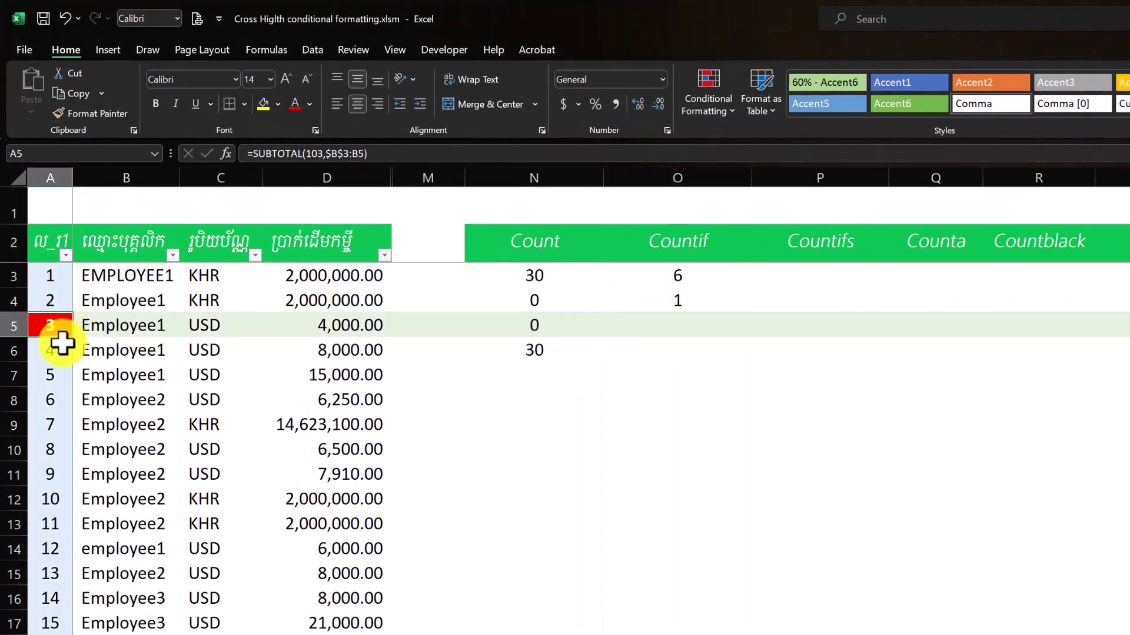
left_click(49, 445)
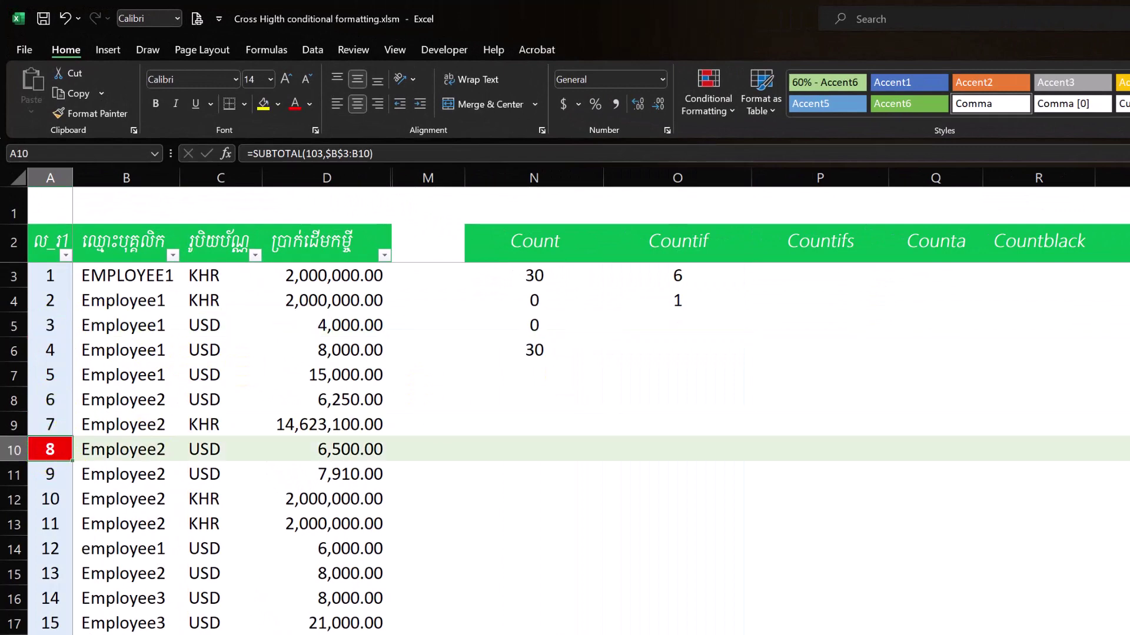
type("3")
key("Return")
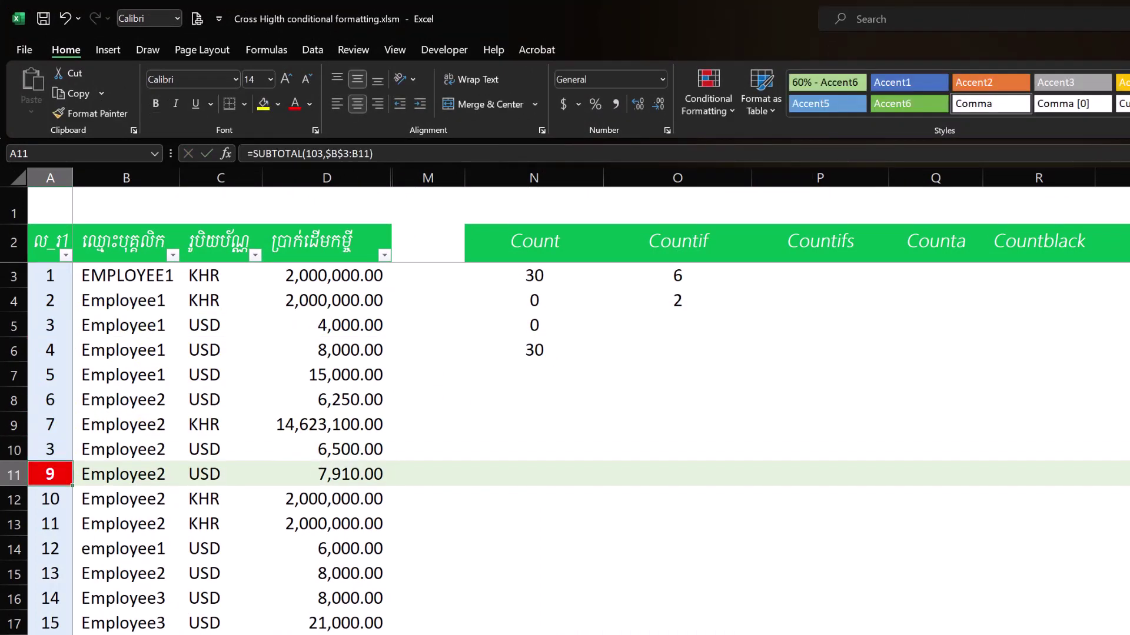
type("3")
key("Return")
Enter 3 in A12 through A14 and confirm O4's COUNTIF now returns 6
type("3")
key("Return")
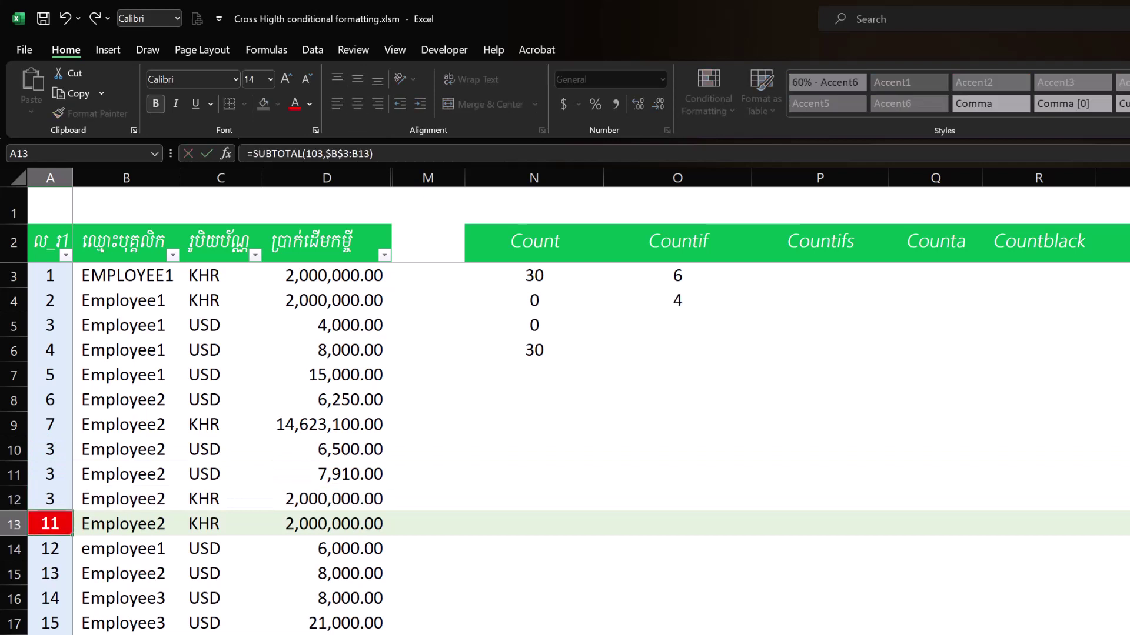
type("3")
key("Return")
type("4")
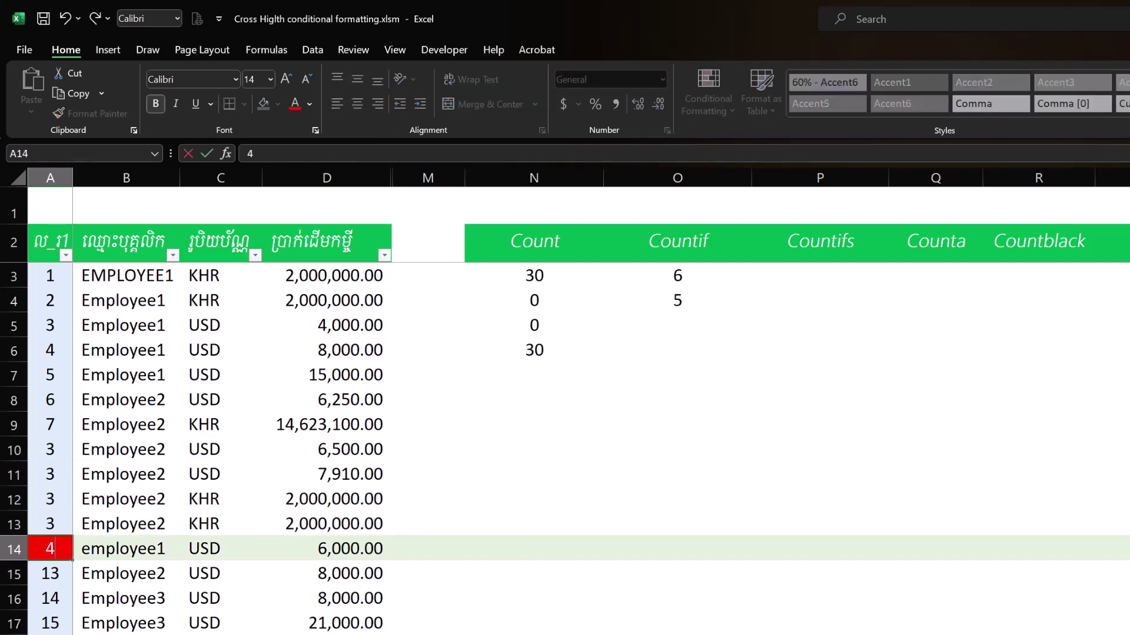
key("Return")
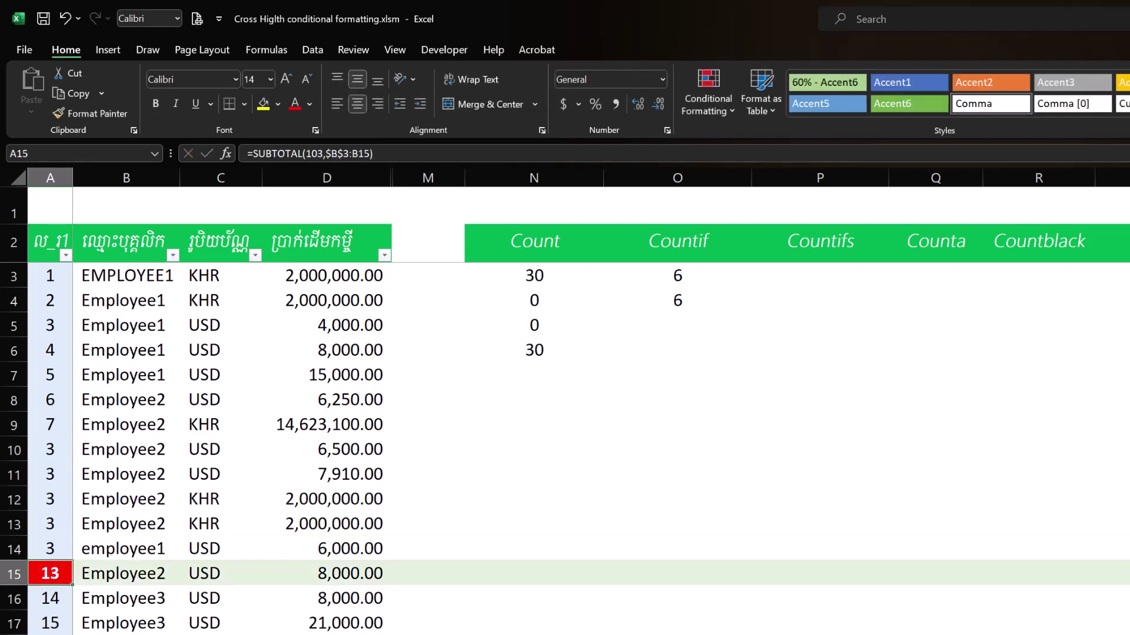
left_click(35, 497)
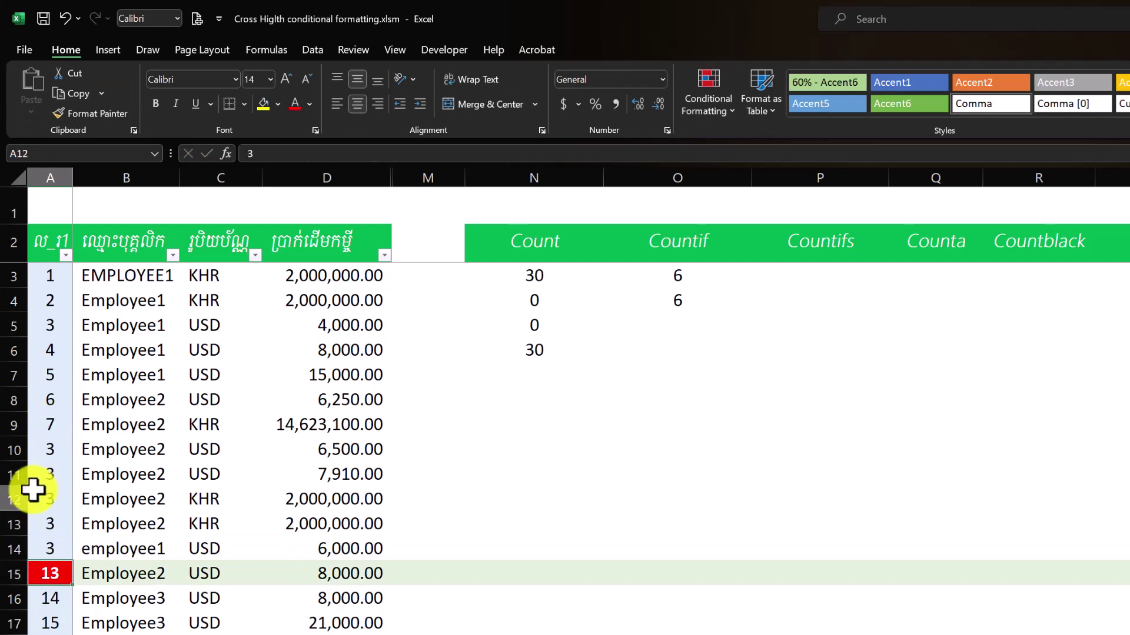
left_click(706, 300)
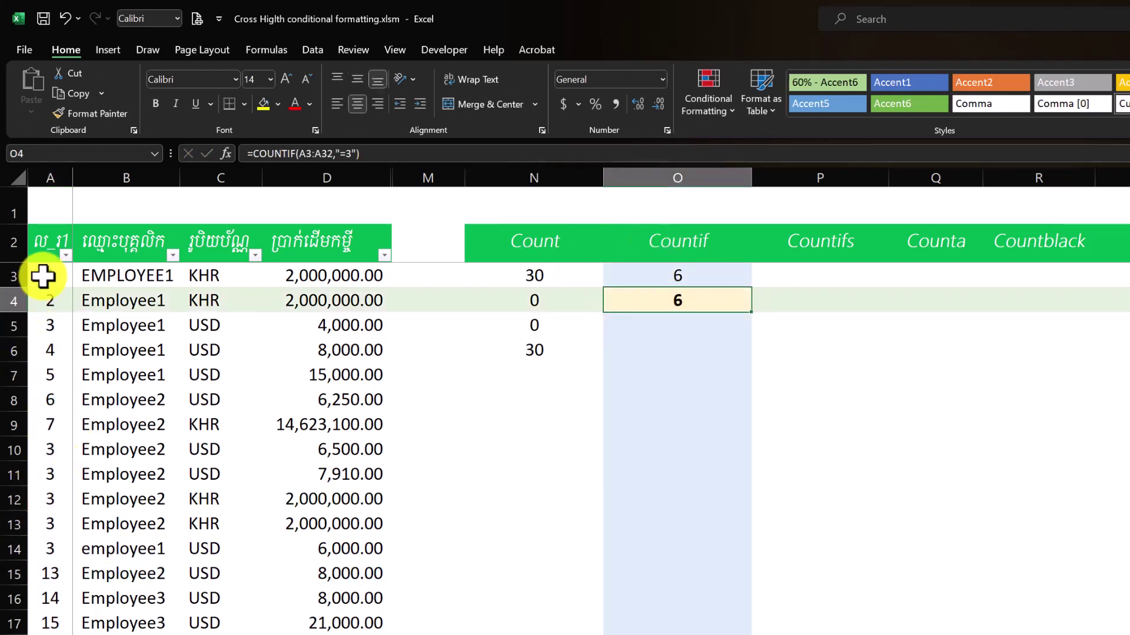
Review the column A numbers, the currency values in column C and O4's Countif formula
left_click_drag(41, 280, 21, 593)
left_click(221, 524)
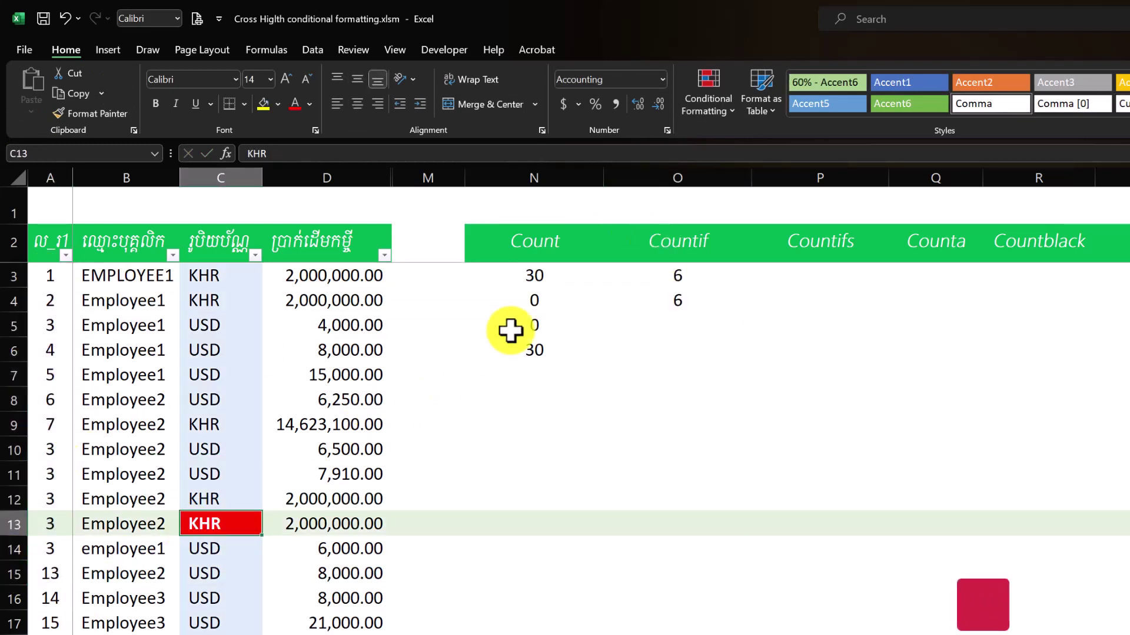
left_click(691, 303)
left_click(682, 326)
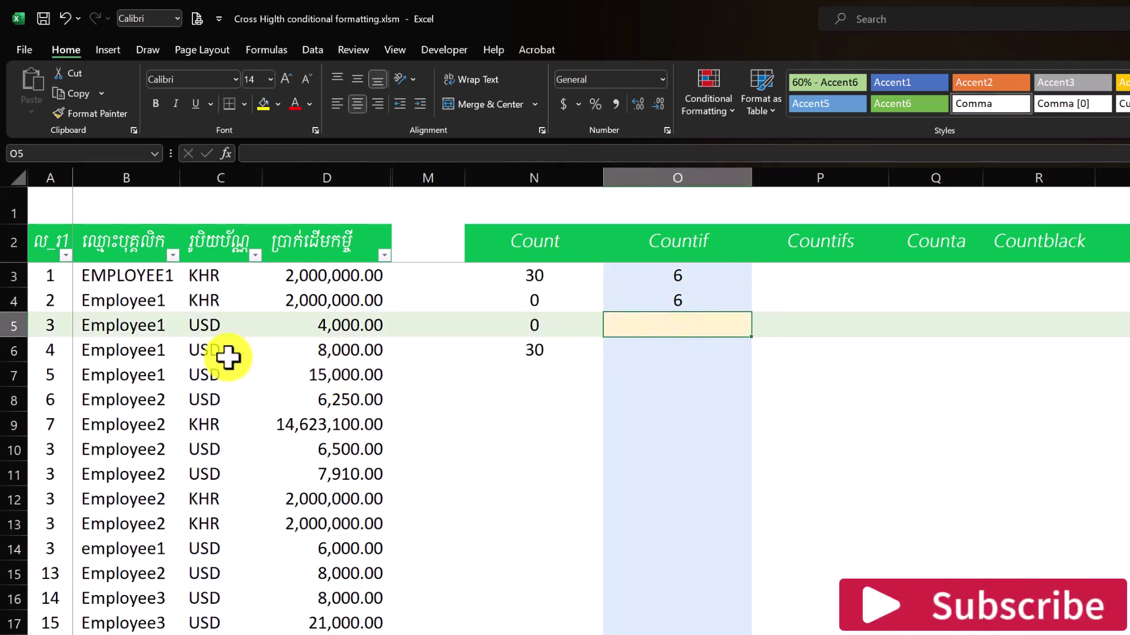
left_click(211, 248)
left_click_drag(202, 276, 200, 633)
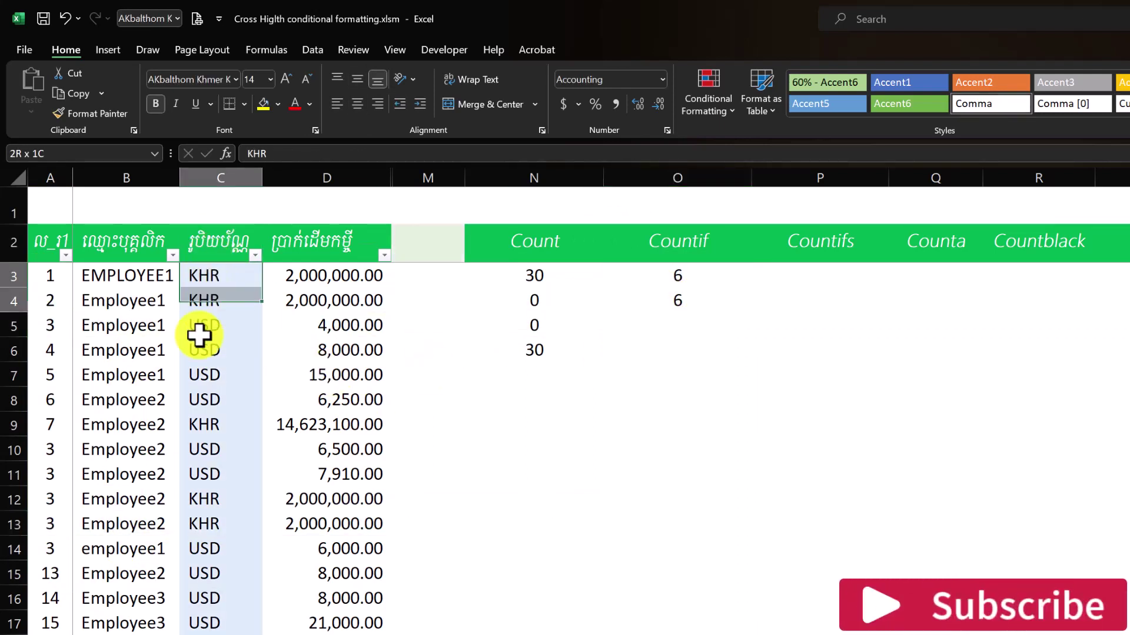
Enter =COUNTIF(C3:C32,"USD") in O5 to count USD entries, returning 20
left_click(660, 330)
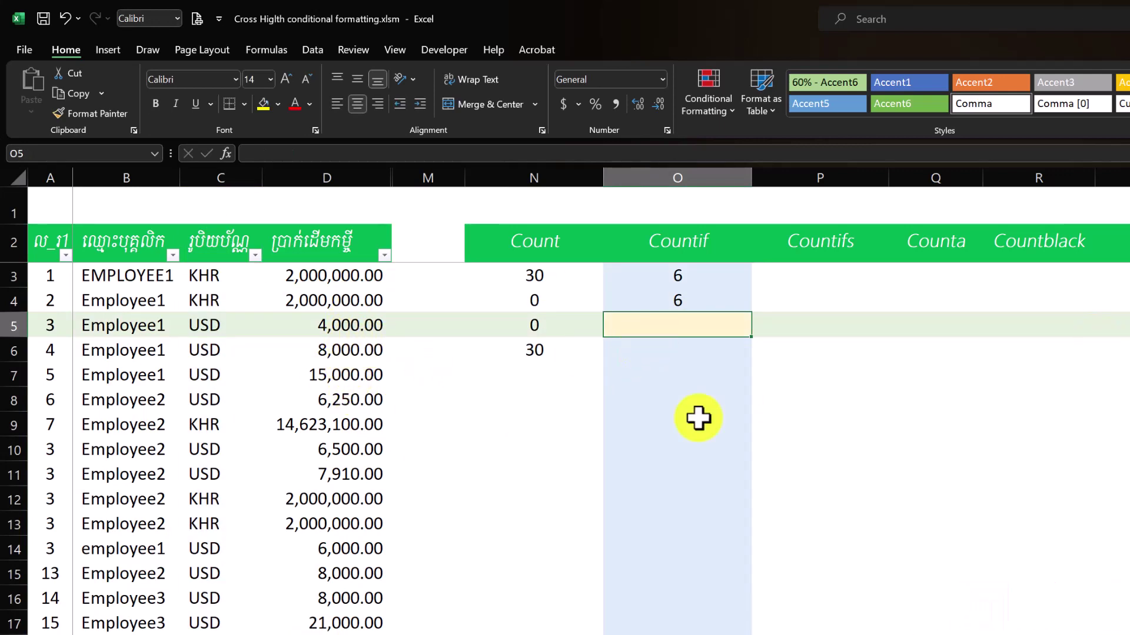
type("=")
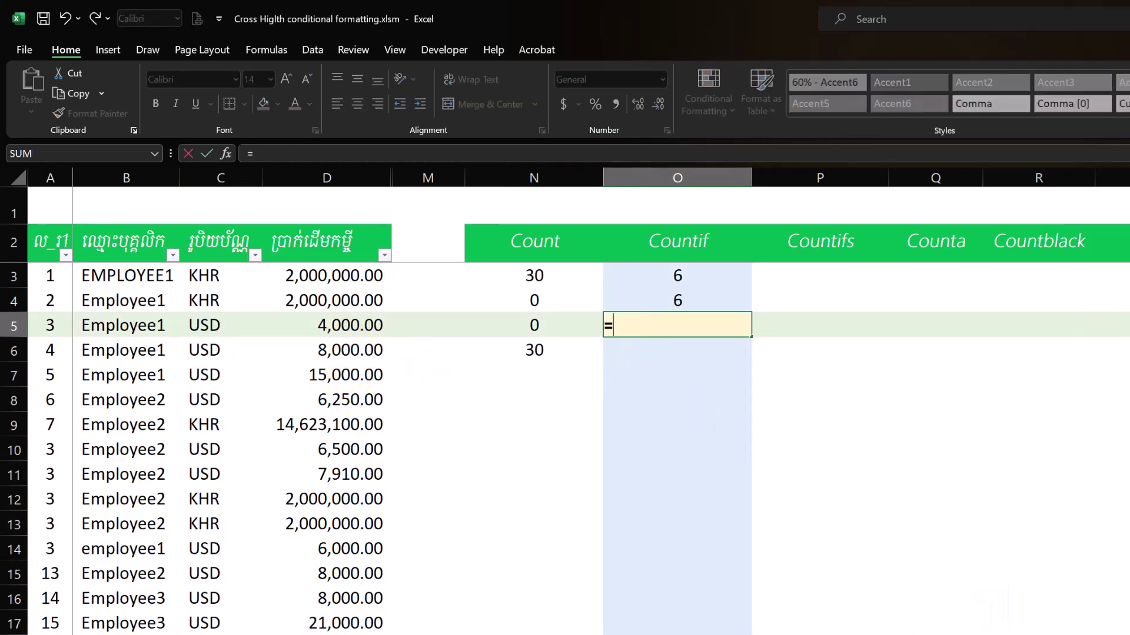
type("count")
key("Down")
key("Down")
key("Down")
key("Tab")
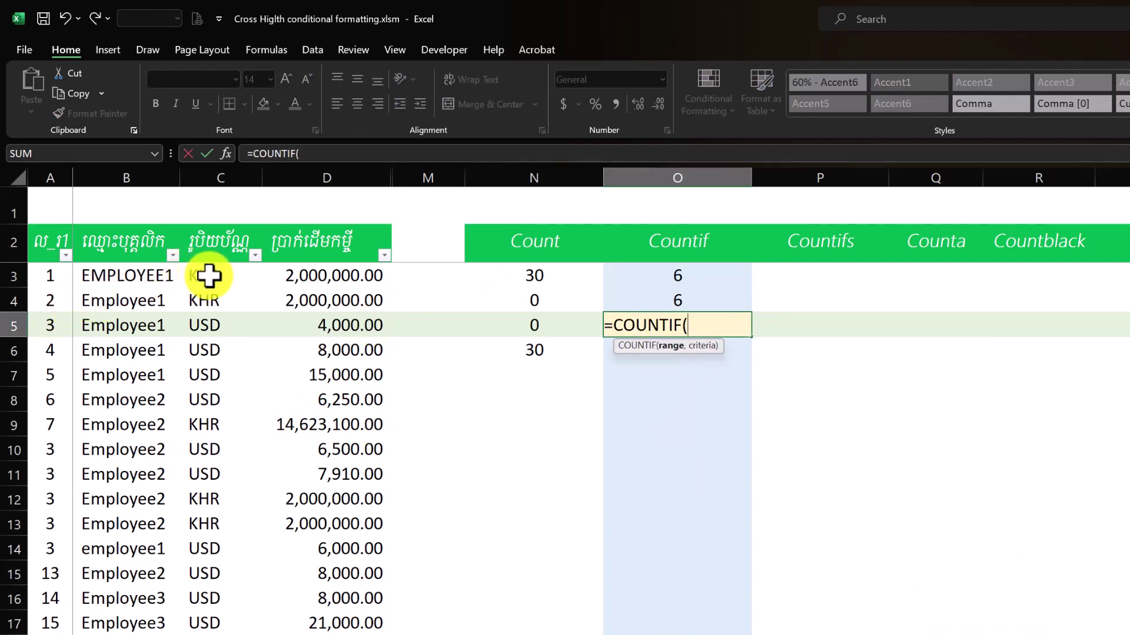
left_click_drag(194, 275, 203, 350)
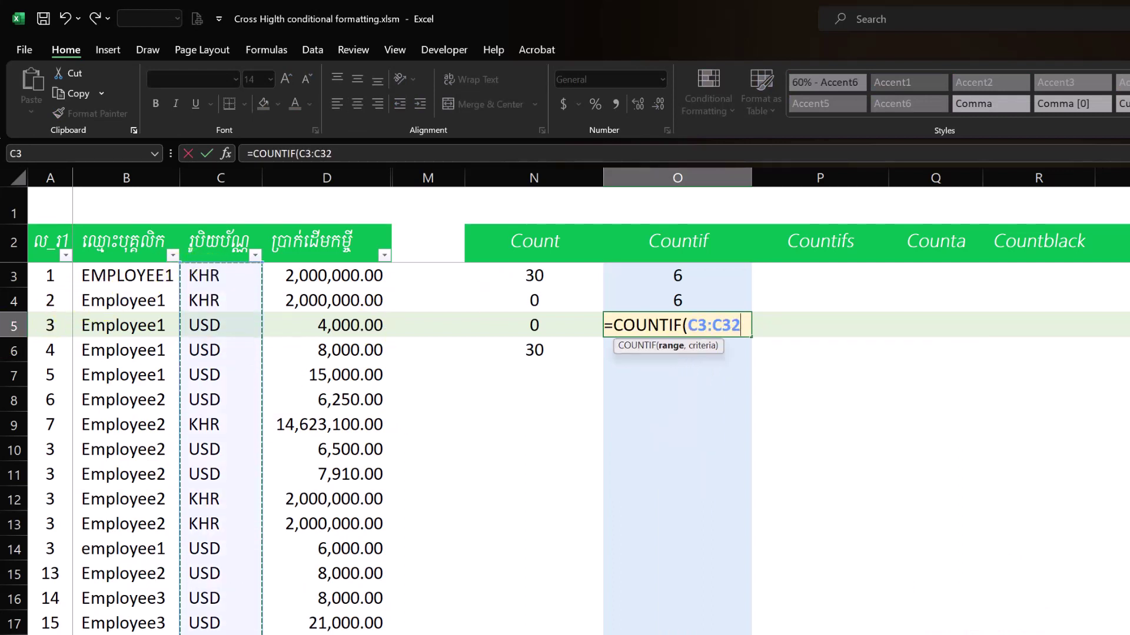
type(",\"USD")
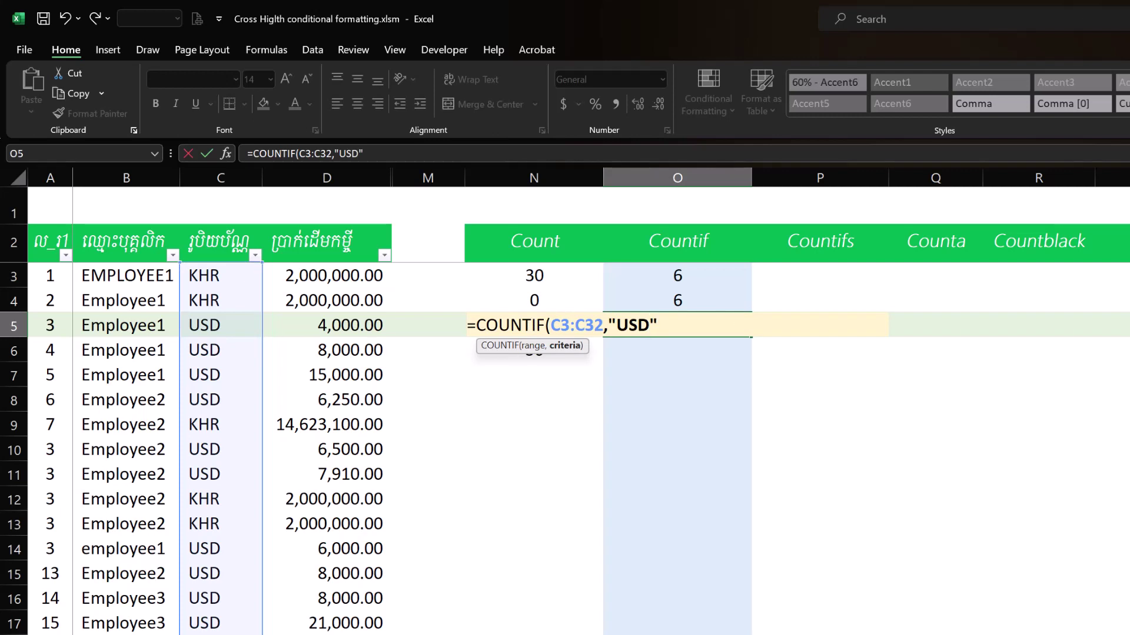
type(")")
key("Return")
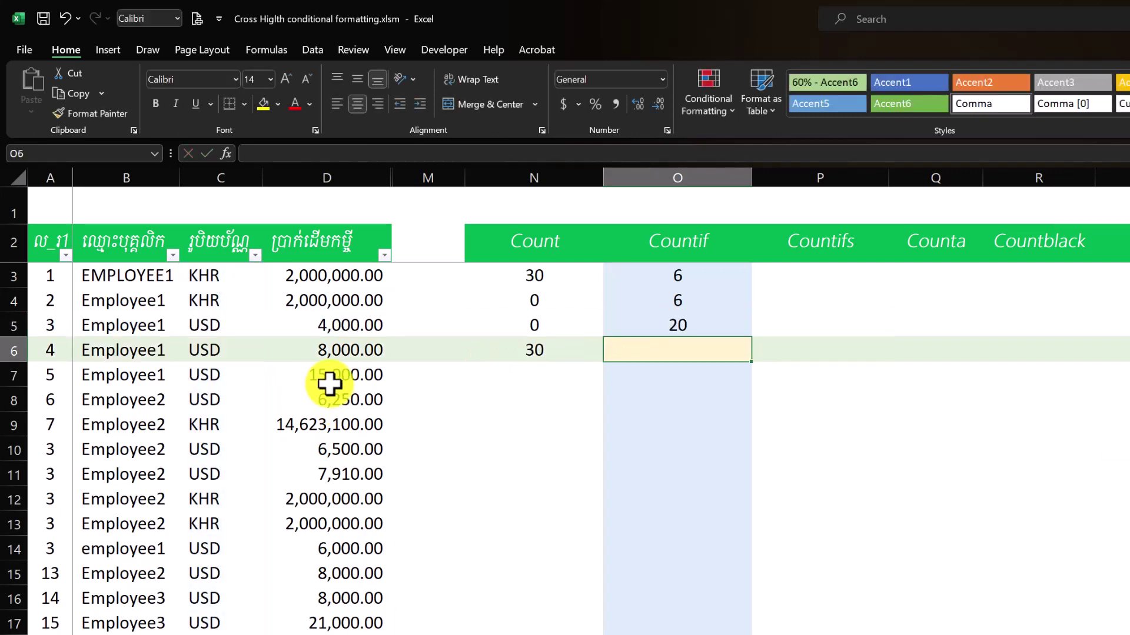
left_click(256, 256)
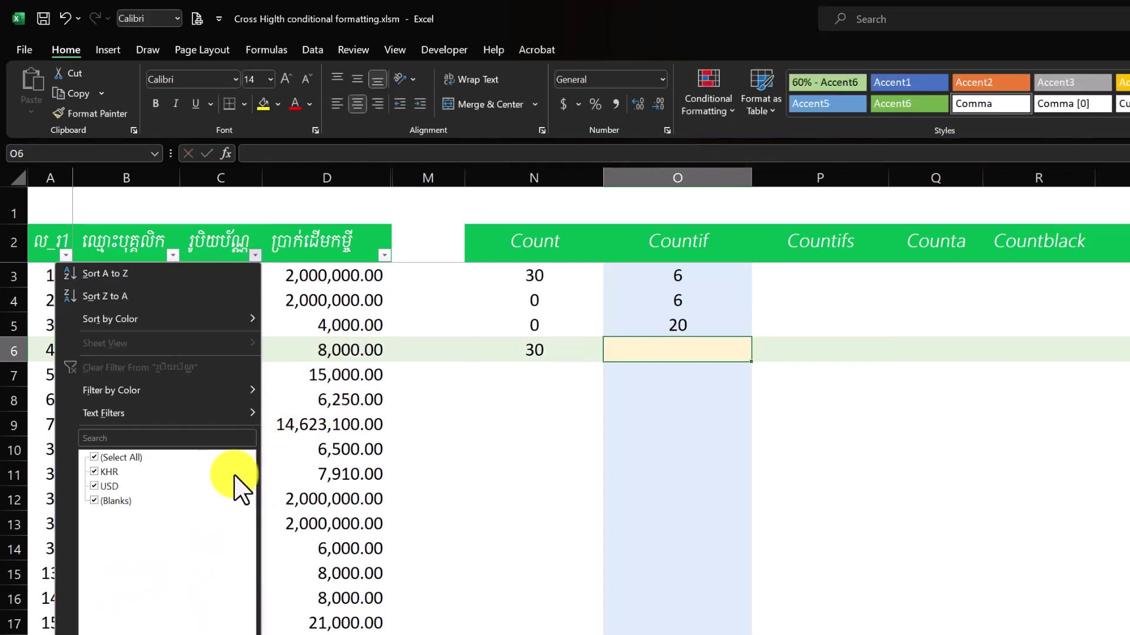
left_click(114, 459)
left_click(111, 486)
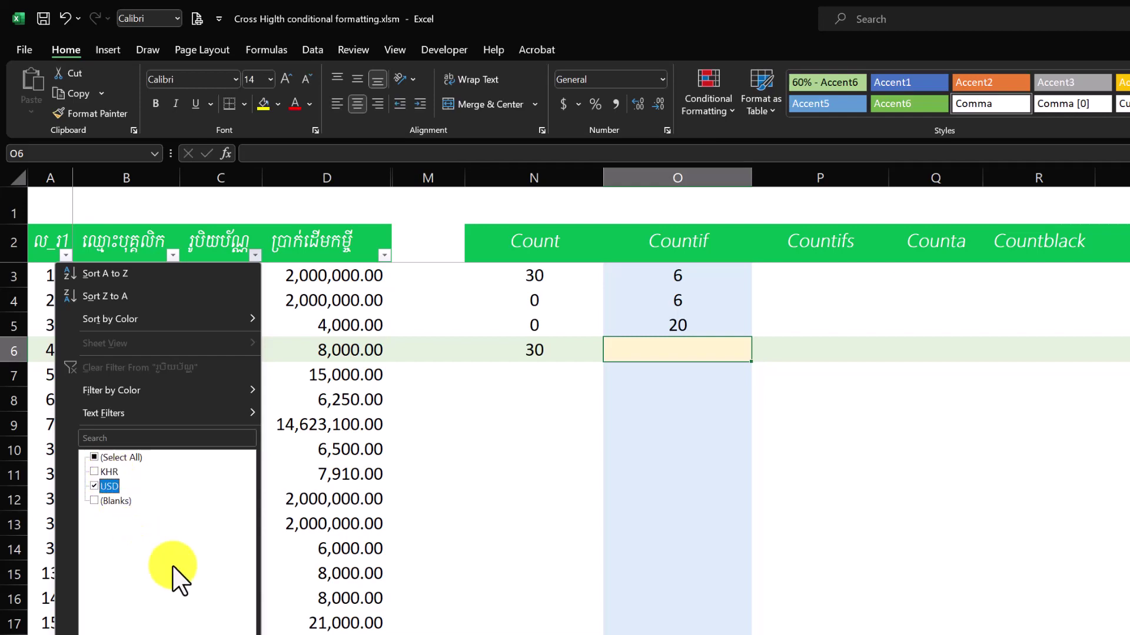
key("Return")
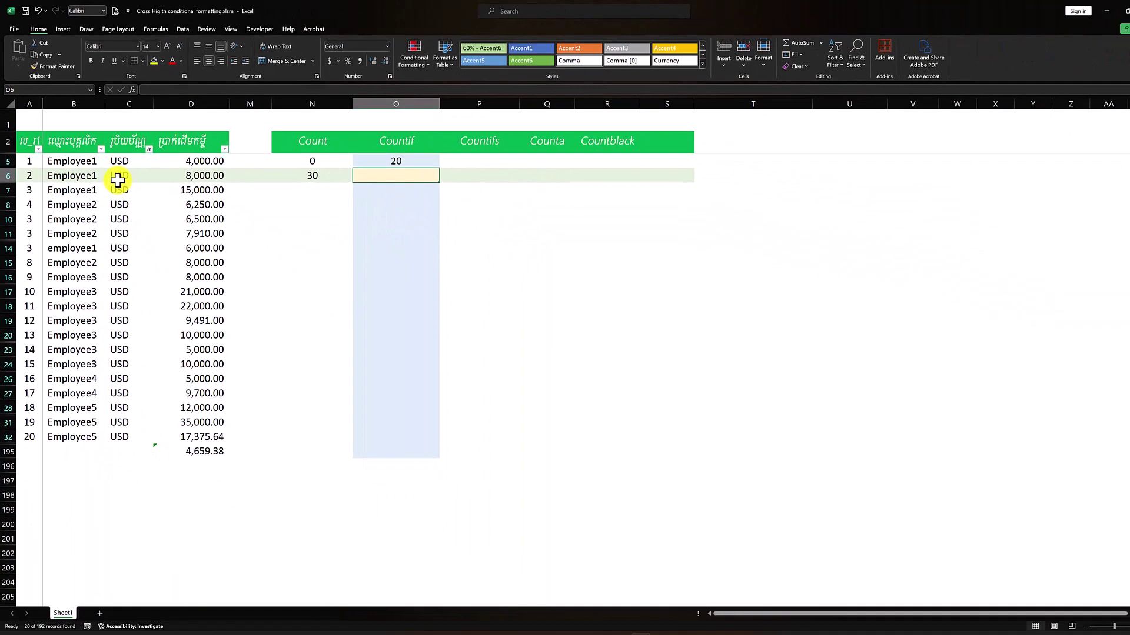
left_click(120, 175)
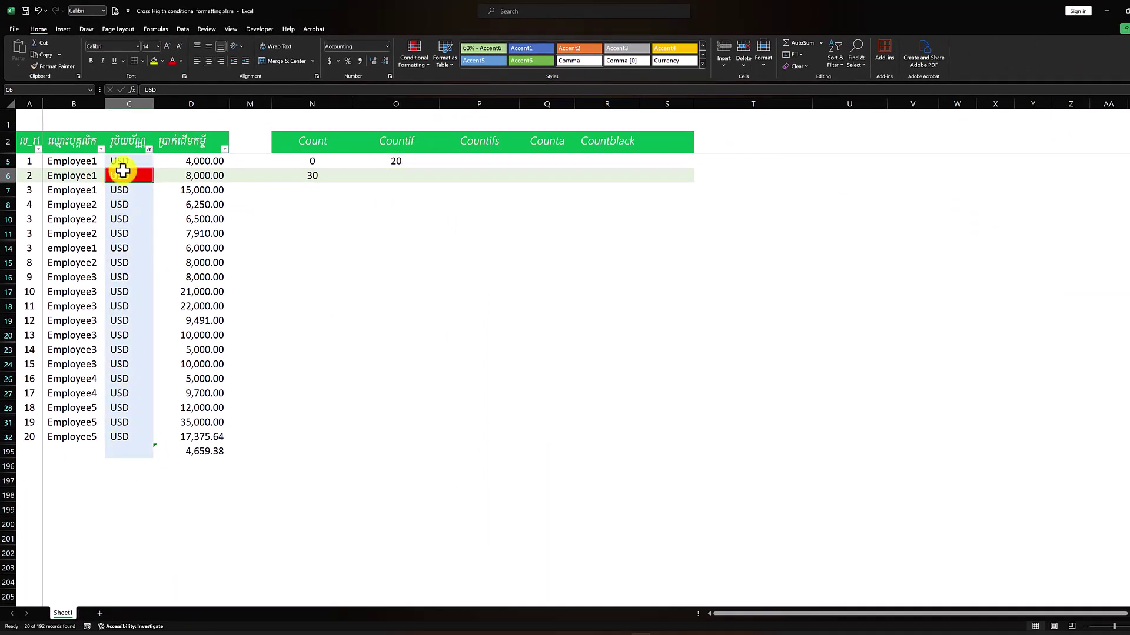
left_click_drag(122, 164, 129, 435)
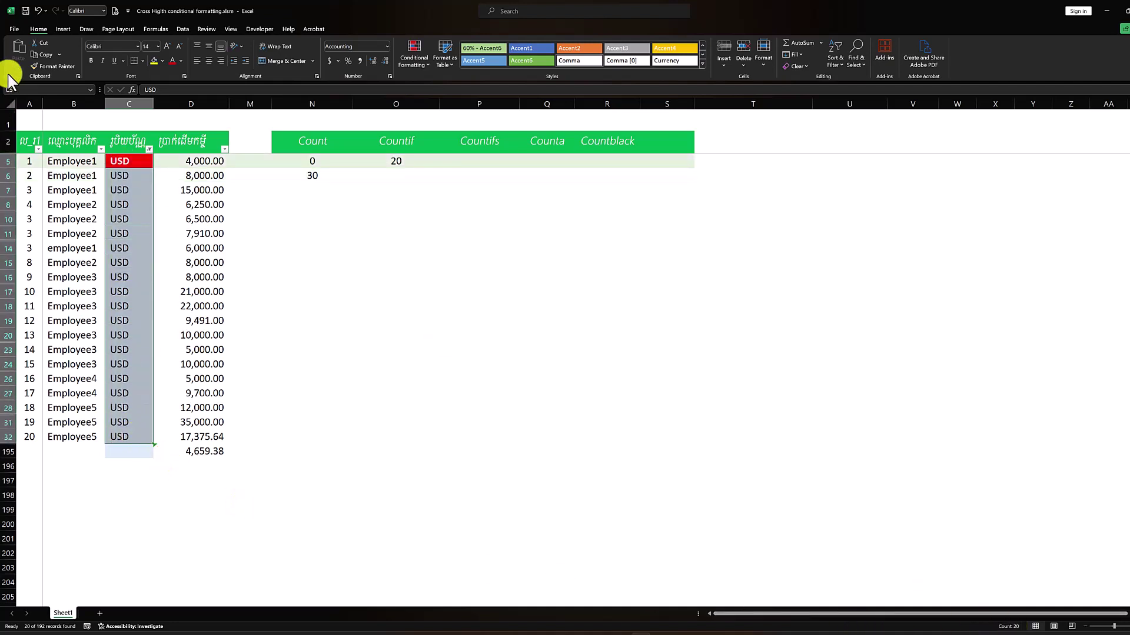
left_click(142, 147)
left_click(148, 150)
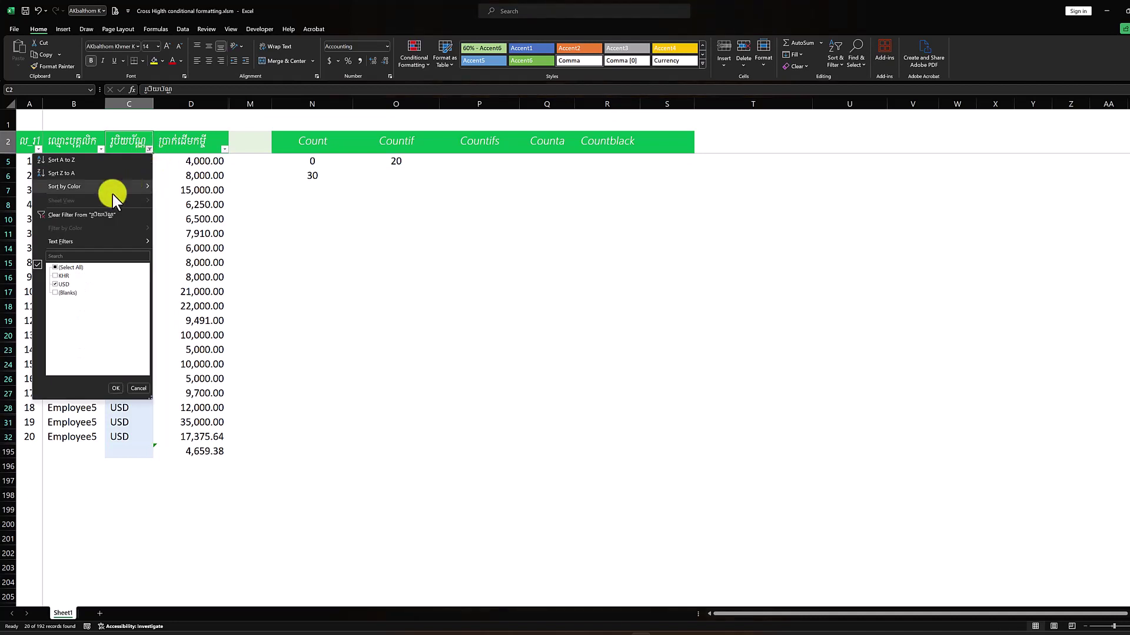
left_click(94, 215)
left_click(475, 163)
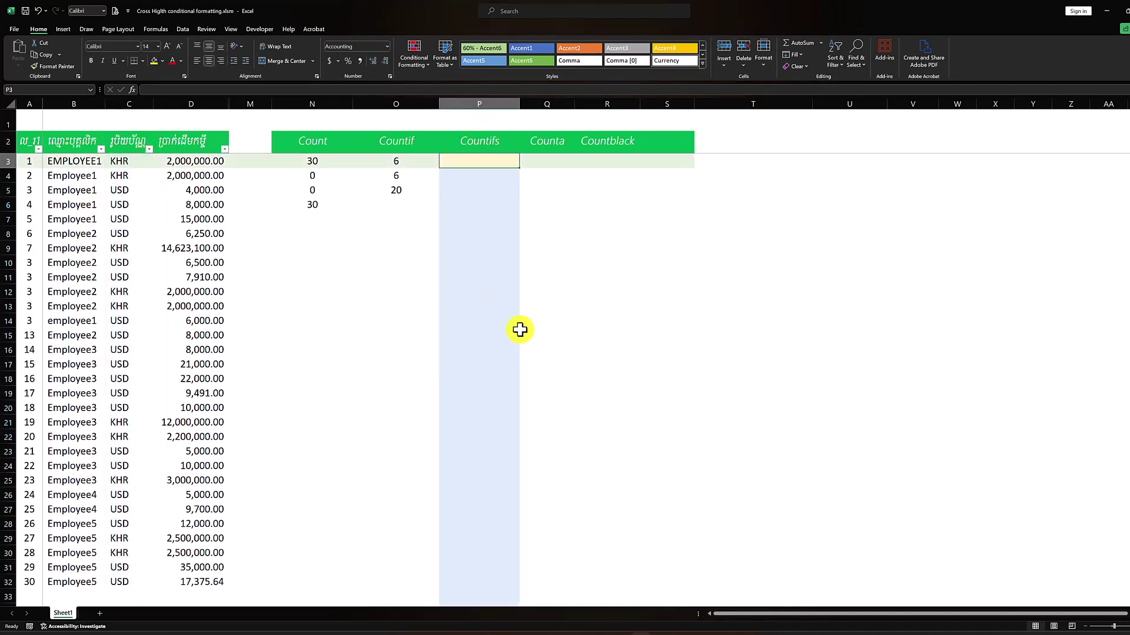
Enter =COUNTIFS(B3:B32,"employee1",C3:C32,"KHR") in P3, returning 2
type("=counti")
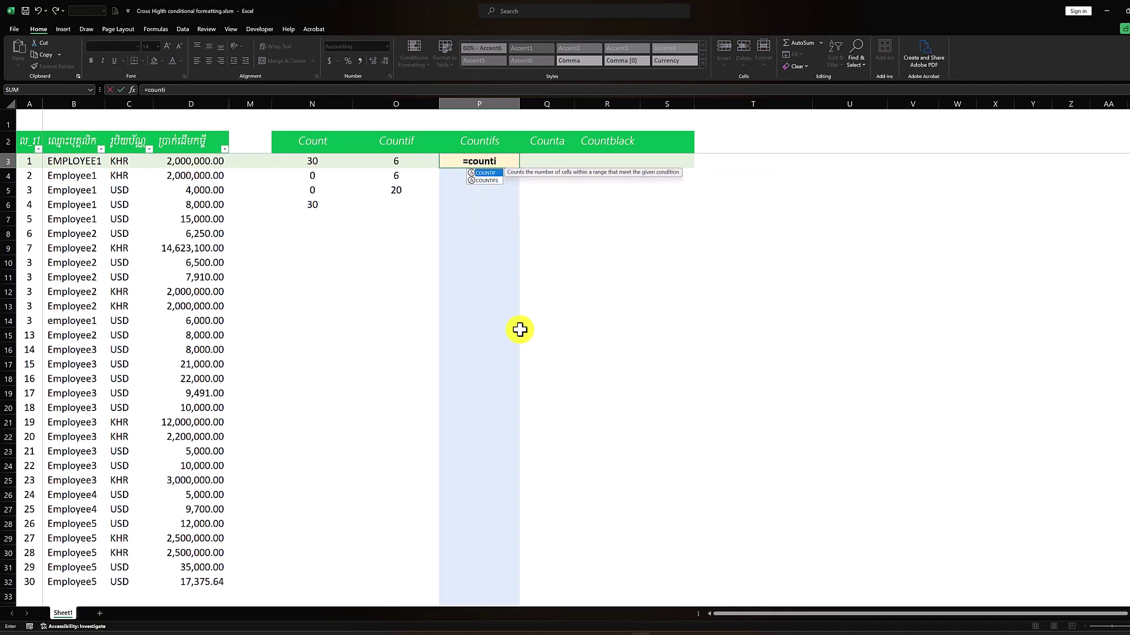
type("fs")
key("Tab")
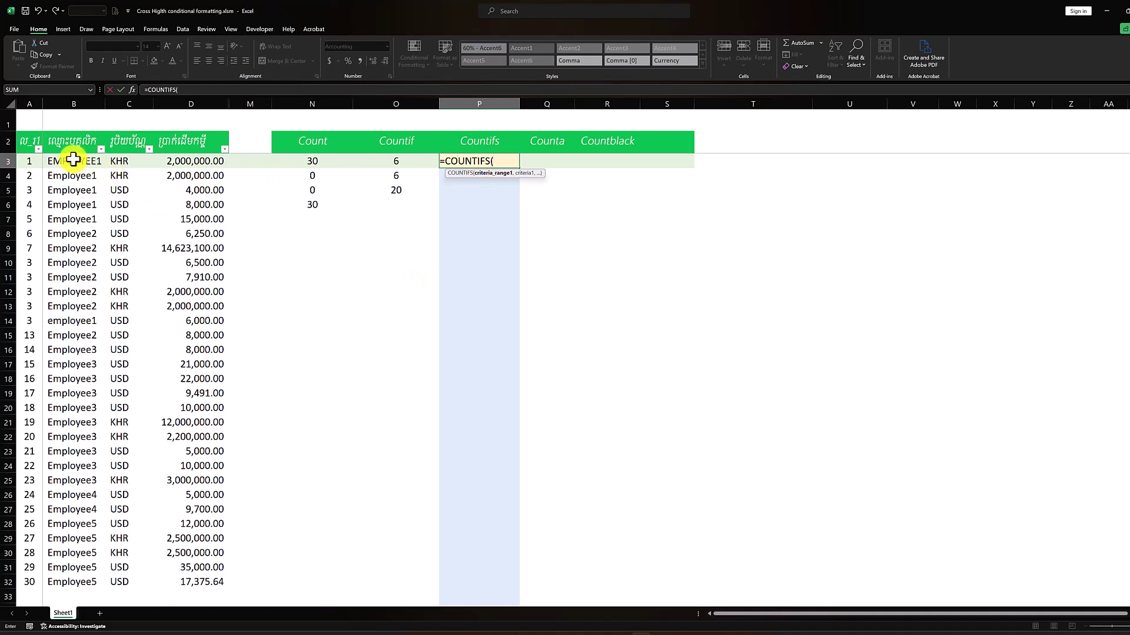
left_click_drag(73, 159, 76, 577)
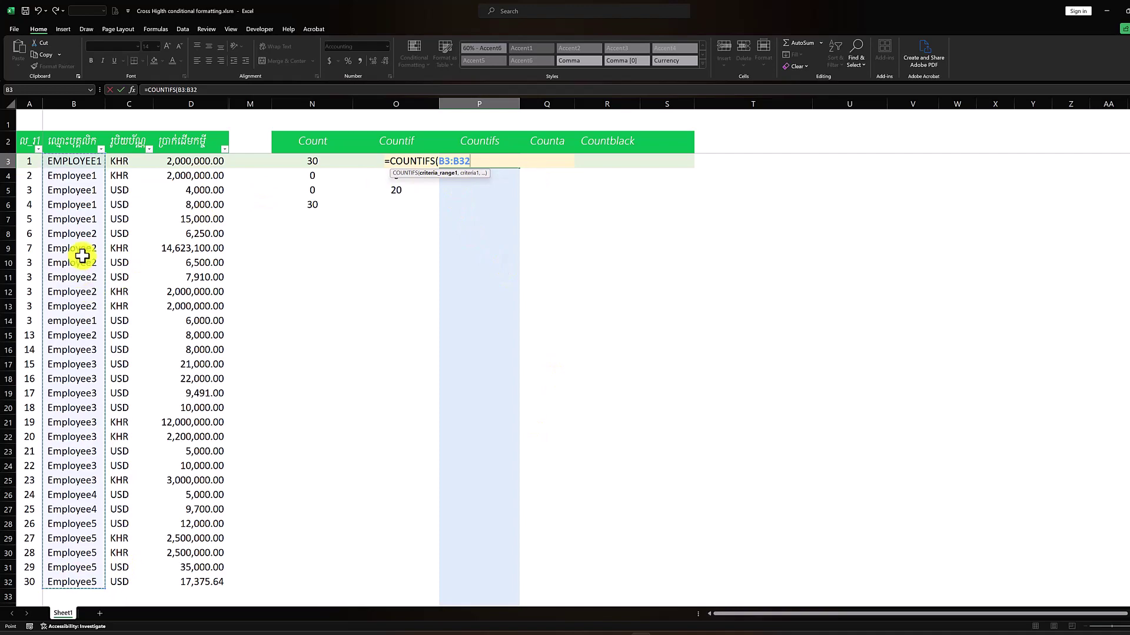
type(",\"employee1")
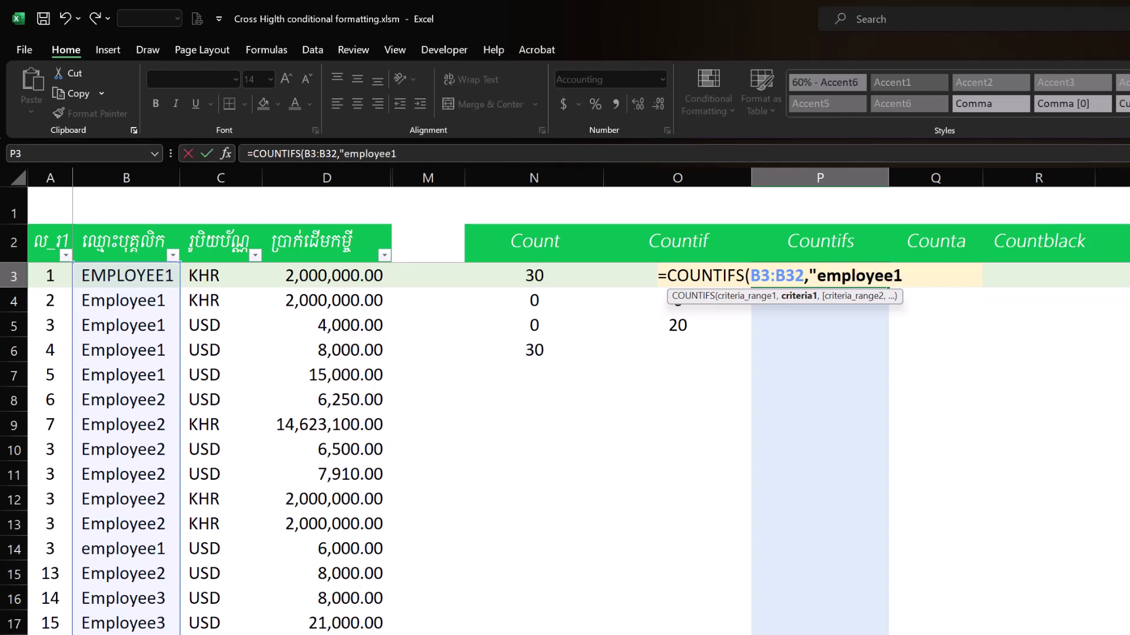
type(",")
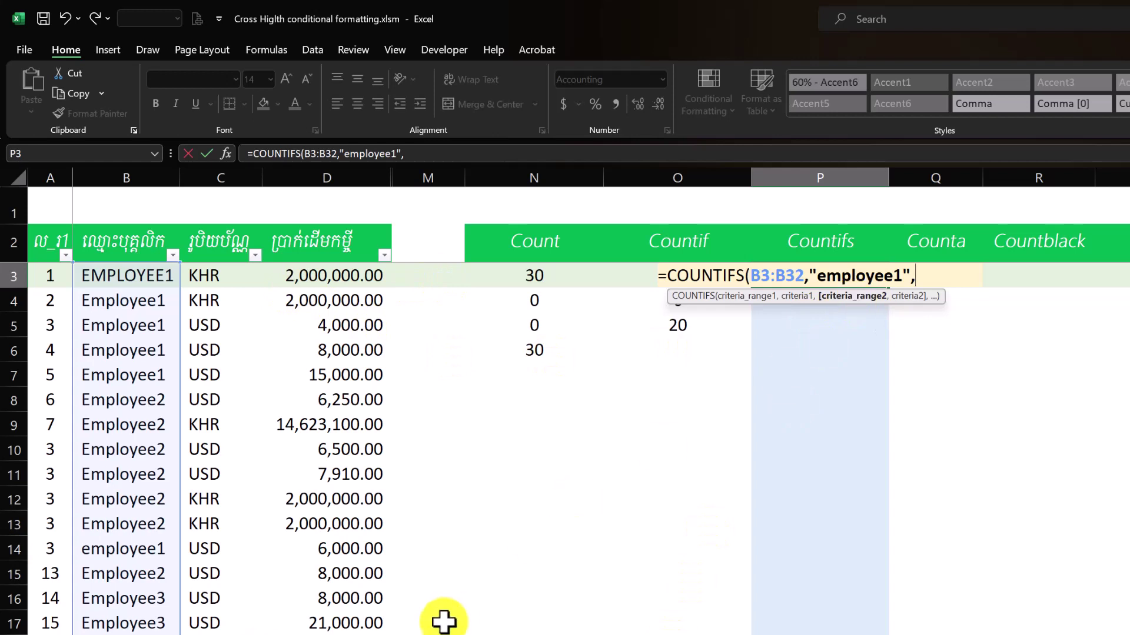
left_click_drag(195, 277, 200, 632)
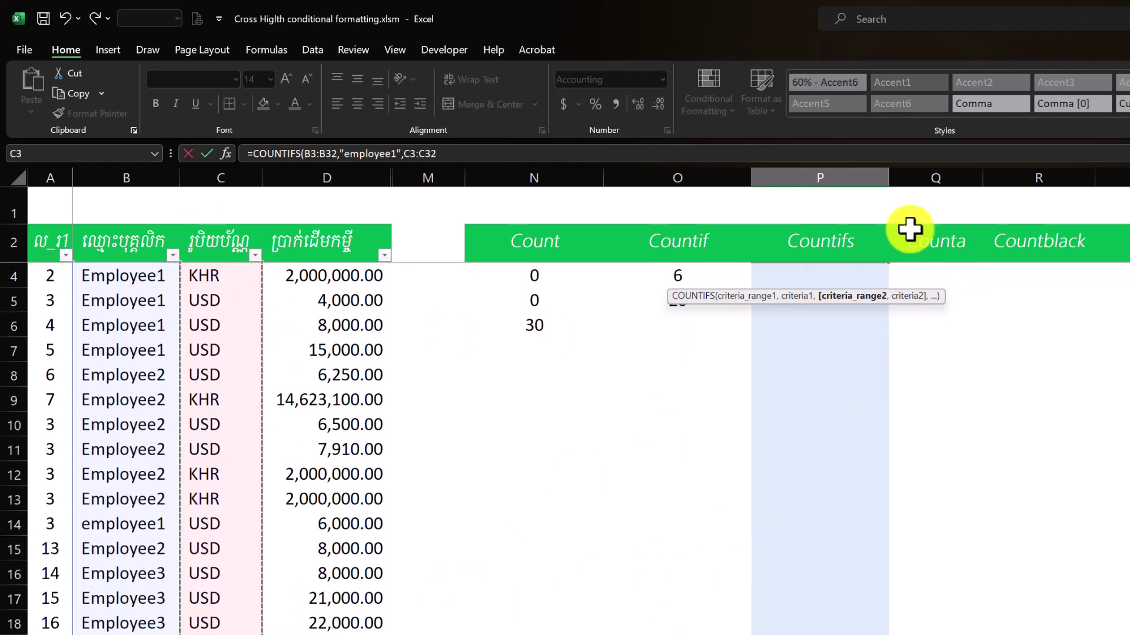
scroll(241, 559, "up", 1)
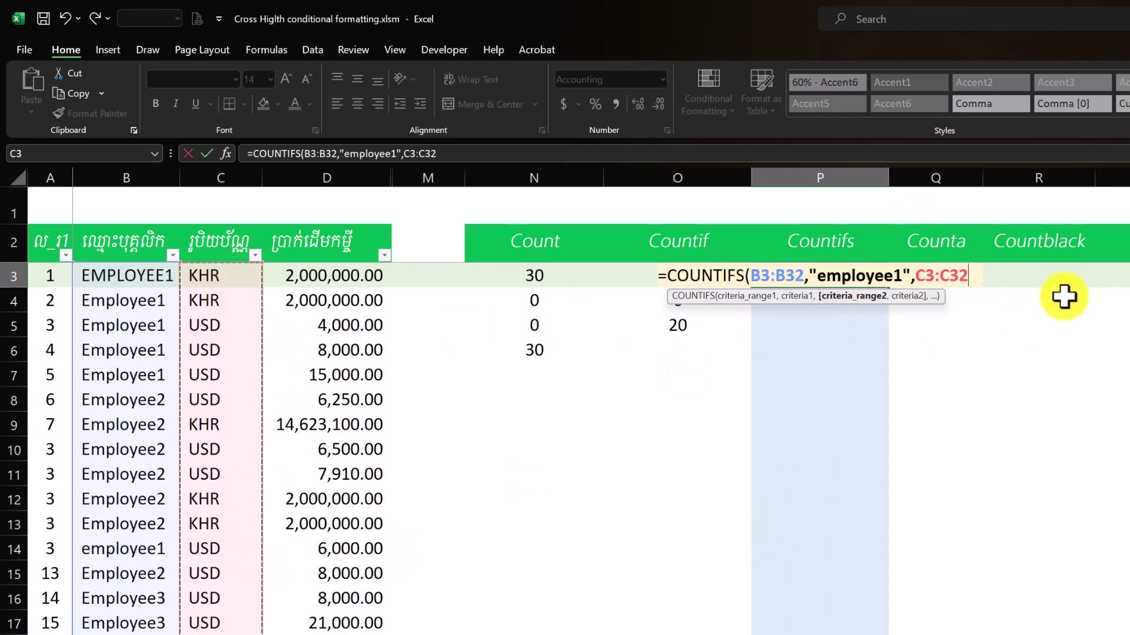
type(",\"KHR")
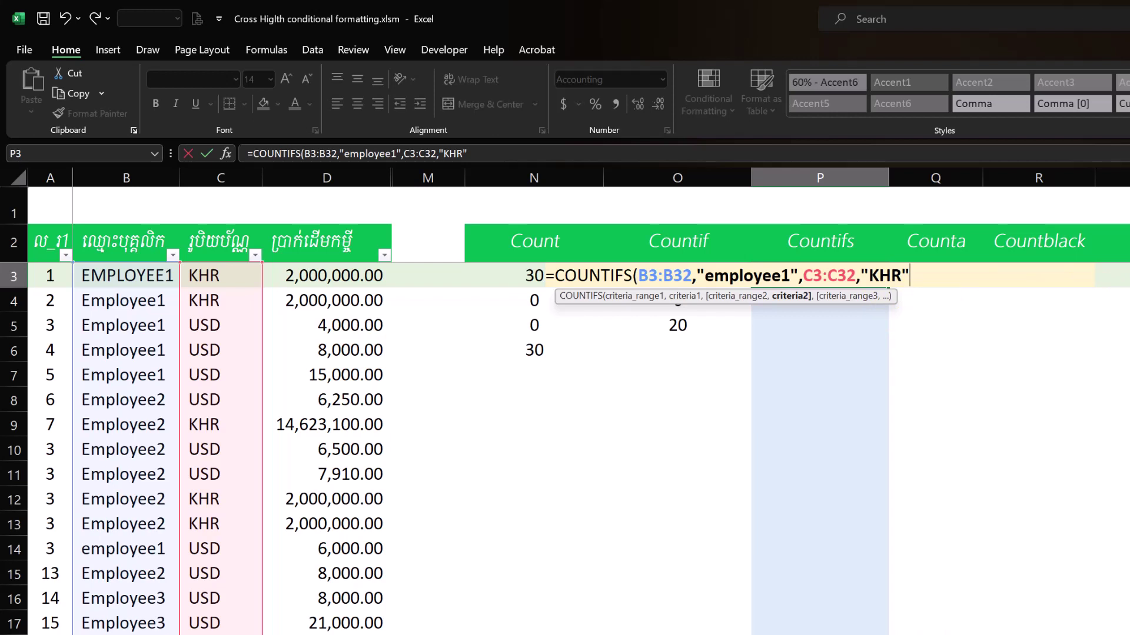
key("Return")
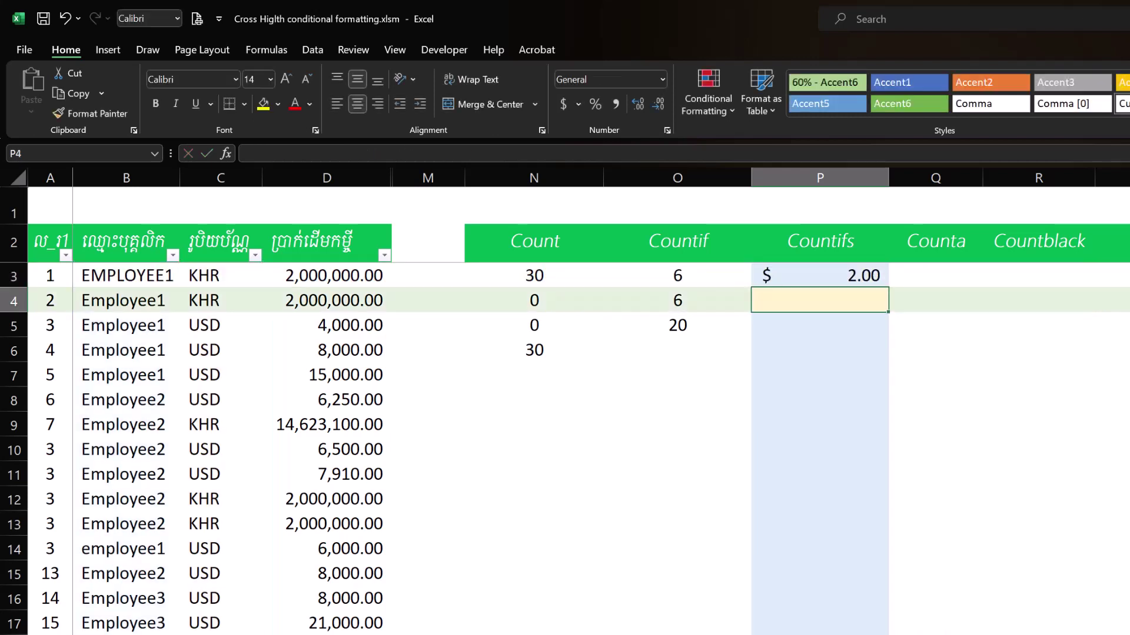
Apply the General number format to columns P through R so P3 shows a plain 2
left_click_drag(830, 178, 1016, 171)
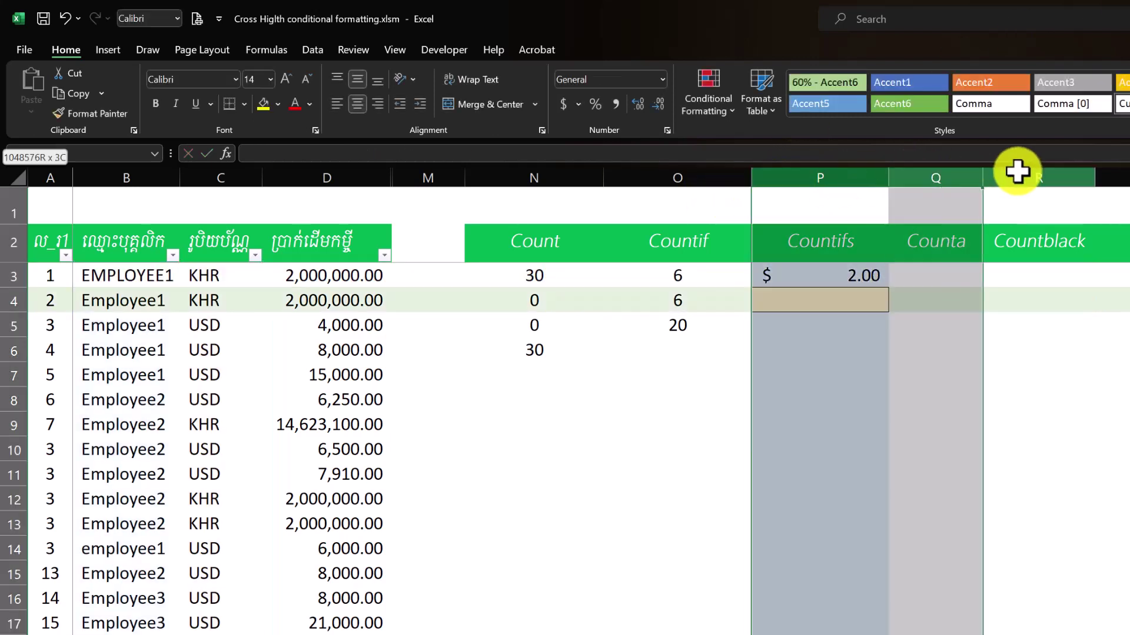
left_click(662, 79)
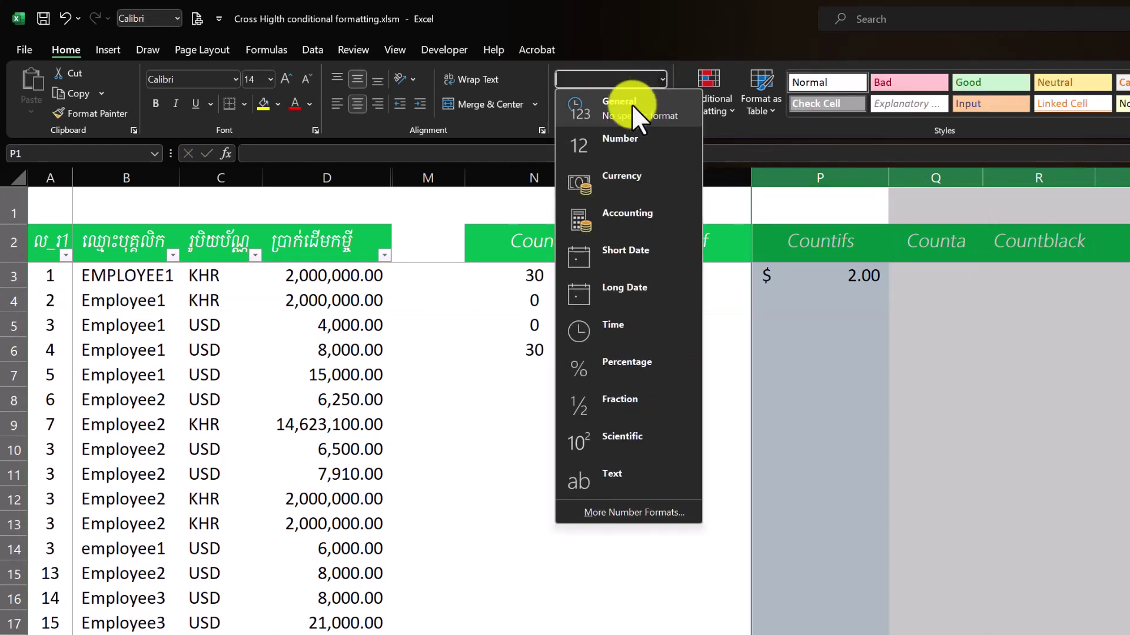
left_click(630, 104)
left_click(912, 500)
left_click(827, 276)
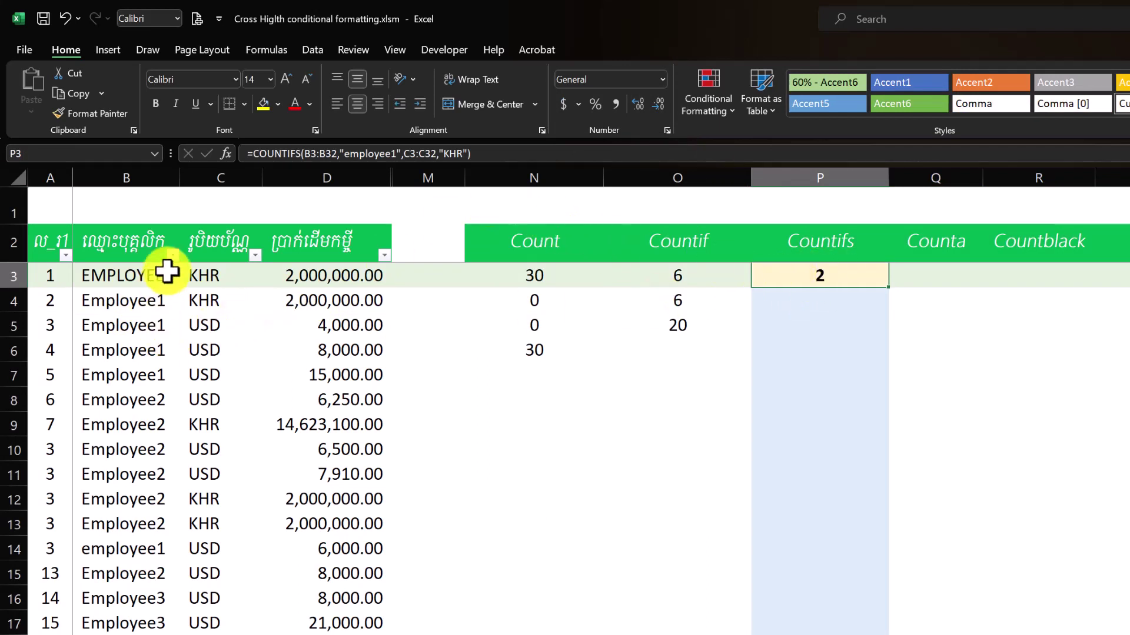
Filter the name column B to show only the EMPLOYEE1 rows
left_click(172, 255)
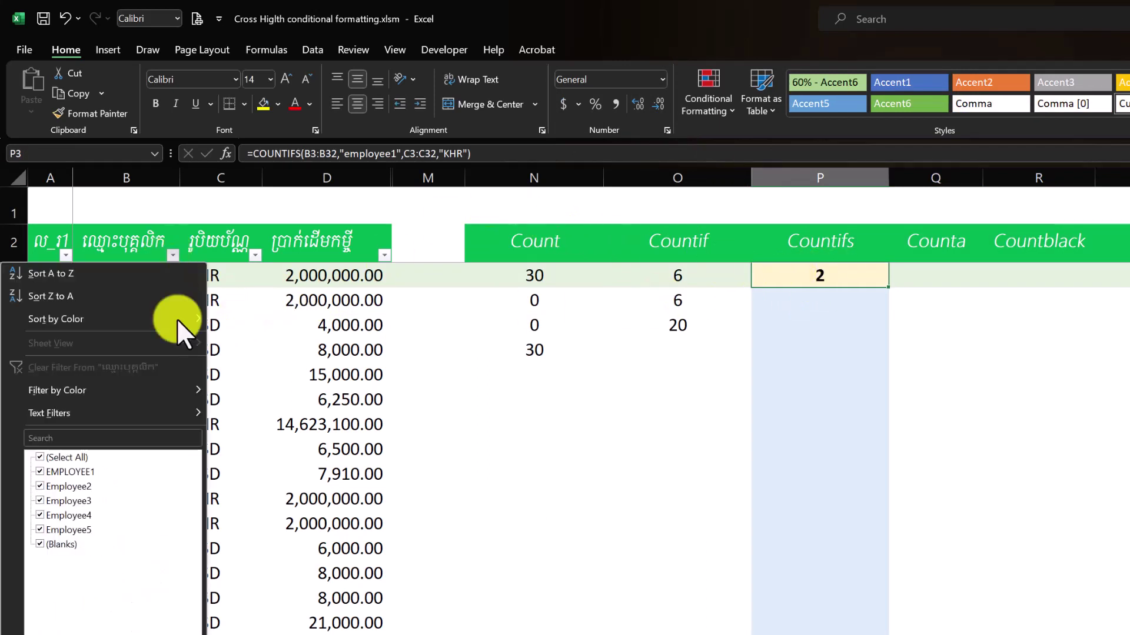
left_click(77, 472)
left_click(100, 632)
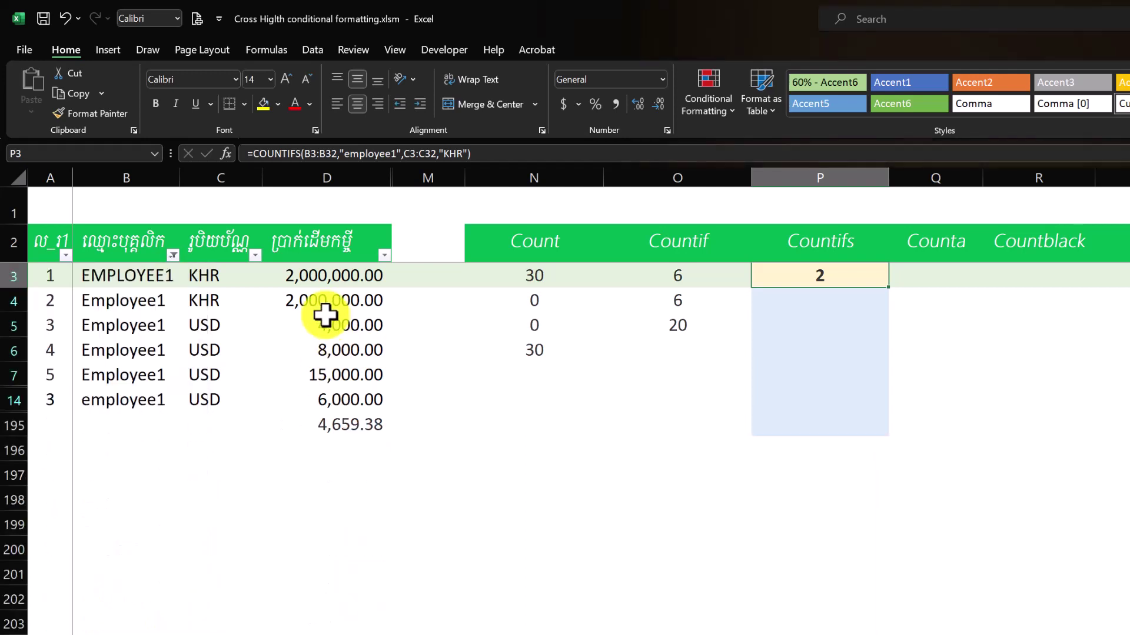
Filter the currency column to KHR, leaving the two KHR employee1 rows visible
left_click(255, 255)
left_click(132, 457)
left_click(109, 471)
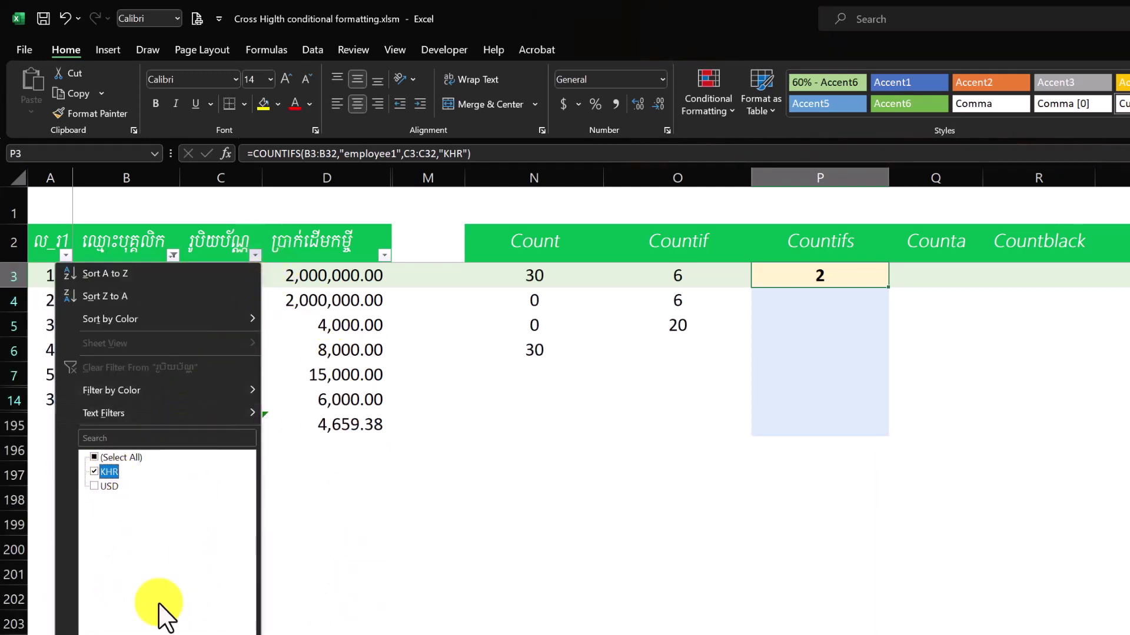
left_click(235, 632)
left_click_drag(189, 277, 195, 297)
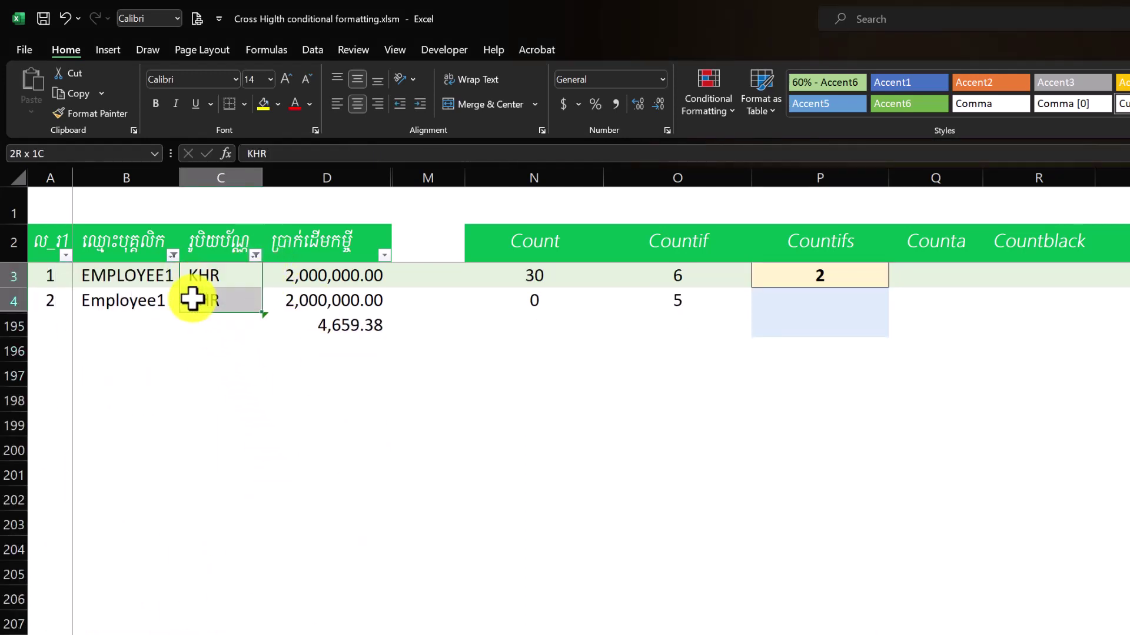
Clear the currency filter and then the name filter so all rows show
left_click(255, 254)
left_click(138, 369)
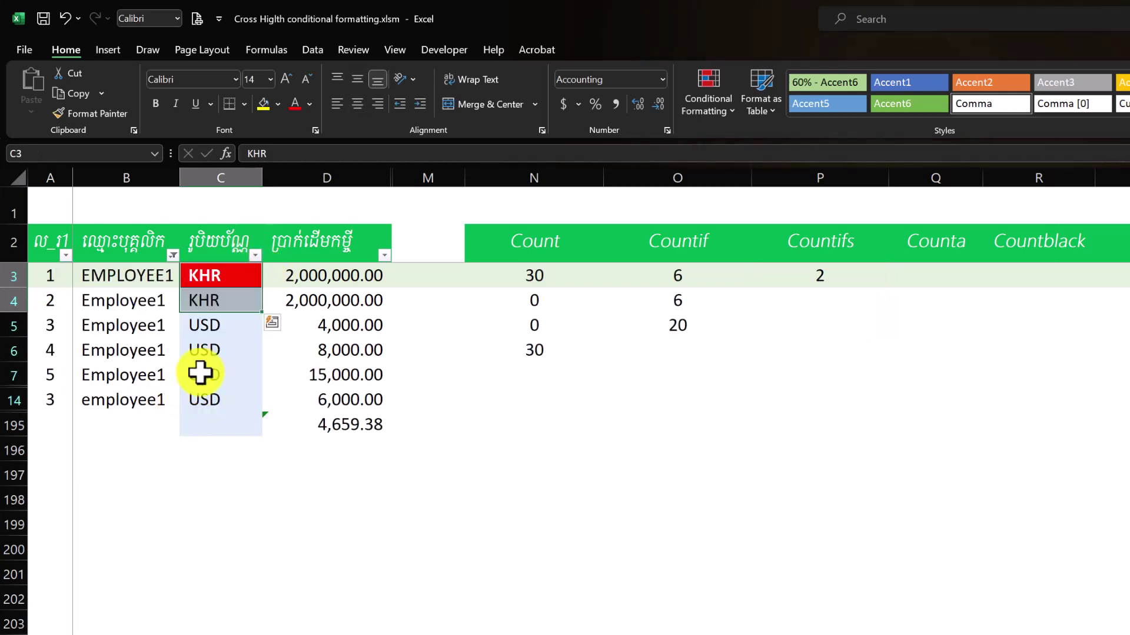
left_click(221, 305)
left_click(212, 280)
left_click(151, 300)
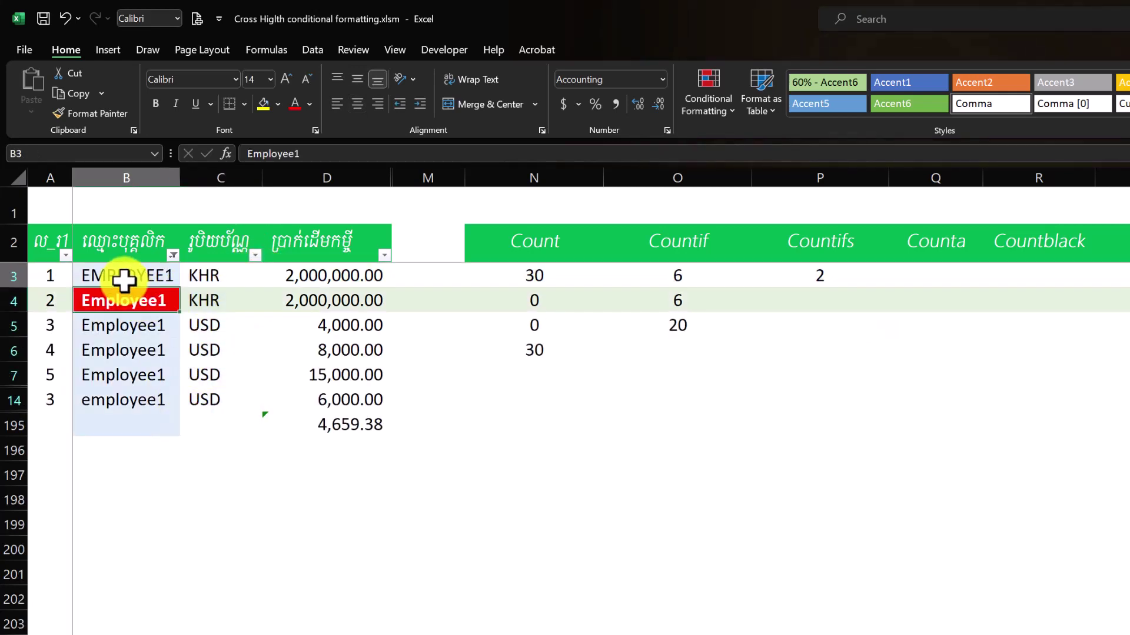
left_click(121, 282)
left_click(172, 255)
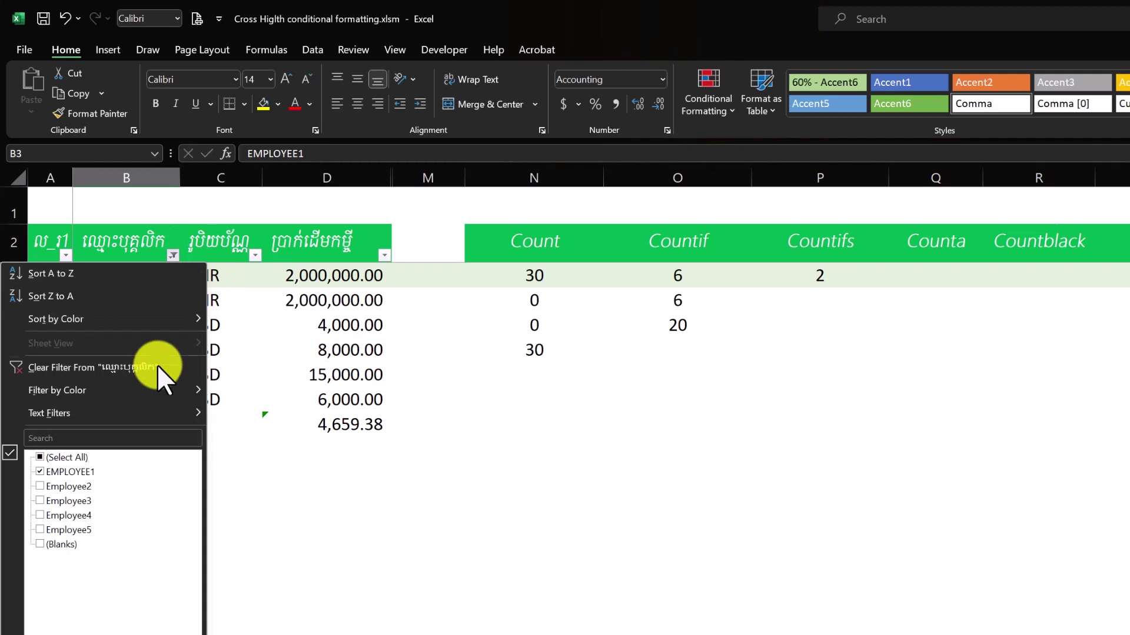
left_click(92, 368)
Change row 7's currency in C7 from USD to KHR
left_click(203, 278)
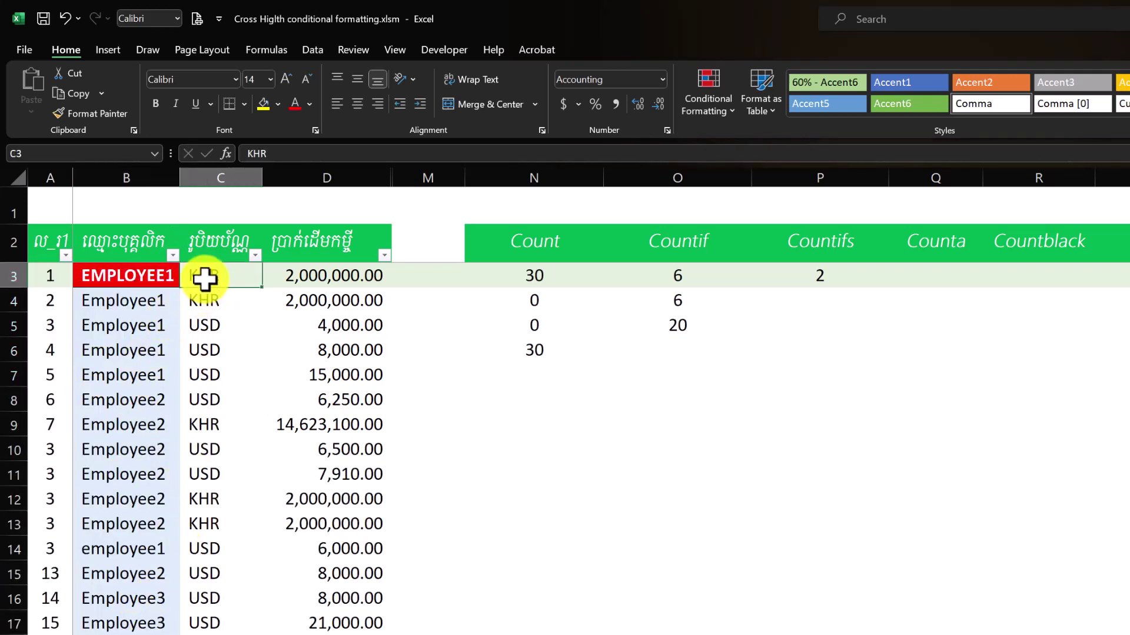
left_click(147, 301)
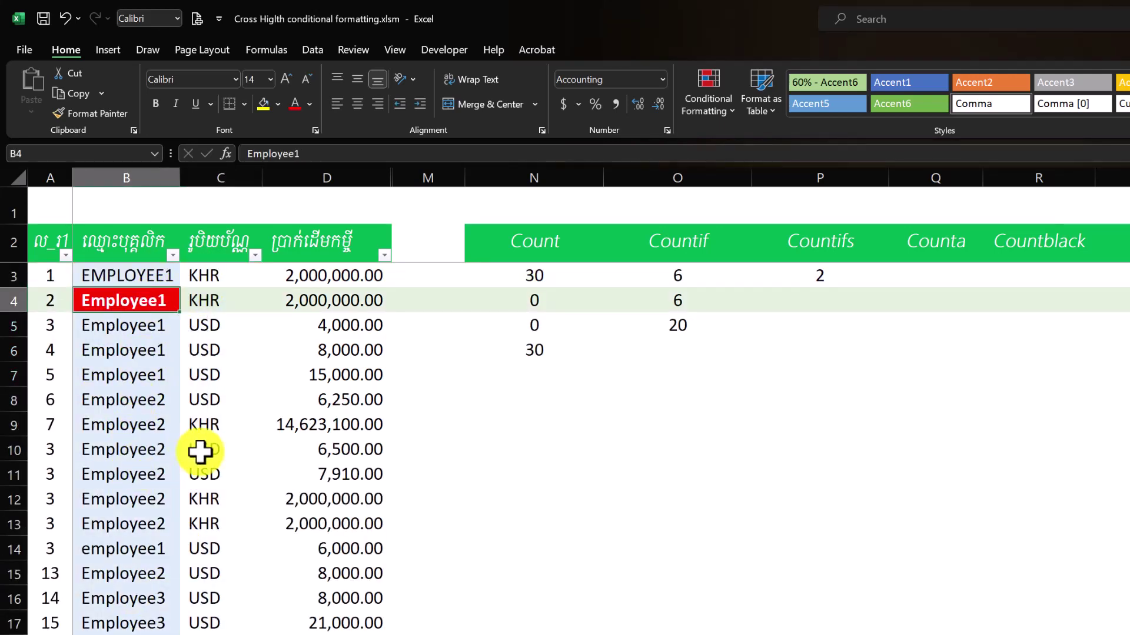
left_click(199, 451)
left_click(189, 377)
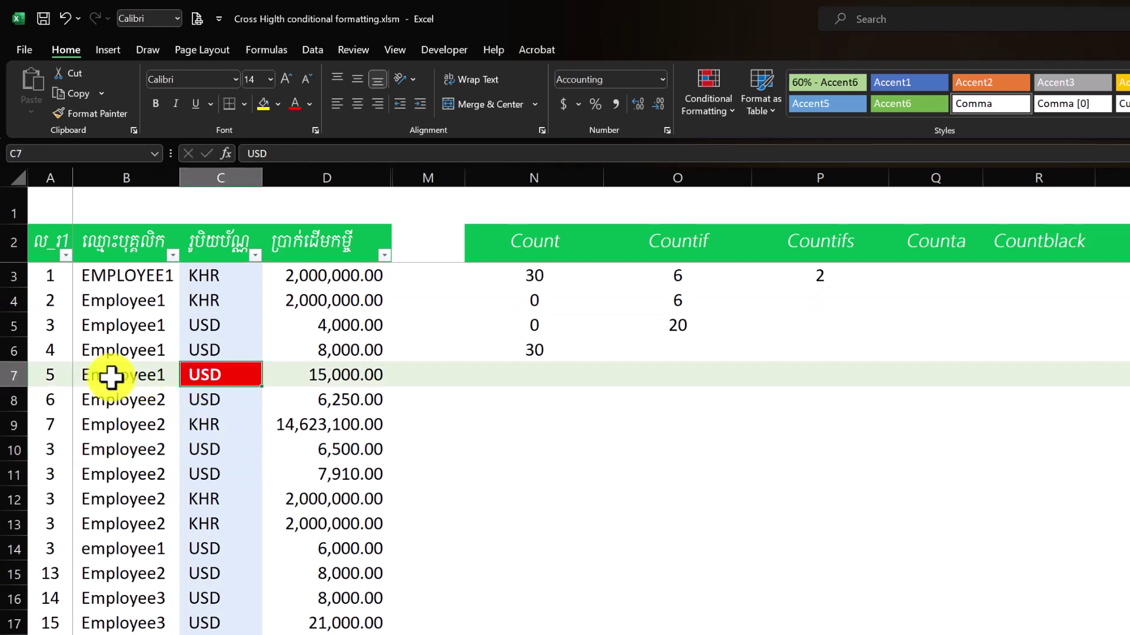
type("KHR")
key("Return")
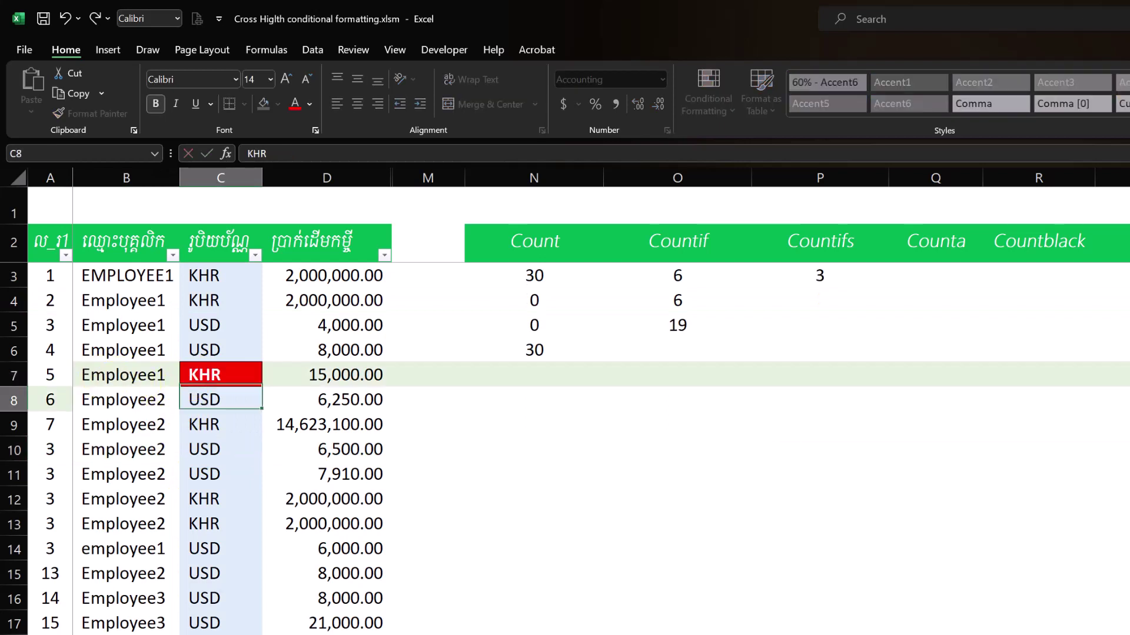
Verify P3's COUNTIFS now reads 3, then start and cancel a COUNTIFS formula in P4
left_click(819, 278)
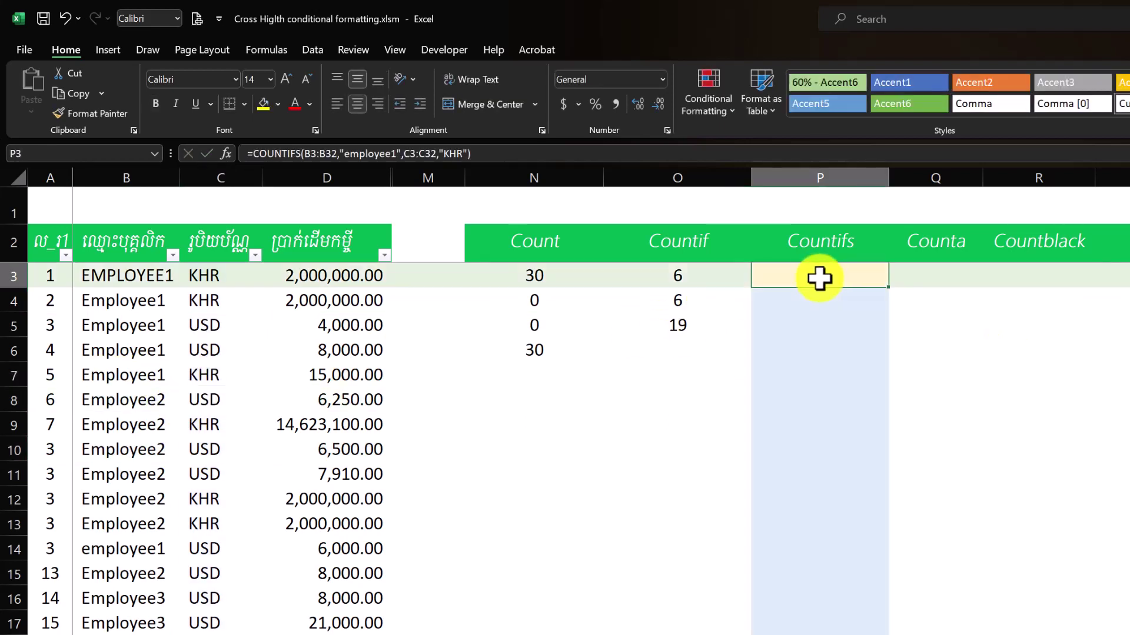
left_click(796, 305)
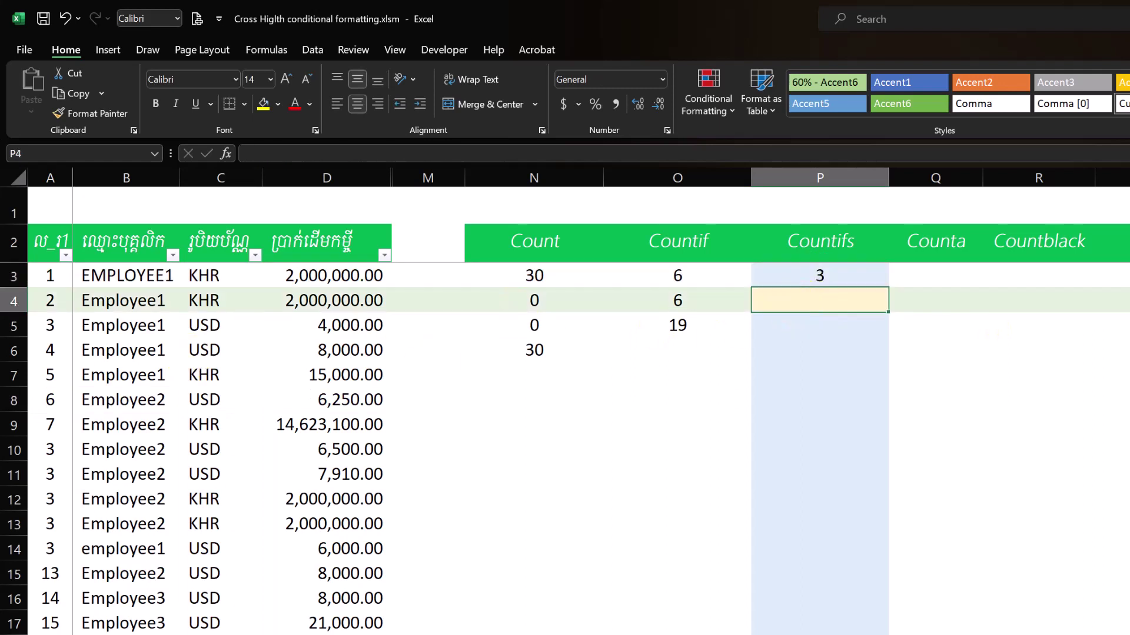
type("=cou")
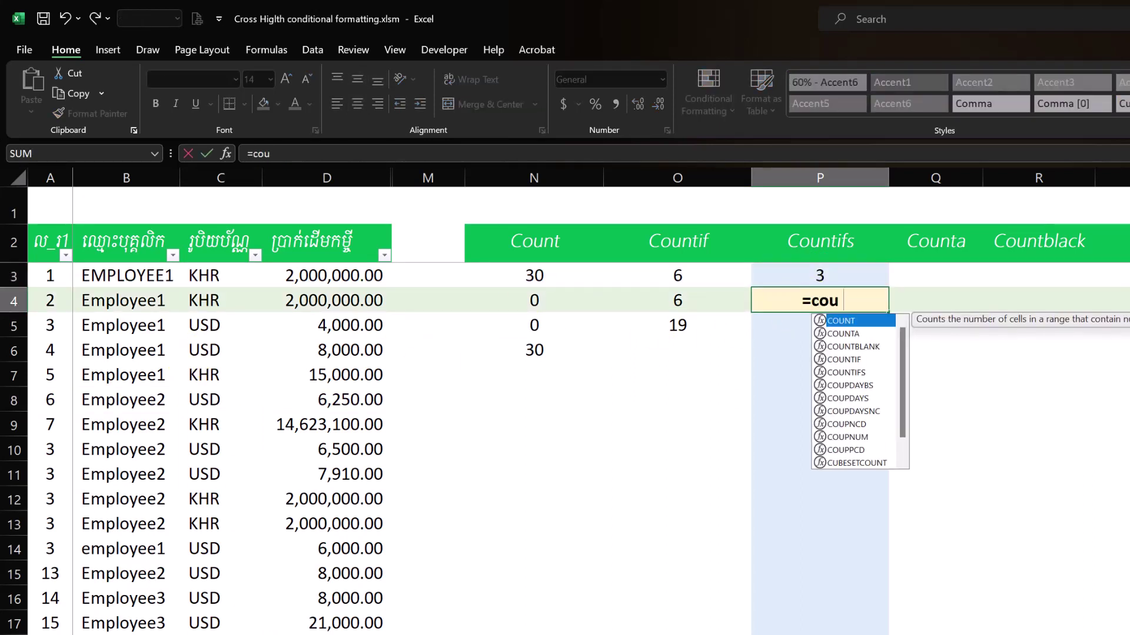
type("ntif")
key("Tab")
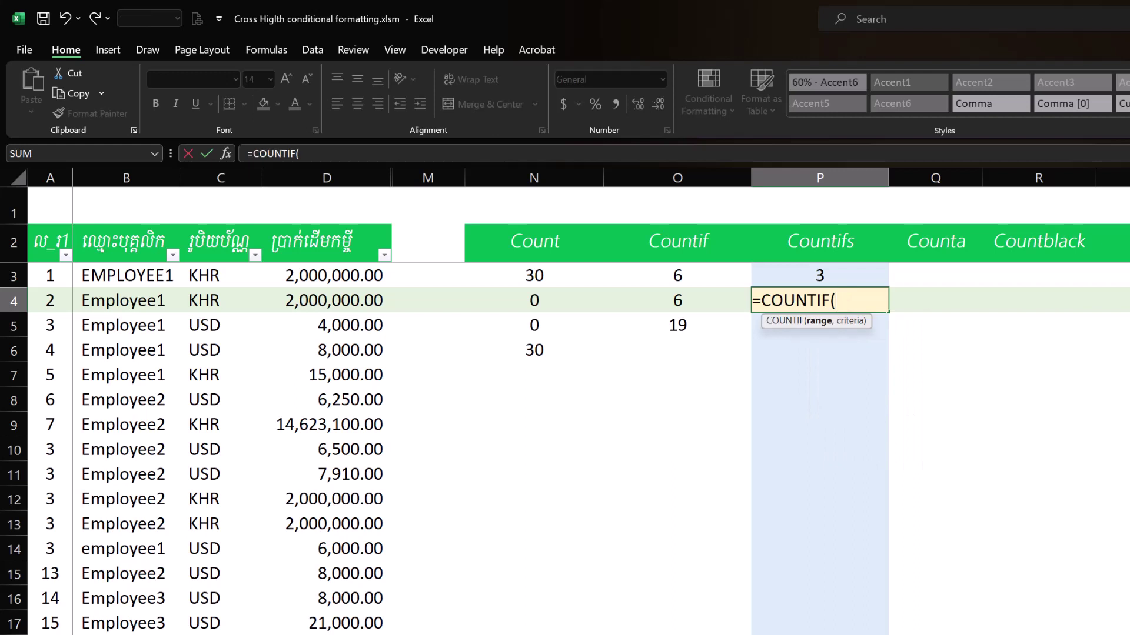
key("BackSpace")
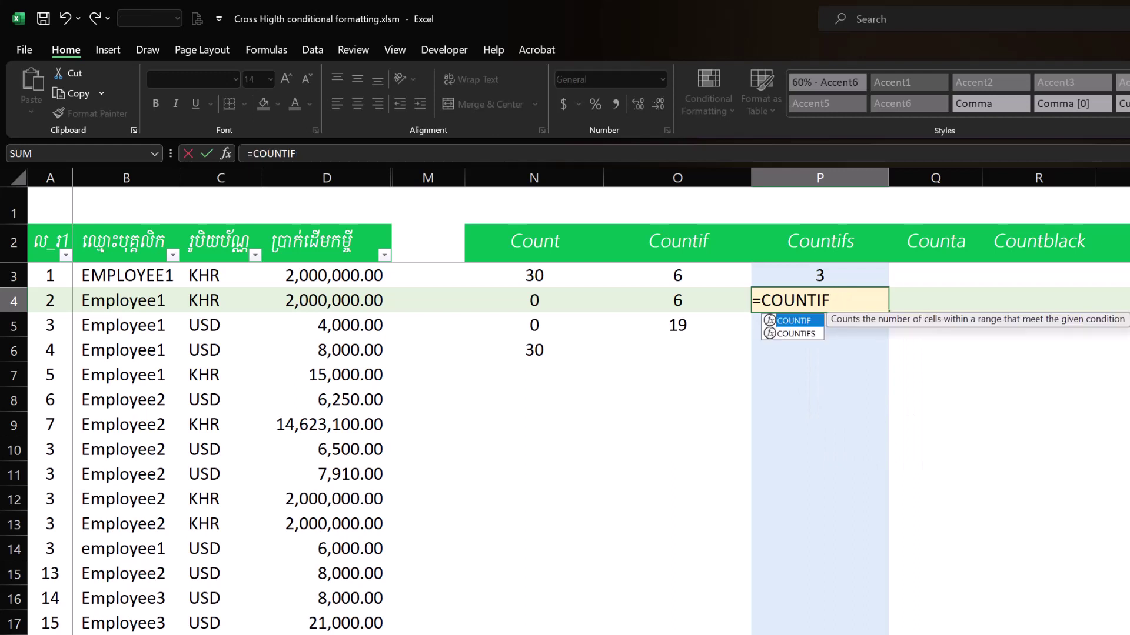
type("s")
key("Tab")
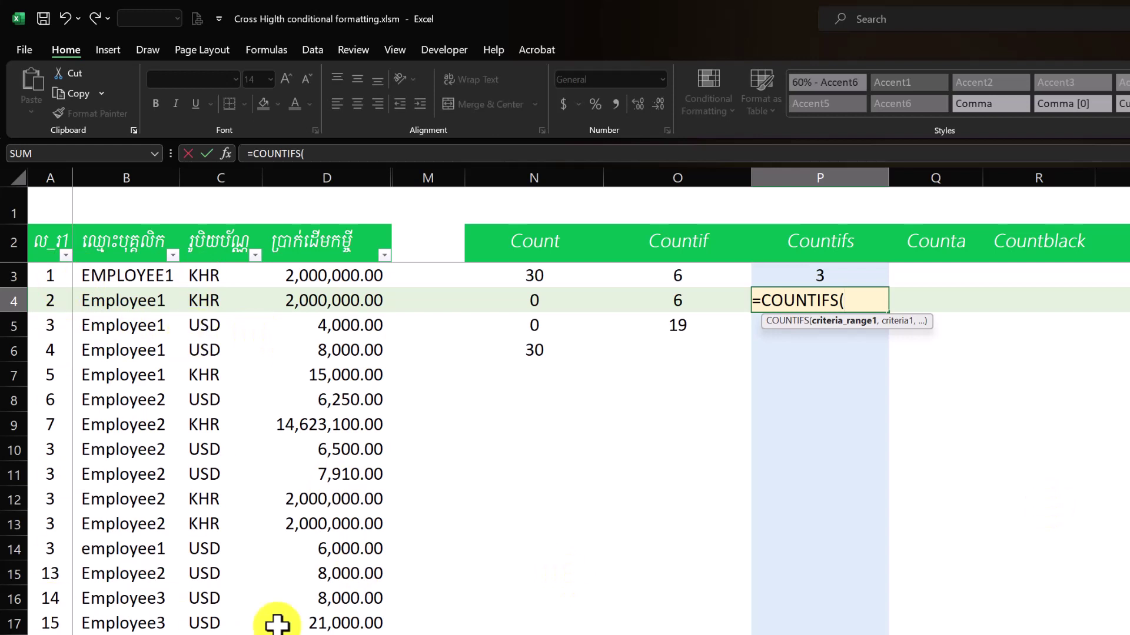
key("Escape")
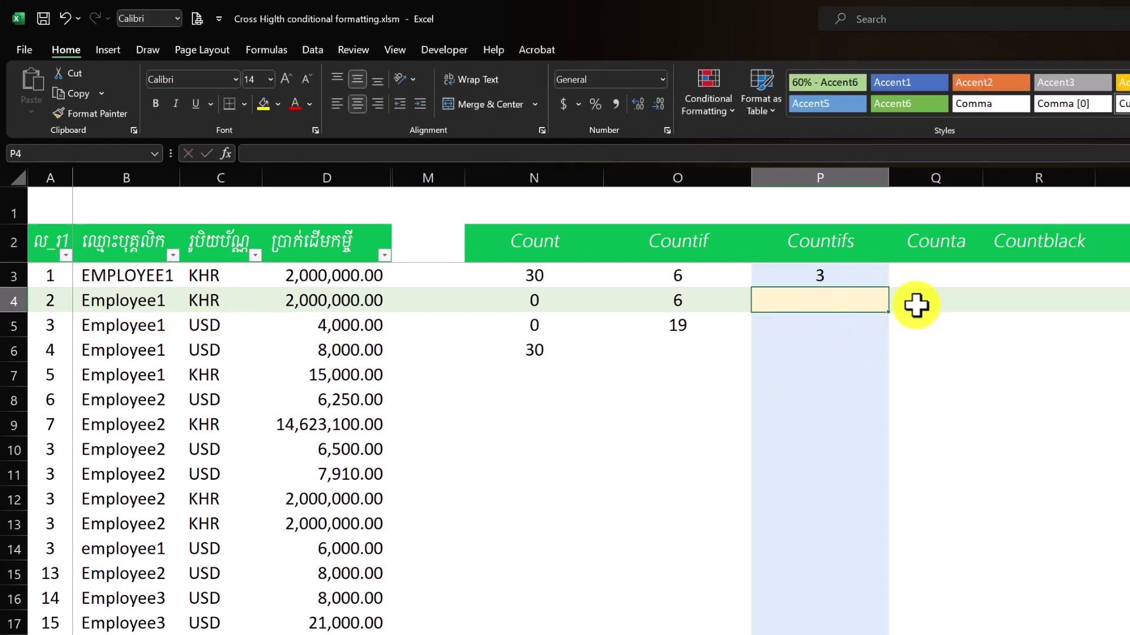
left_click(950, 278)
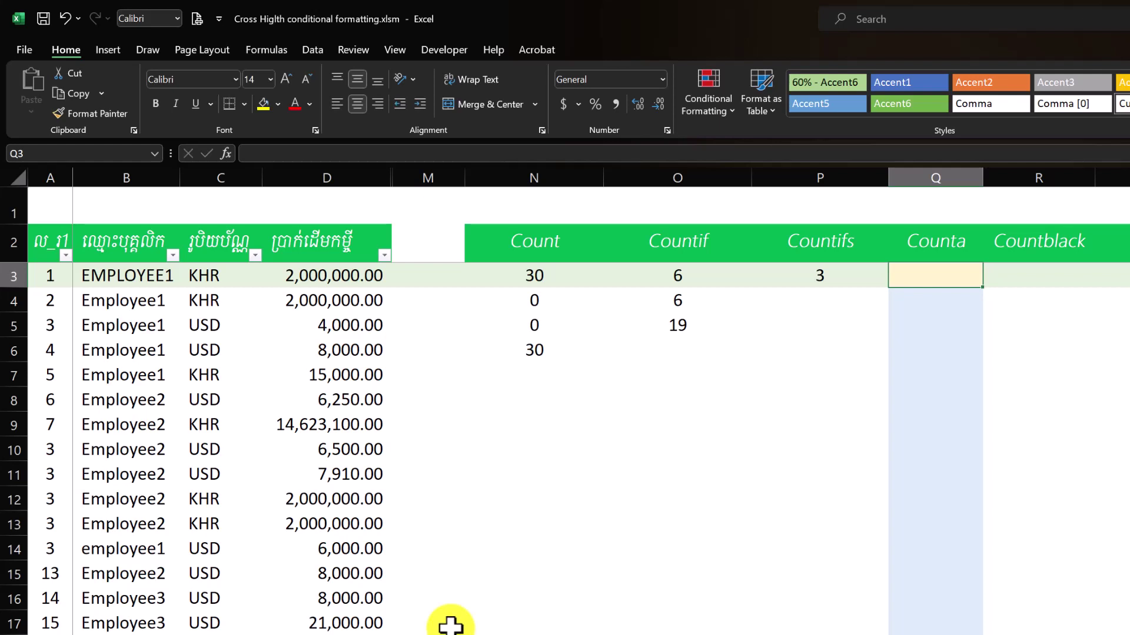
Enter =COUNTA(B3:B32) in Q3 to count the employee names, returning 30
type("=")
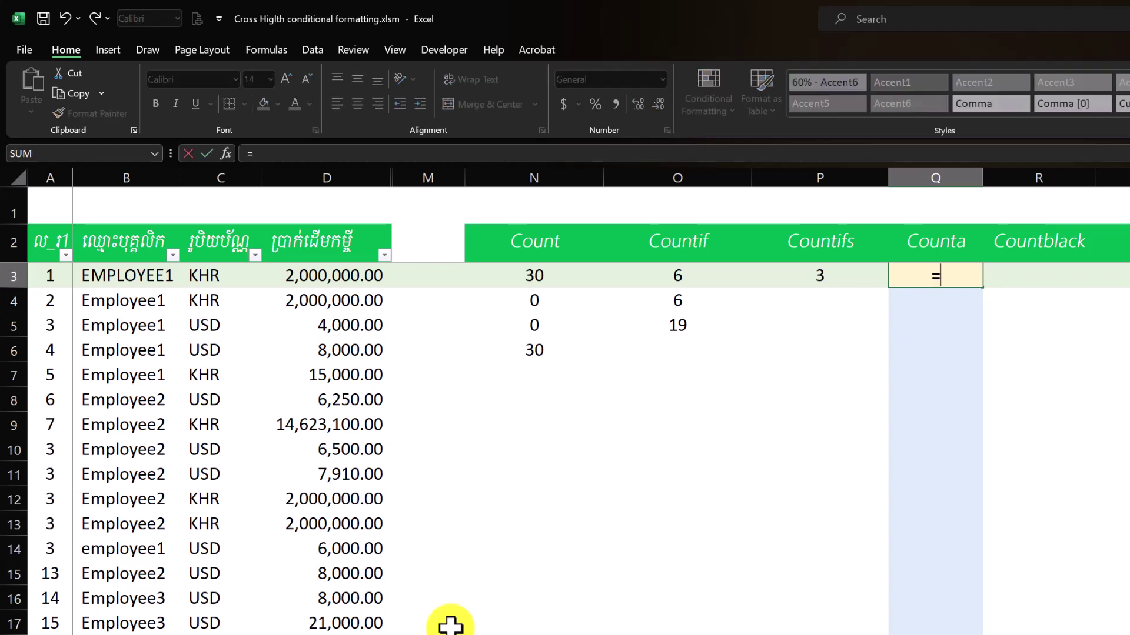
type("counta")
key("Tab")
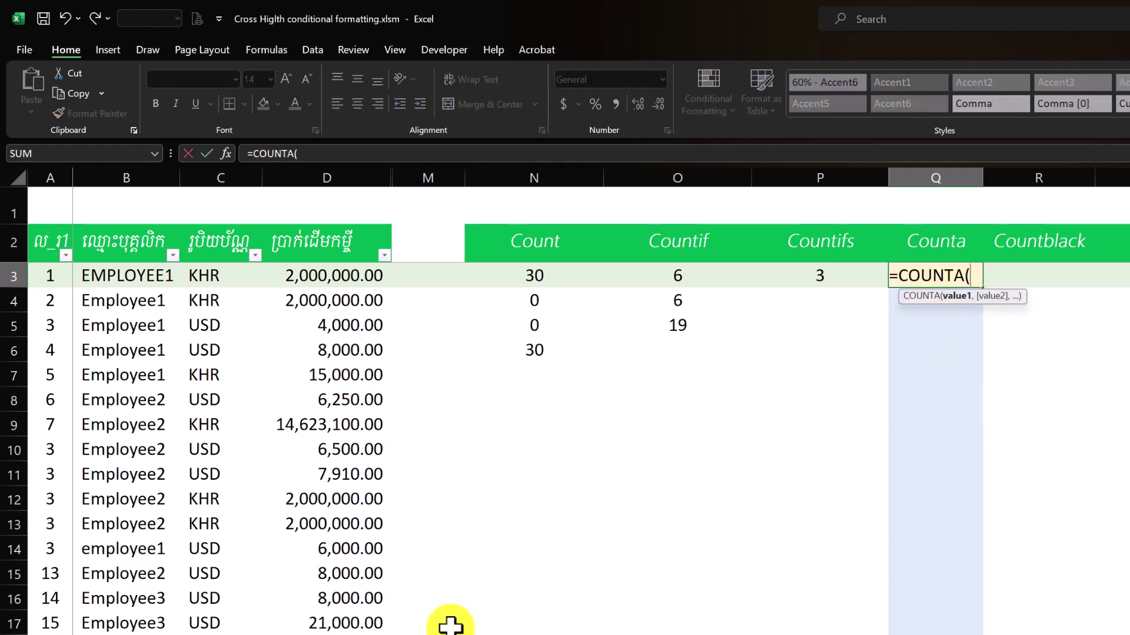
left_click_drag(126, 275, 126, 634)
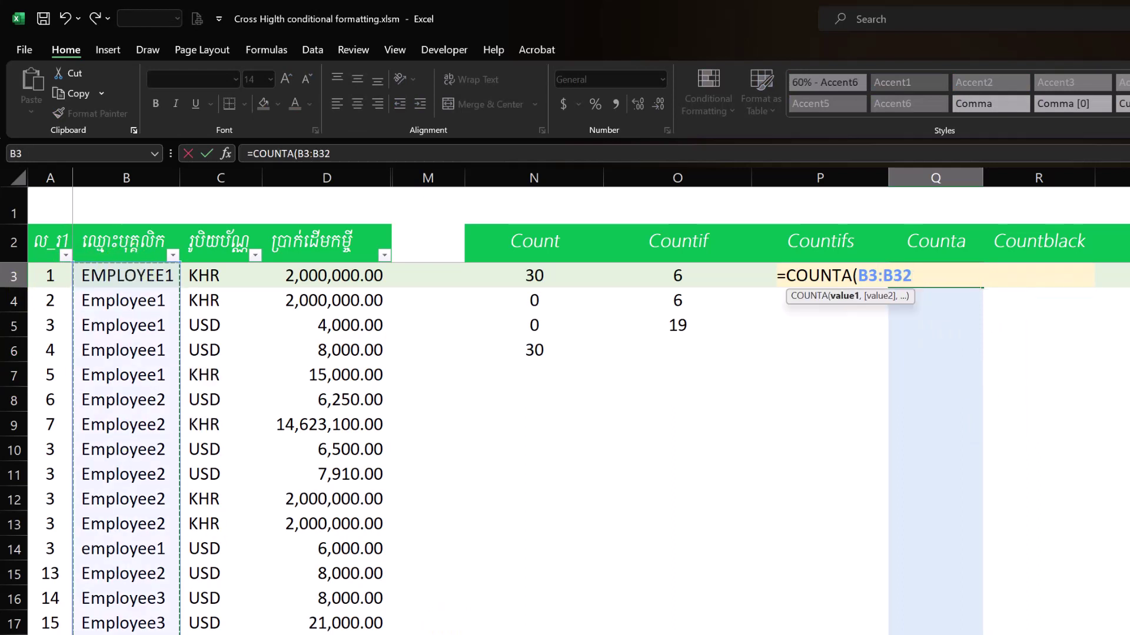
type(")")
key("Return")
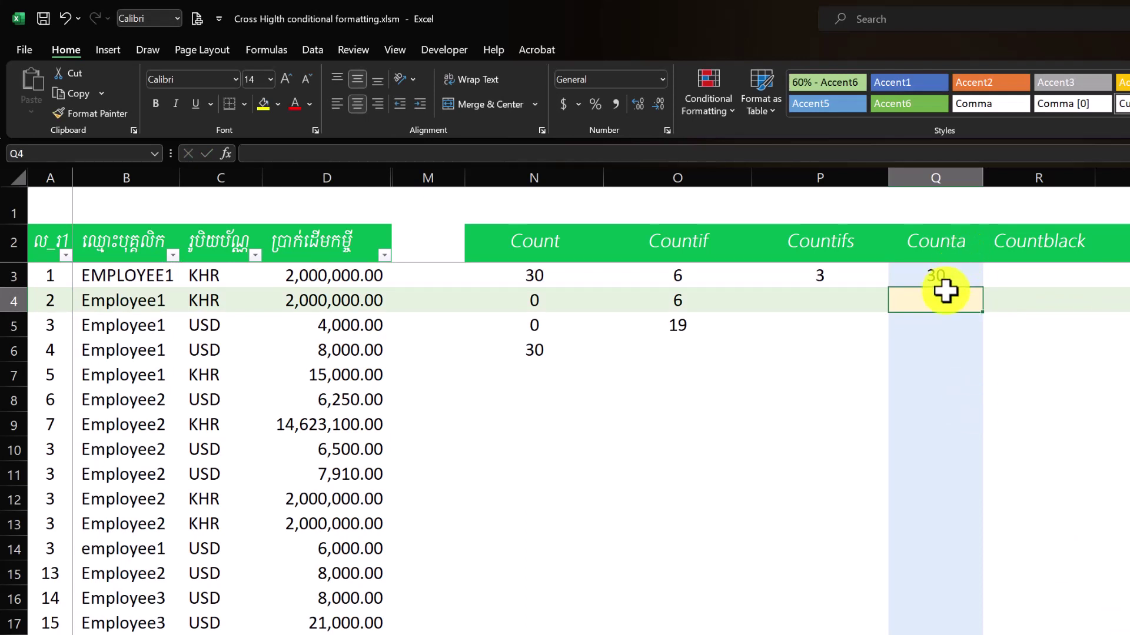
Clear the names in B7 to B9 and inspect the Counta result
left_click_drag(119, 376, 116, 425)
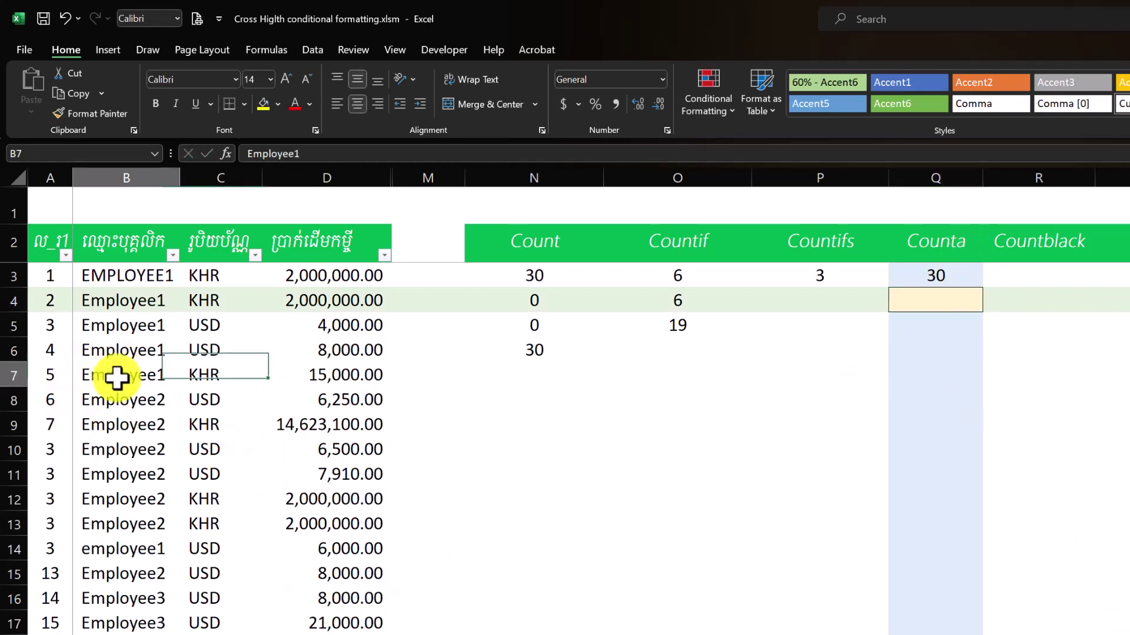
key("Delete")
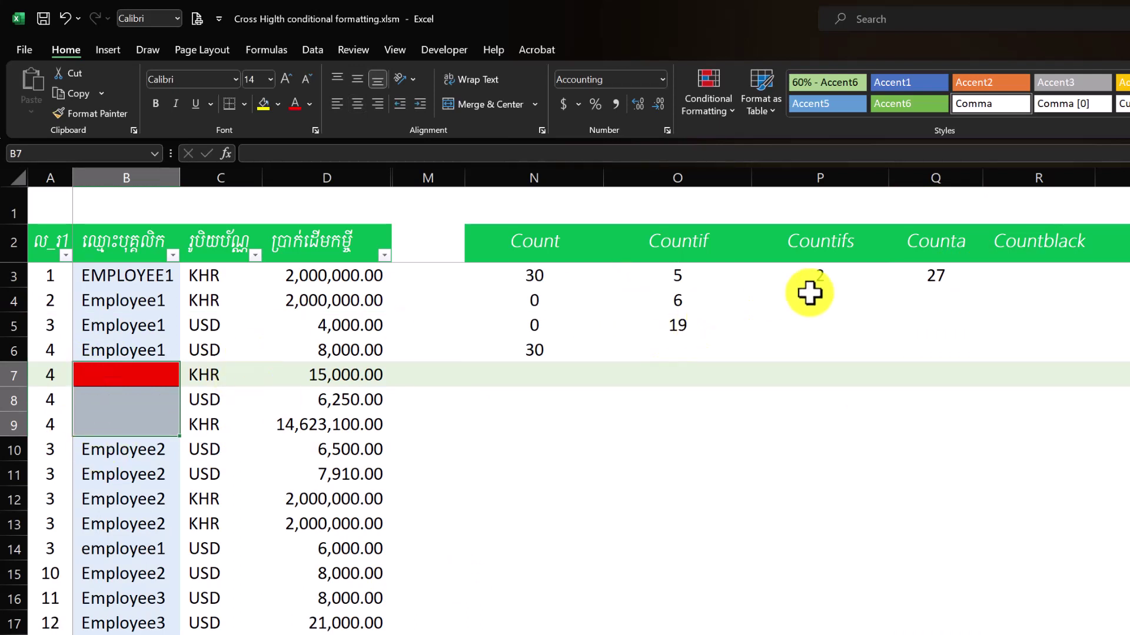
left_click(944, 277)
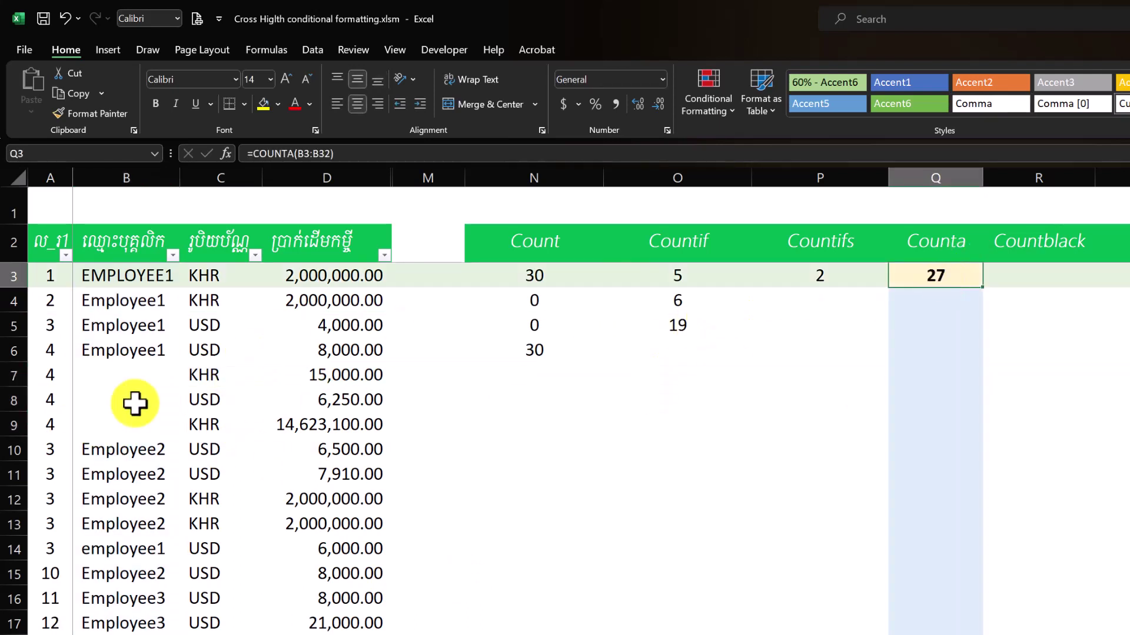
Enter 1 in the blank cell B9, raising Counta from 27 to 28
left_click_drag(94, 371, 111, 423)
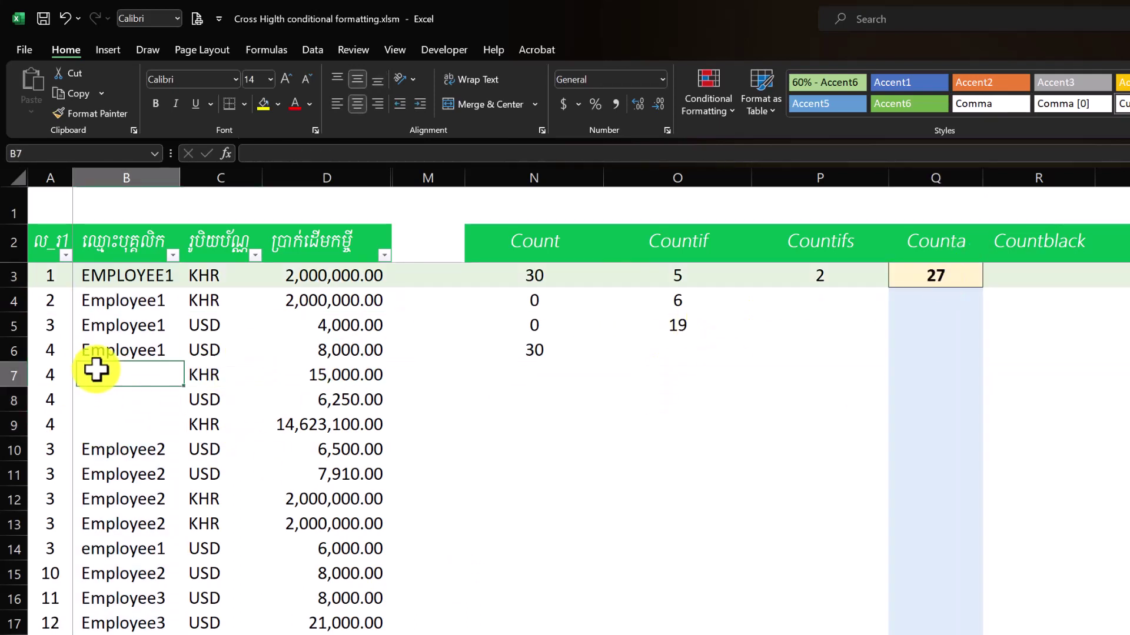
left_click(112, 423)
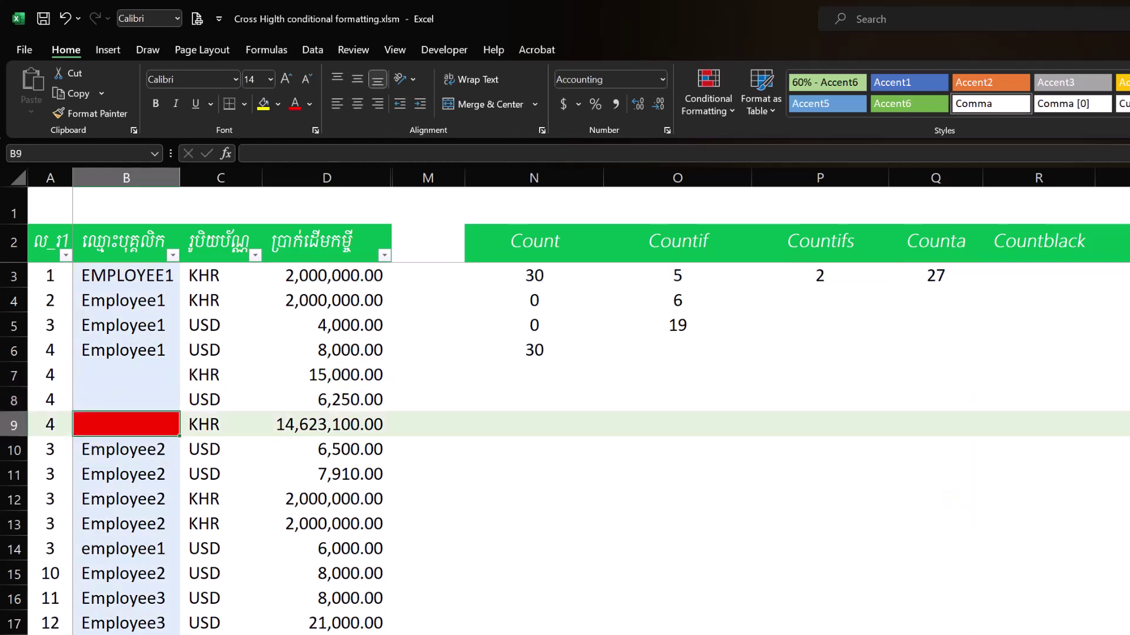
type("1")
key("Return")
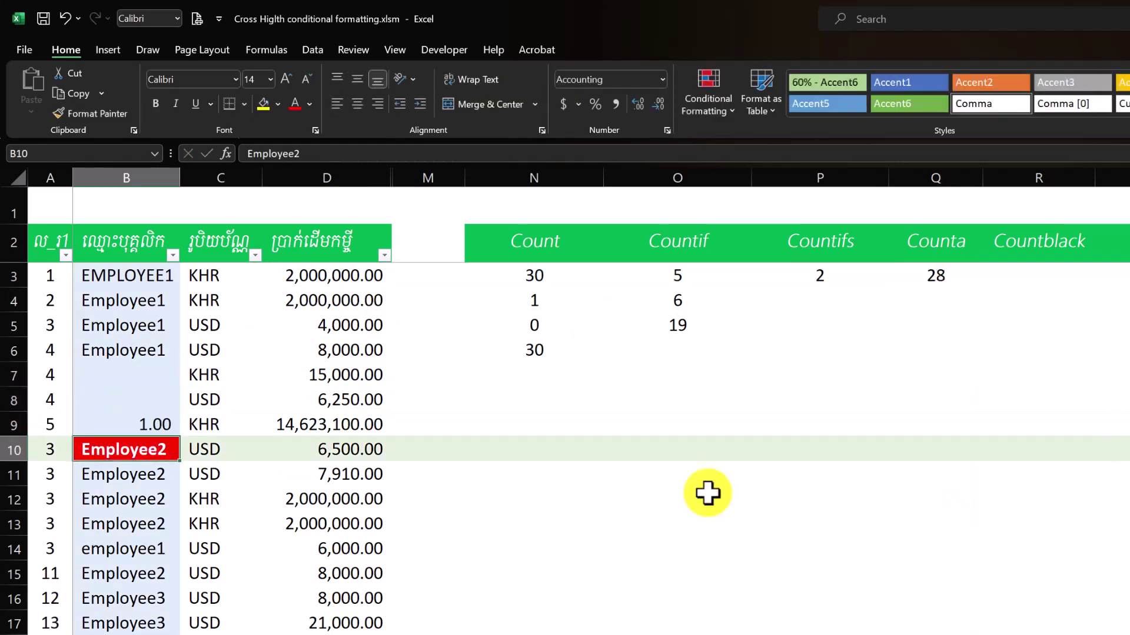
left_click(935, 281)
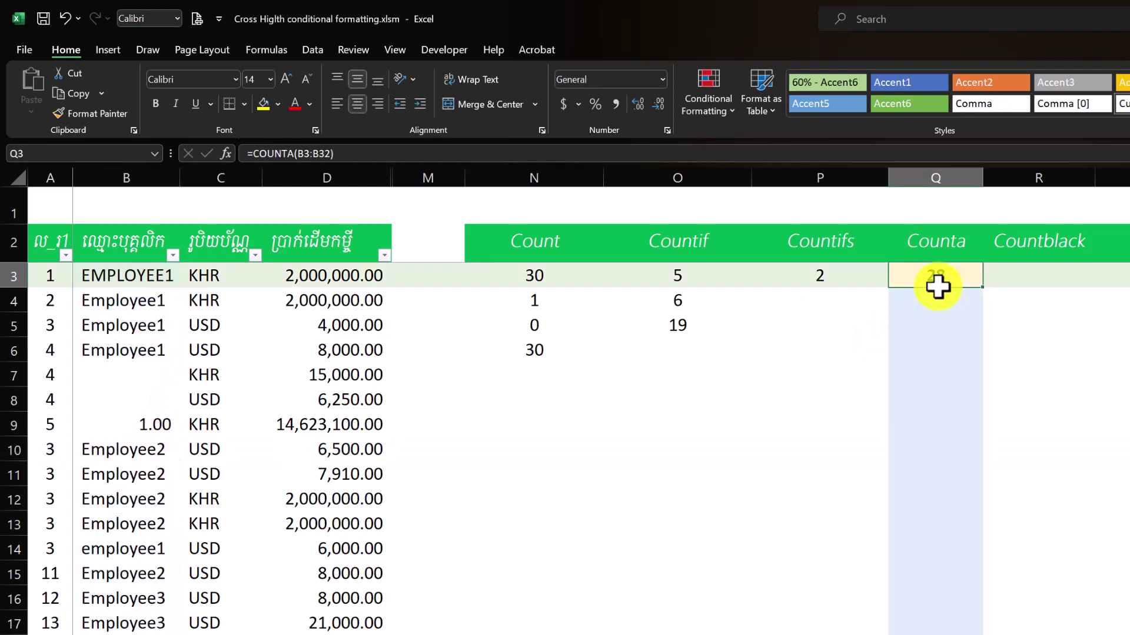
left_click(951, 241)
left_click(939, 276)
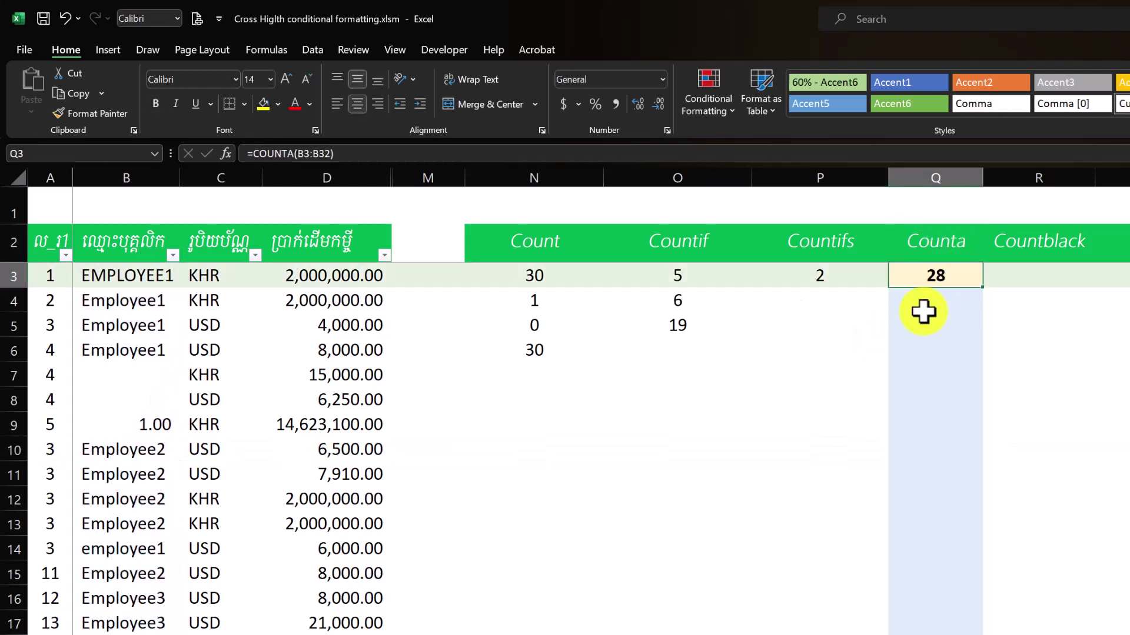
left_click(149, 425)
left_click(133, 468)
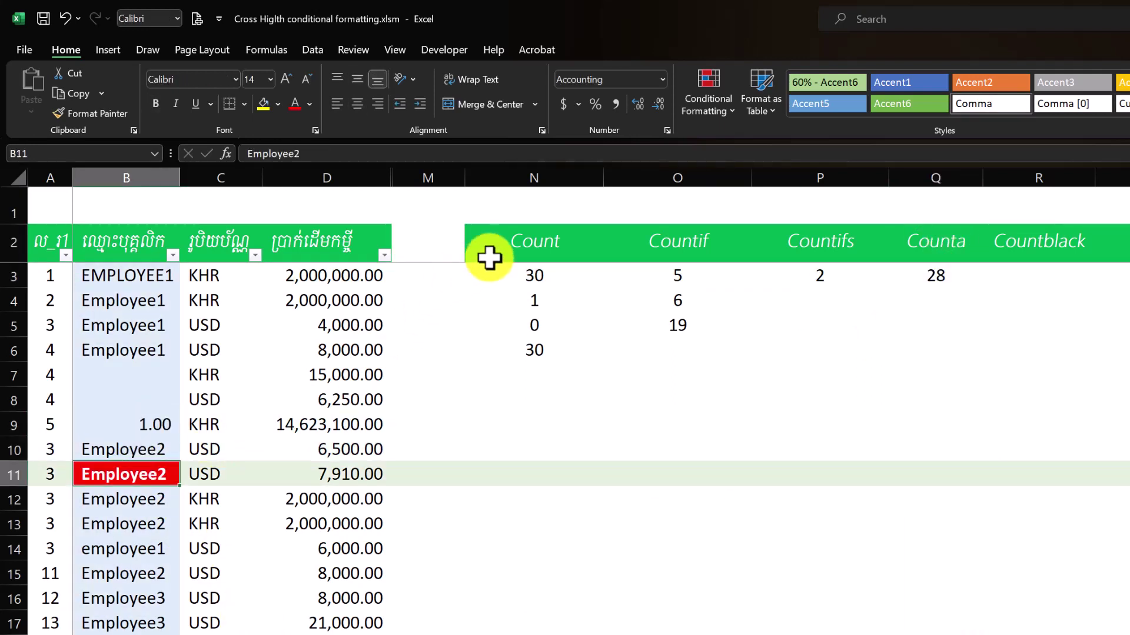
left_click(510, 241)
left_click(534, 281)
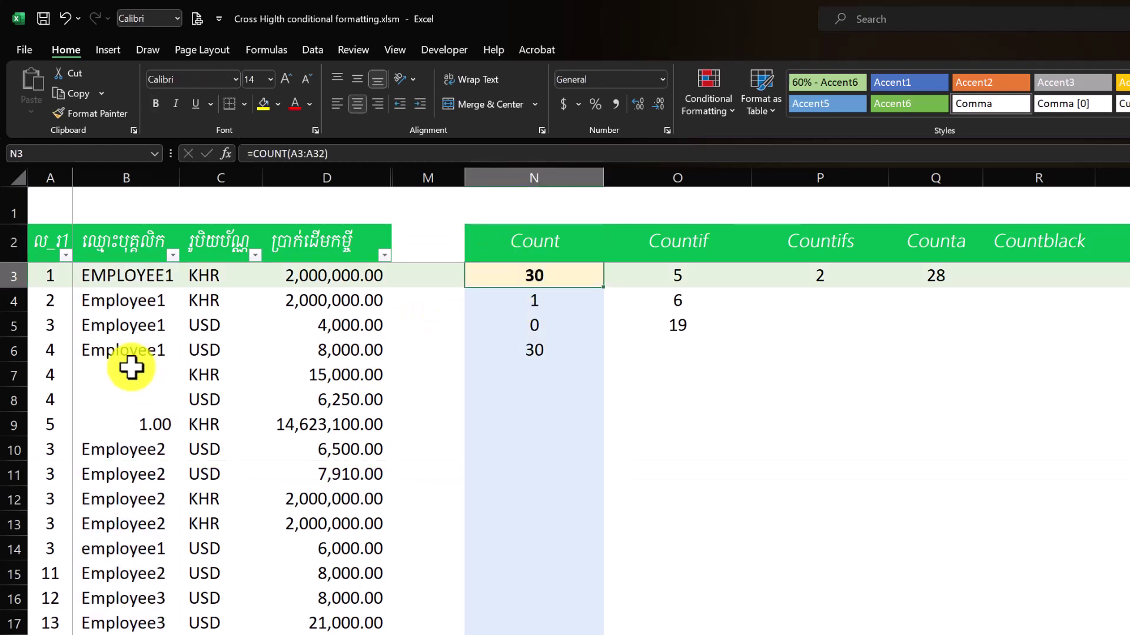
left_click(673, 282)
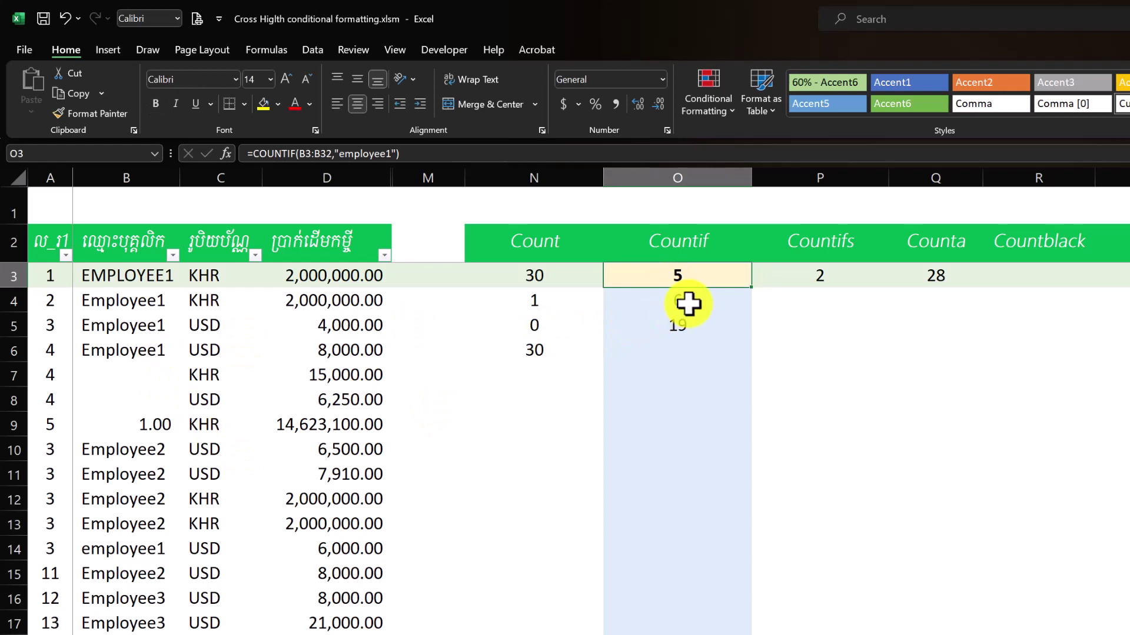
left_click(850, 278)
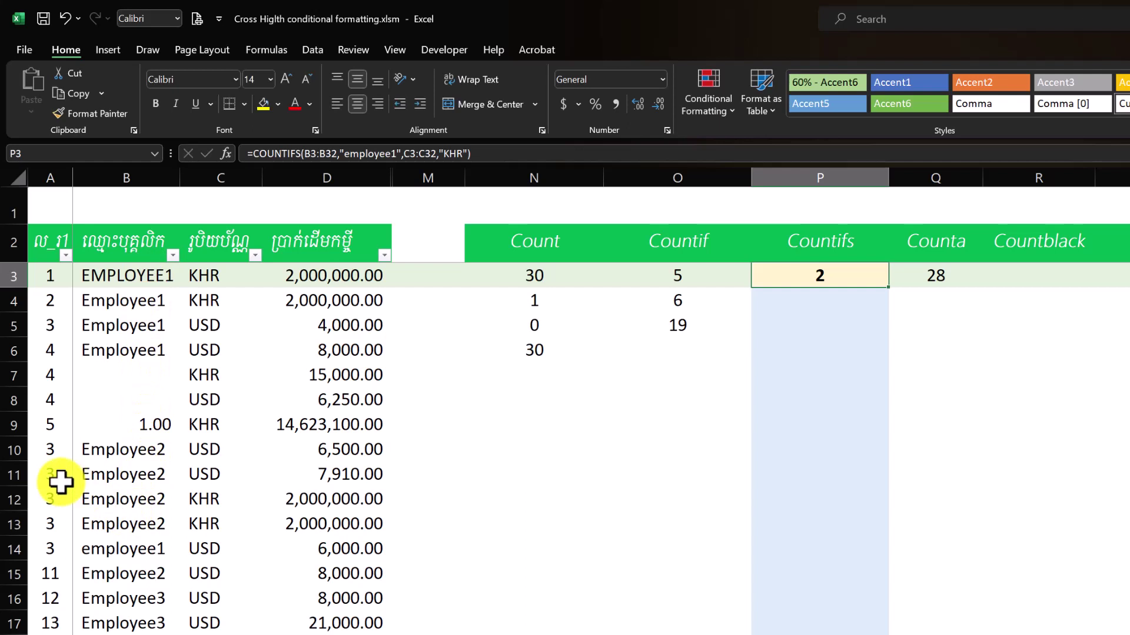
left_click(967, 275)
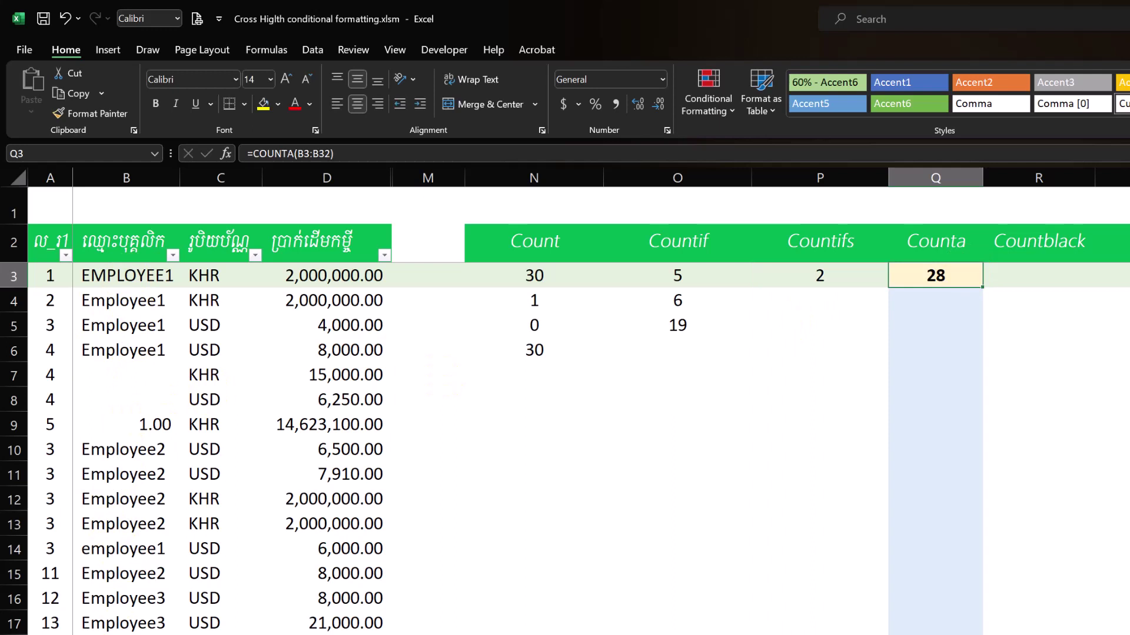
left_click(1018, 278)
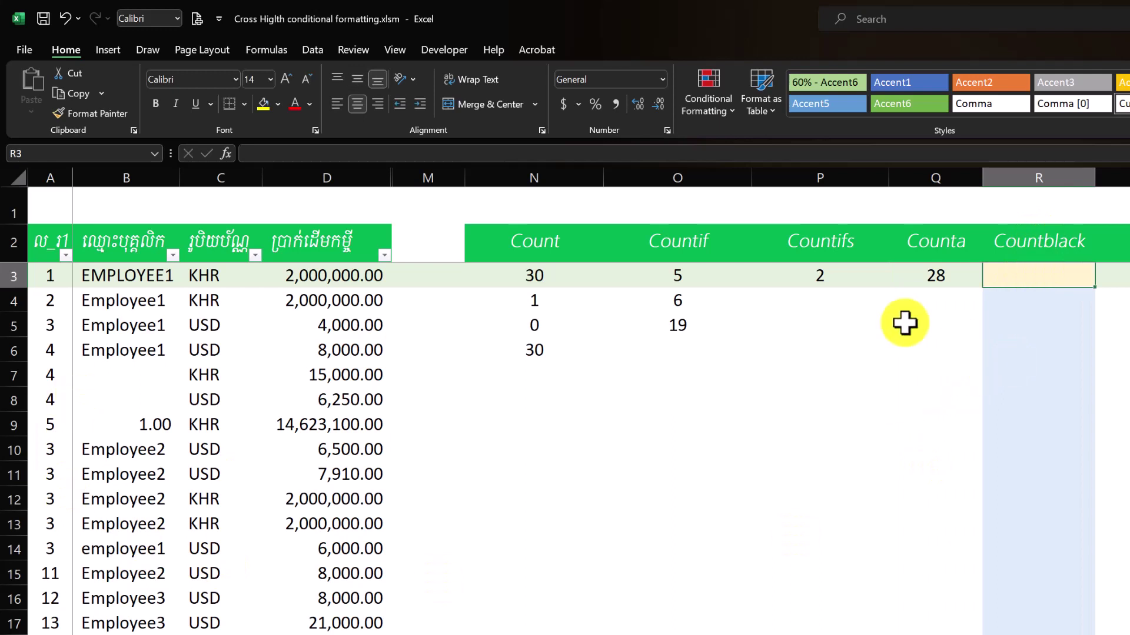
Enter =COUNTBLANK(B3:B32) in R3 under the Countblank heading
left_click(133, 369)
left_click(131, 402)
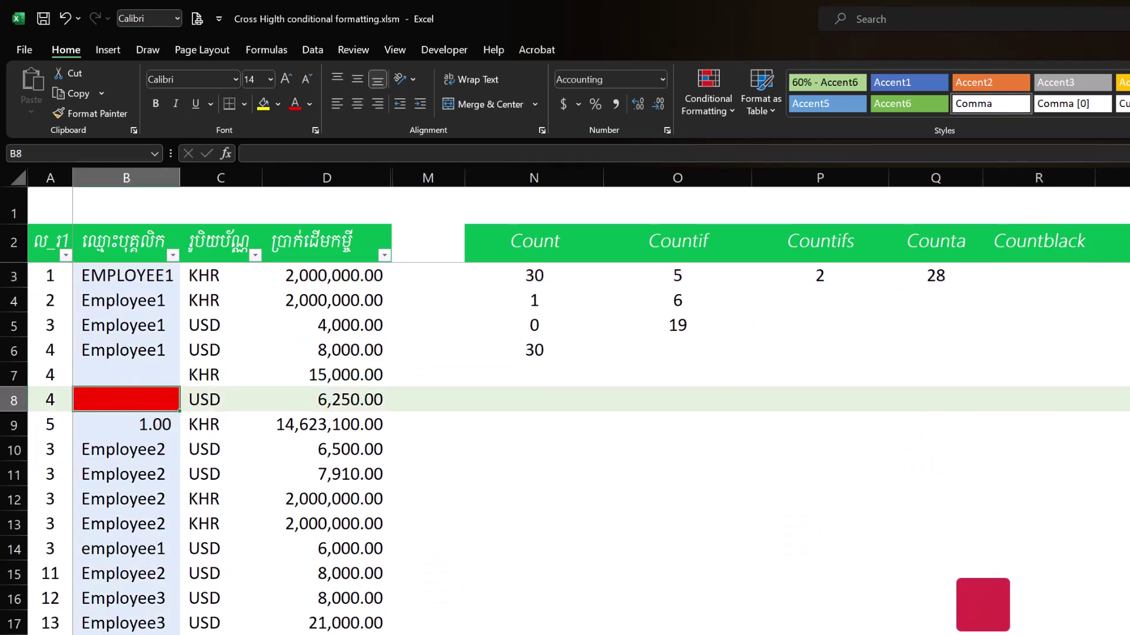
left_click(1042, 259)
left_click(1042, 275)
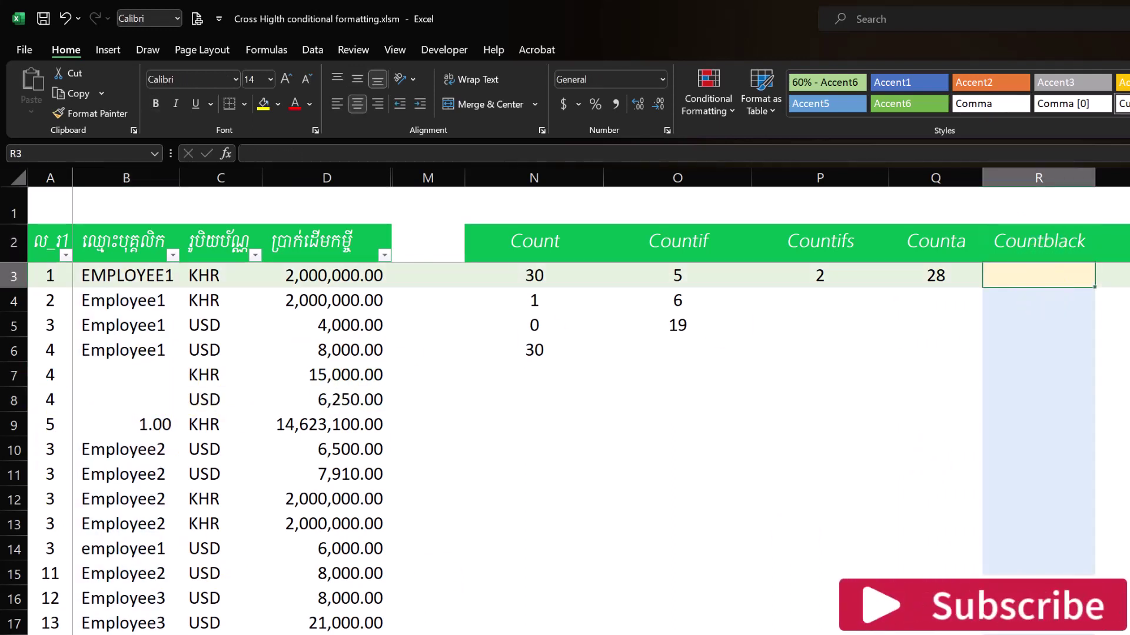
type("=coun")
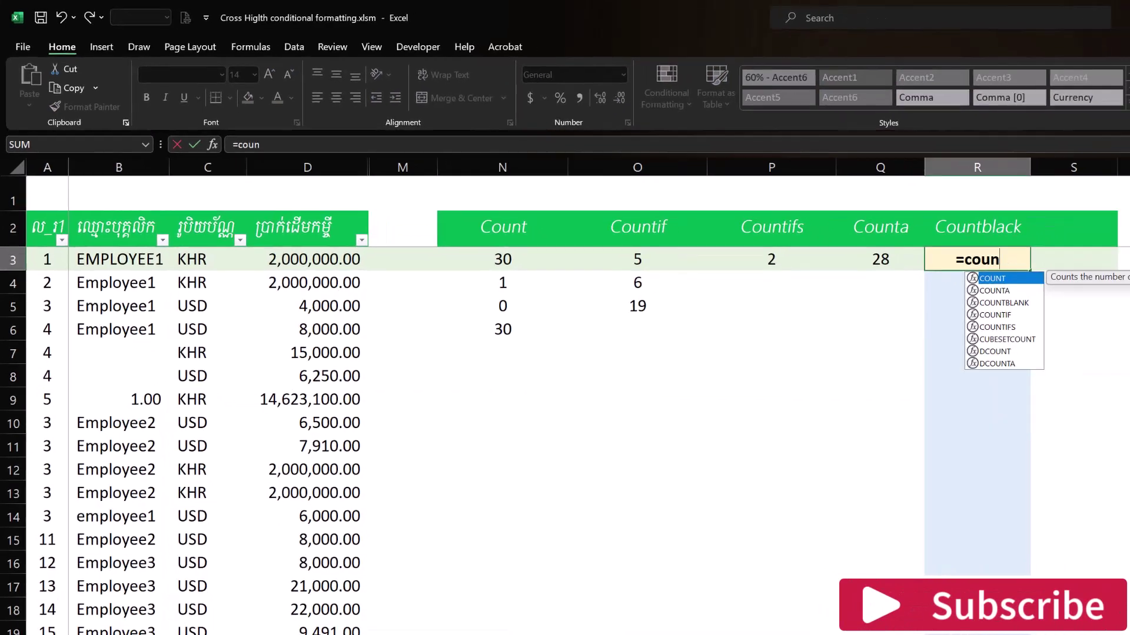
type("tbl")
key("Tab")
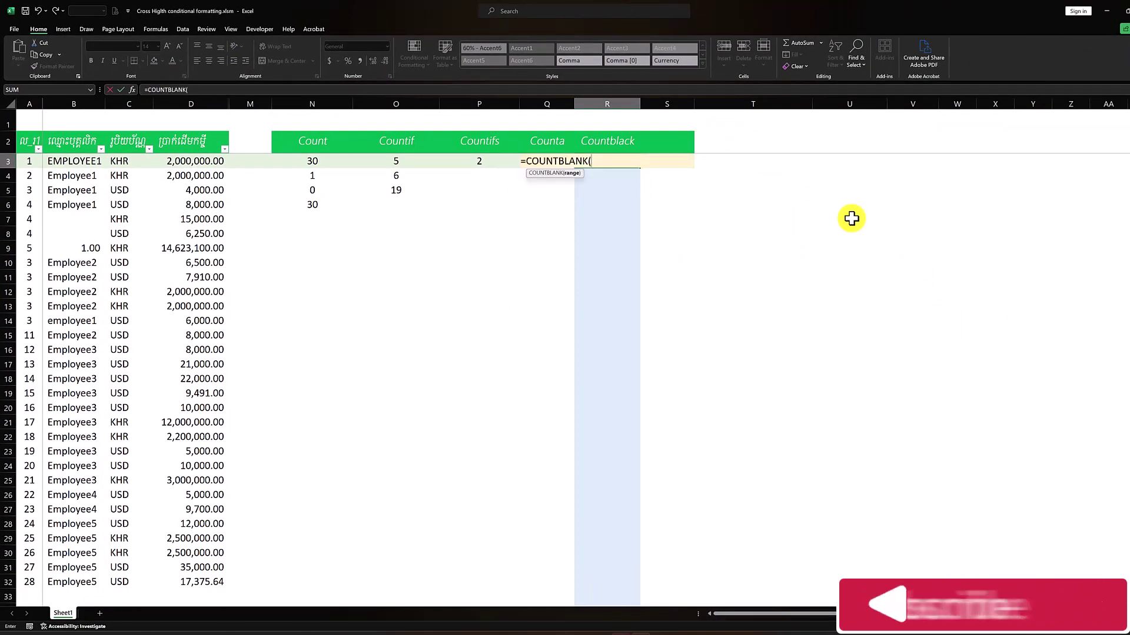
left_click(77, 162)
left_click_drag(77, 162, 58, 586)
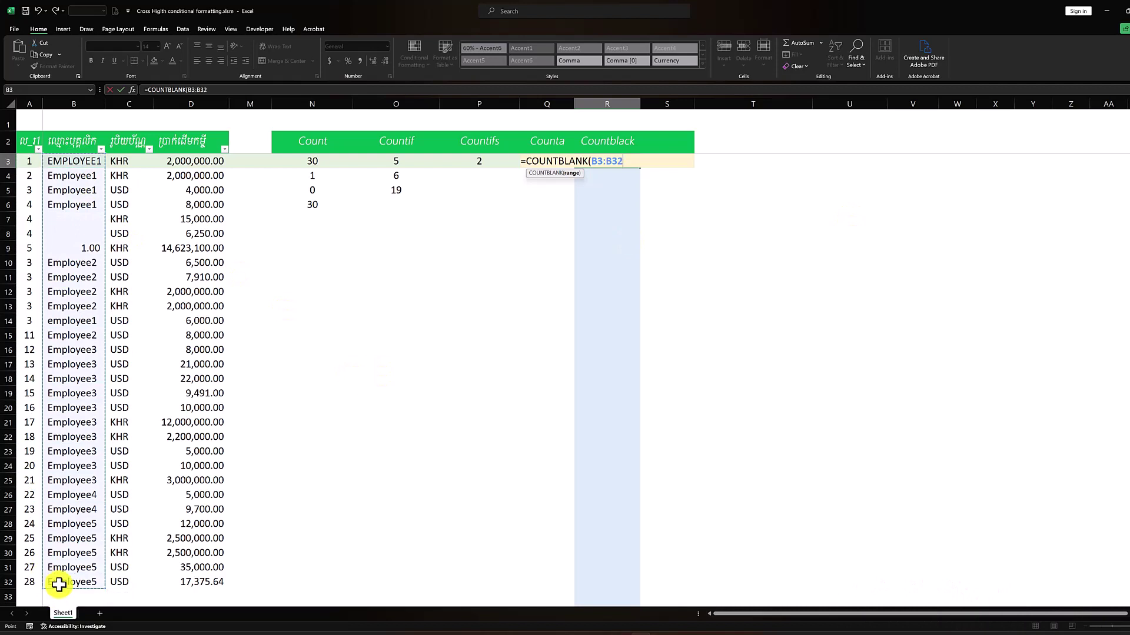
type(")")
key("Return")
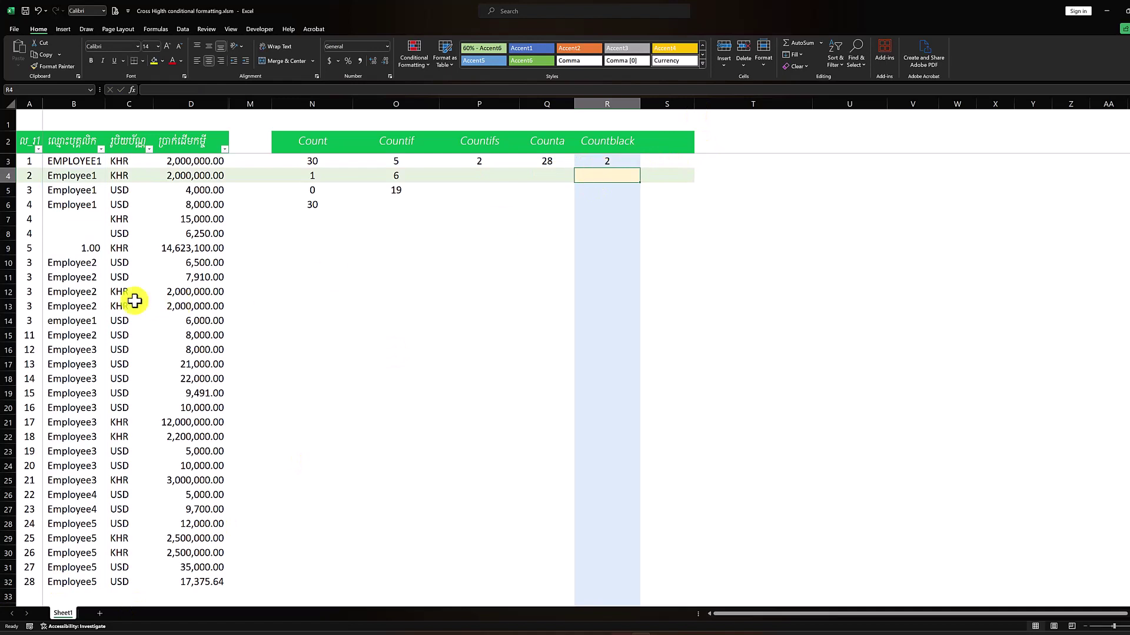
Clear the names in B16:B19, then compare Countblank (6) and Counta (24)
left_click(71, 218)
left_click(77, 393)
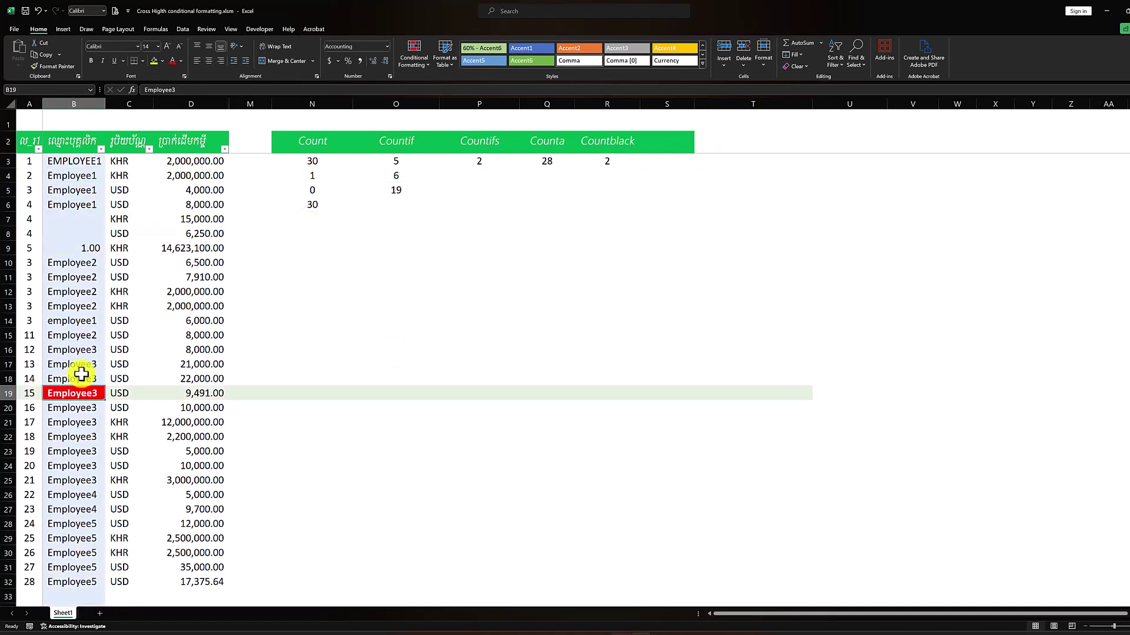
left_click_drag(81, 353, 75, 388)
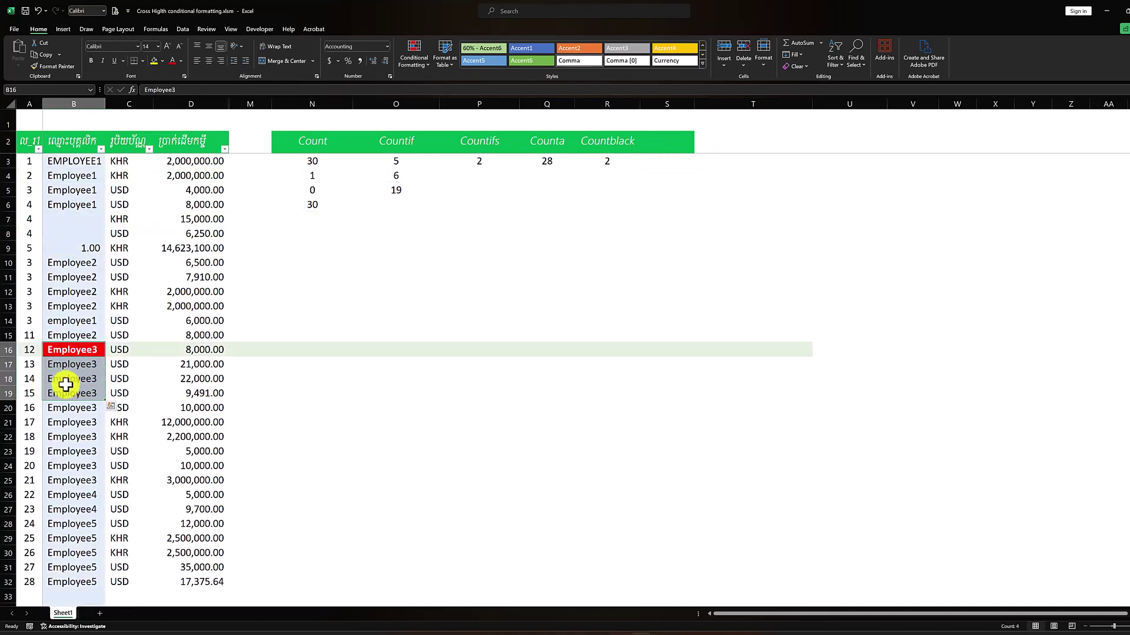
key("Delete")
left_click(523, 220)
left_click(607, 166)
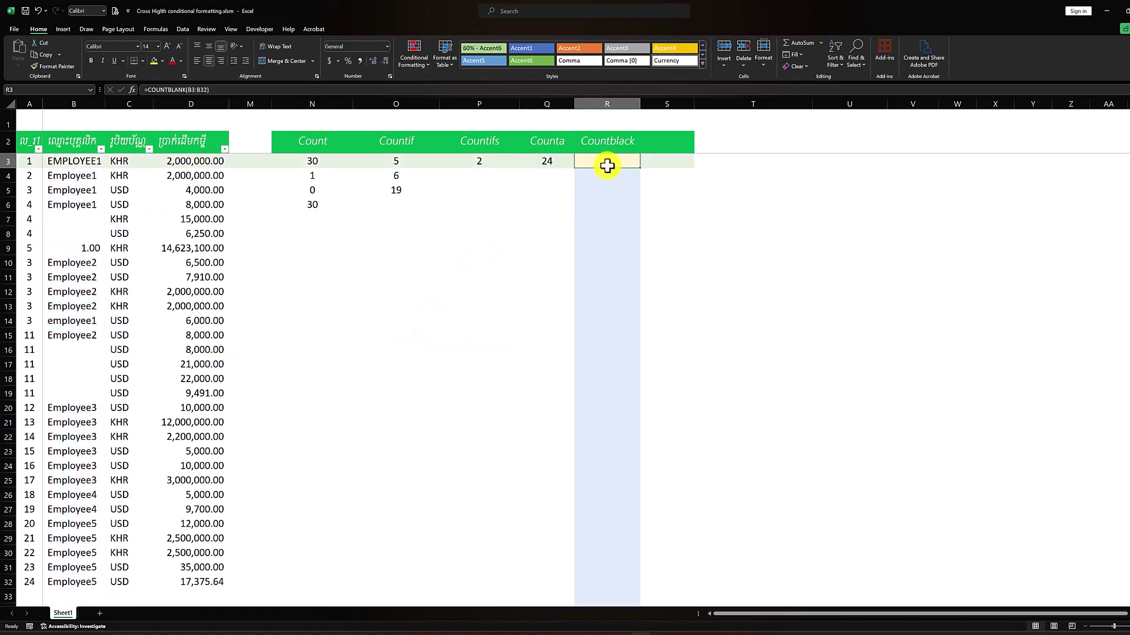
left_click(555, 161)
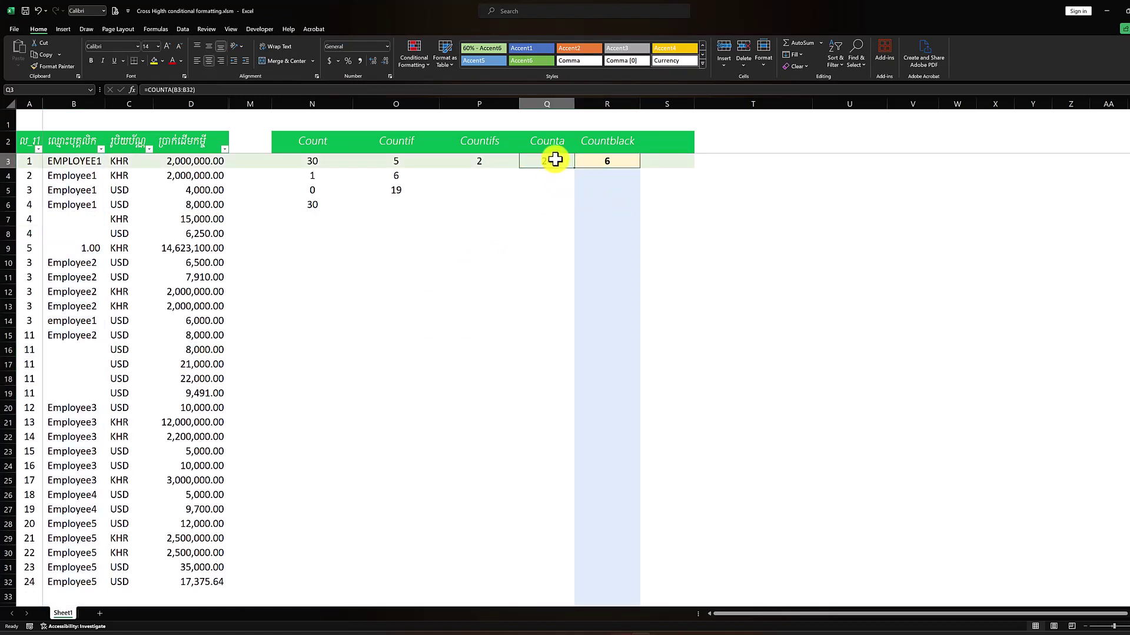
left_click(615, 163)
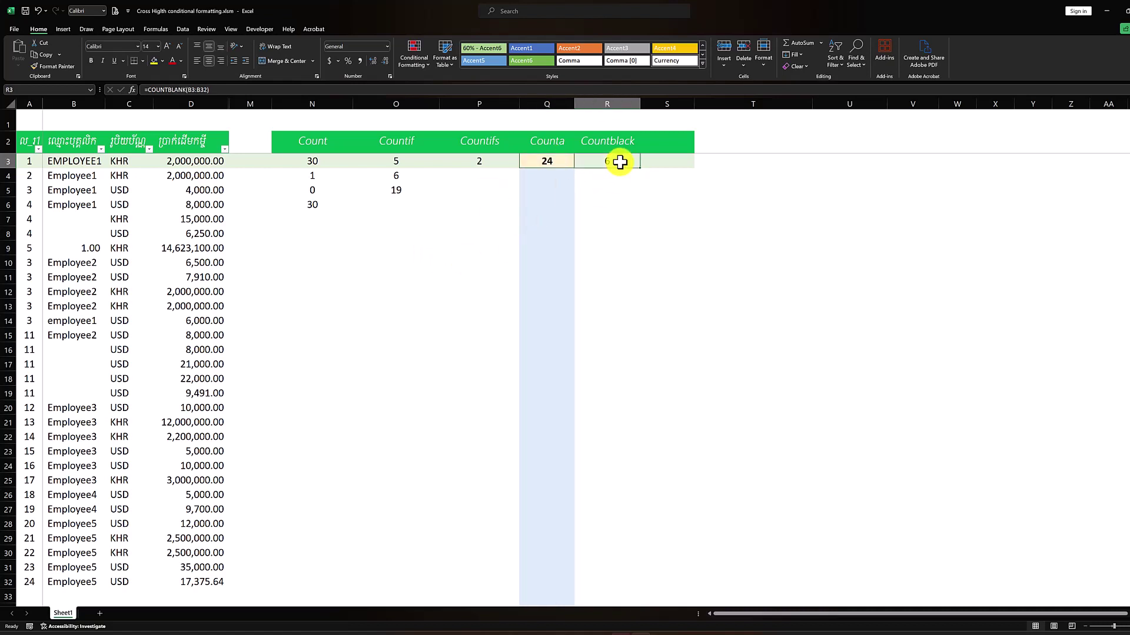
left_click(556, 161)
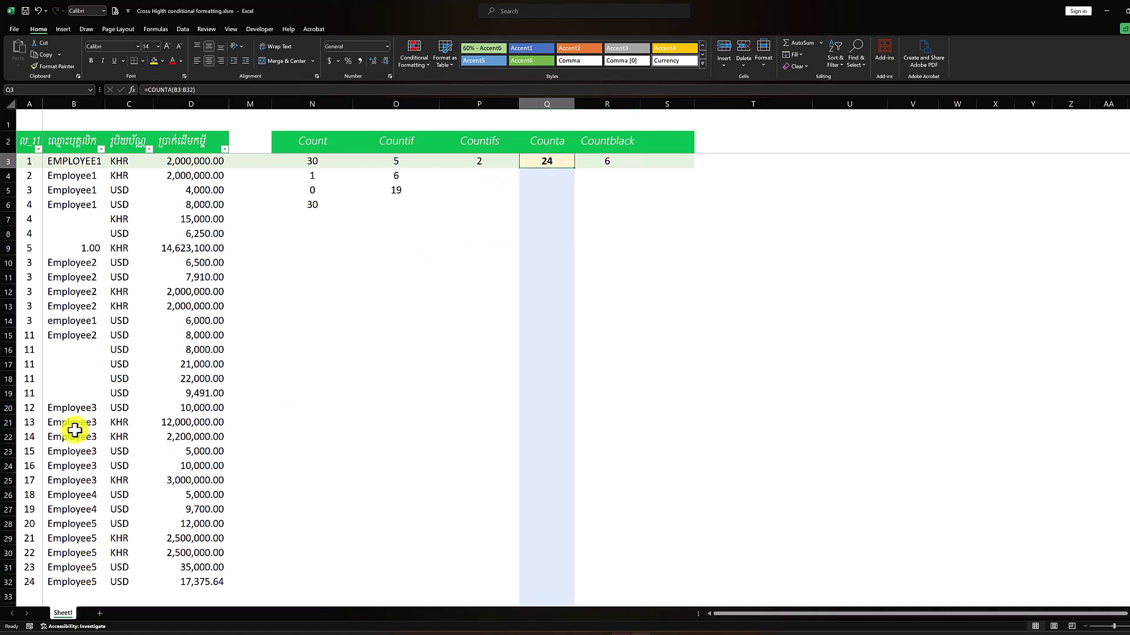
Copy A3's SUBTOTAL numbering formula down through A32, numbering the named rows 1 to 24
left_click(28, 160)
right_click(32, 160)
left_click(55, 197)
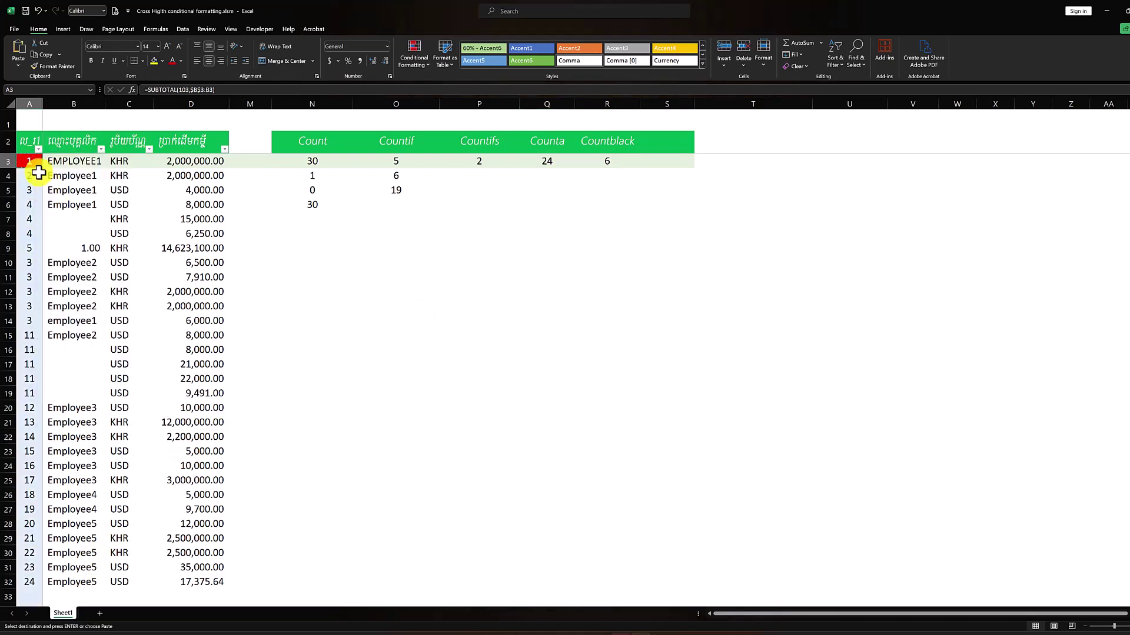
left_click_drag(29, 175, 28, 585)
right_click(34, 577)
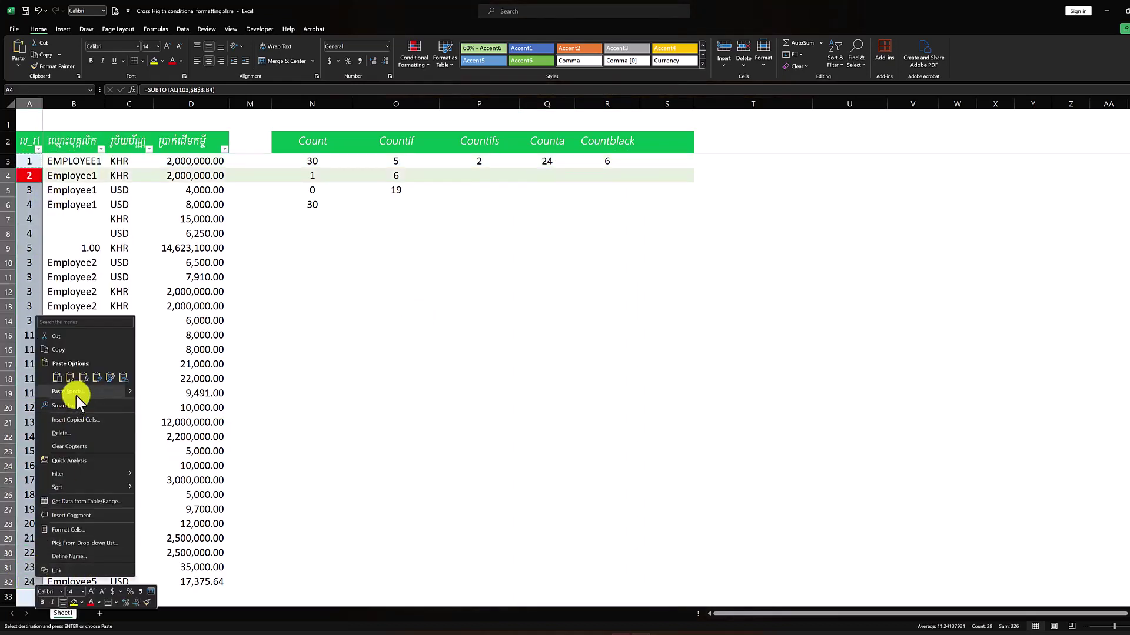
left_click(83, 378)
left_click(116, 393)
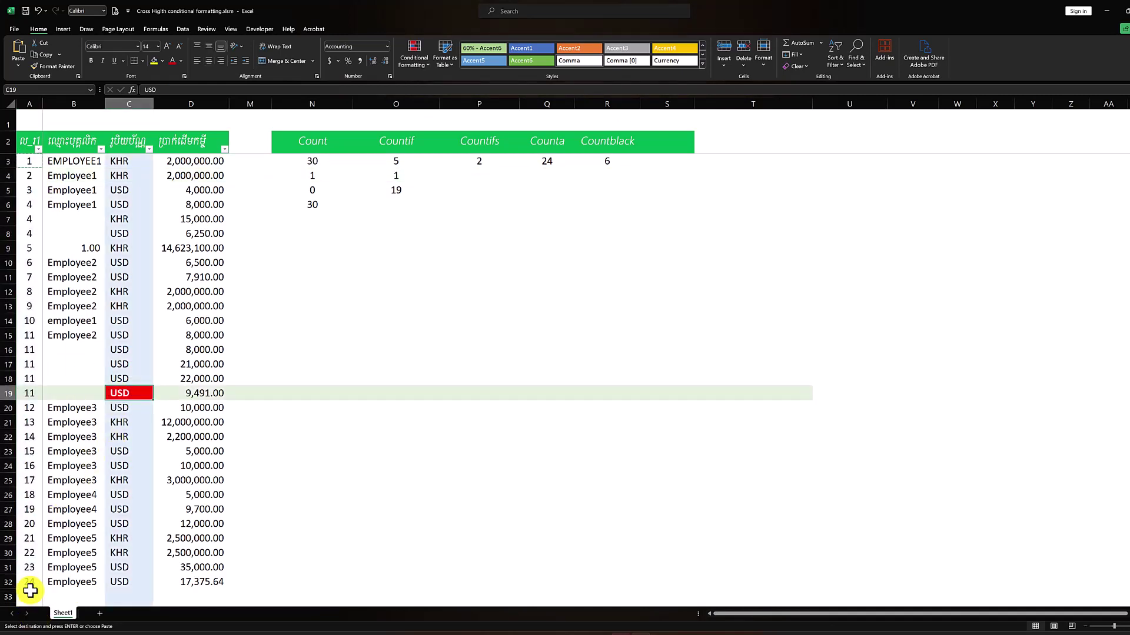
left_click(29, 162)
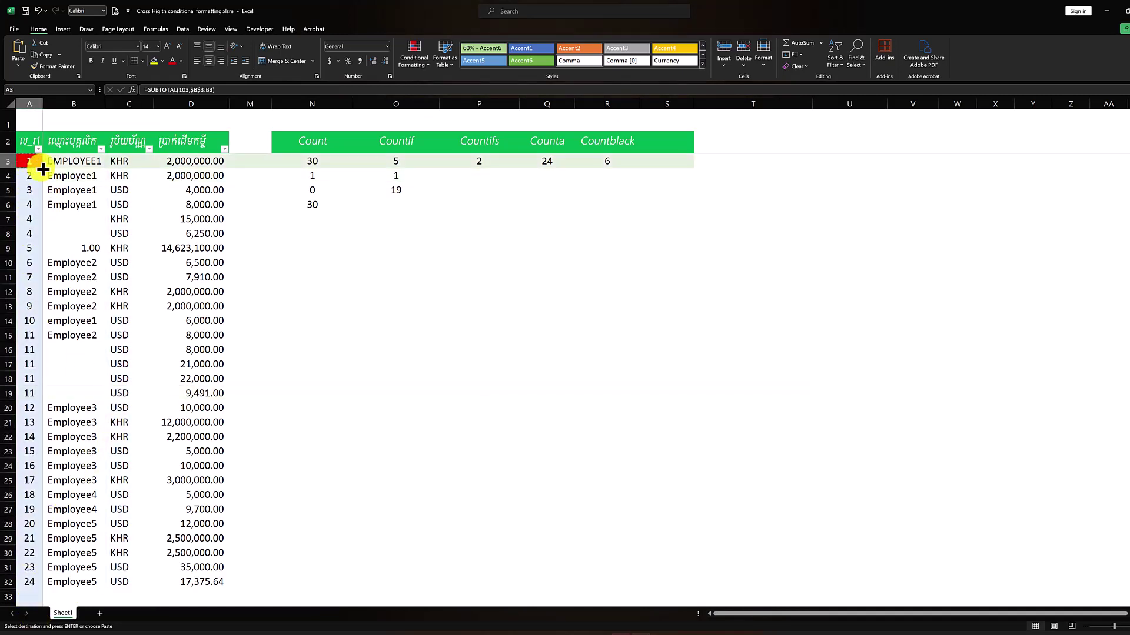
mouse_move(42, 168)
left_mouse_down()
mouse_move(25, 560)
mouse_move(34, 588)
left_mouse_up()
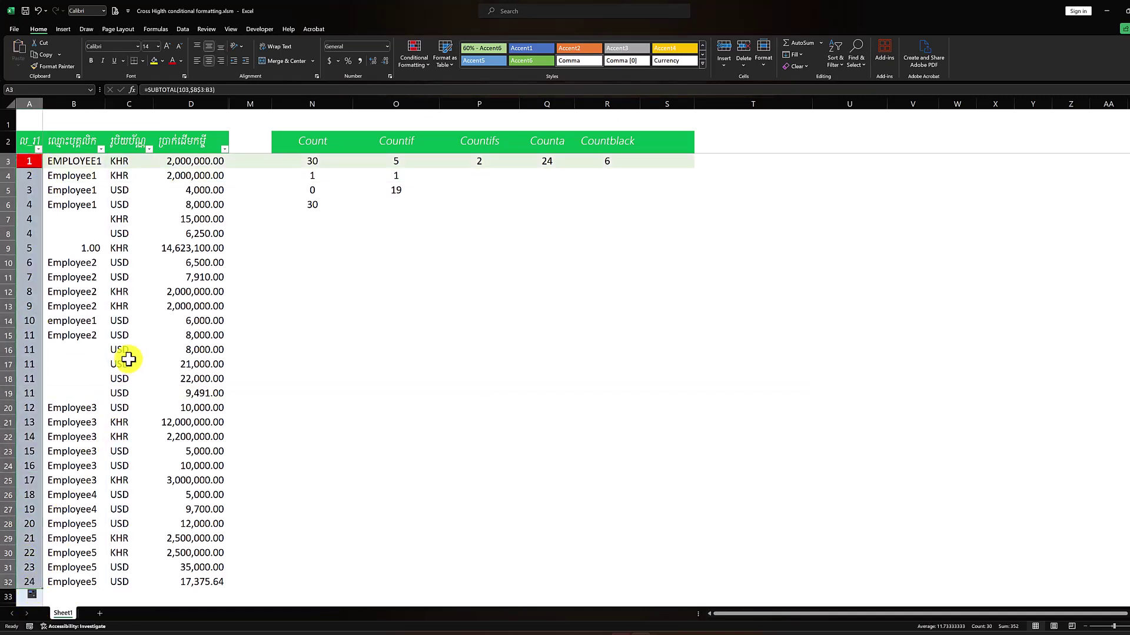
left_click(30, 207)
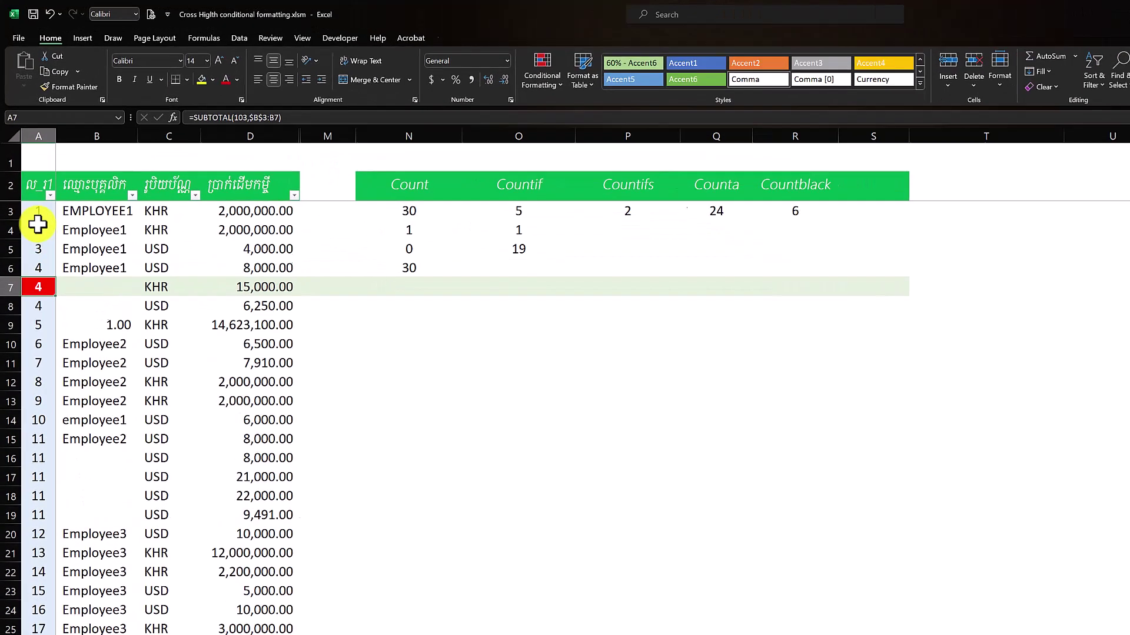
left_click(28, 162)
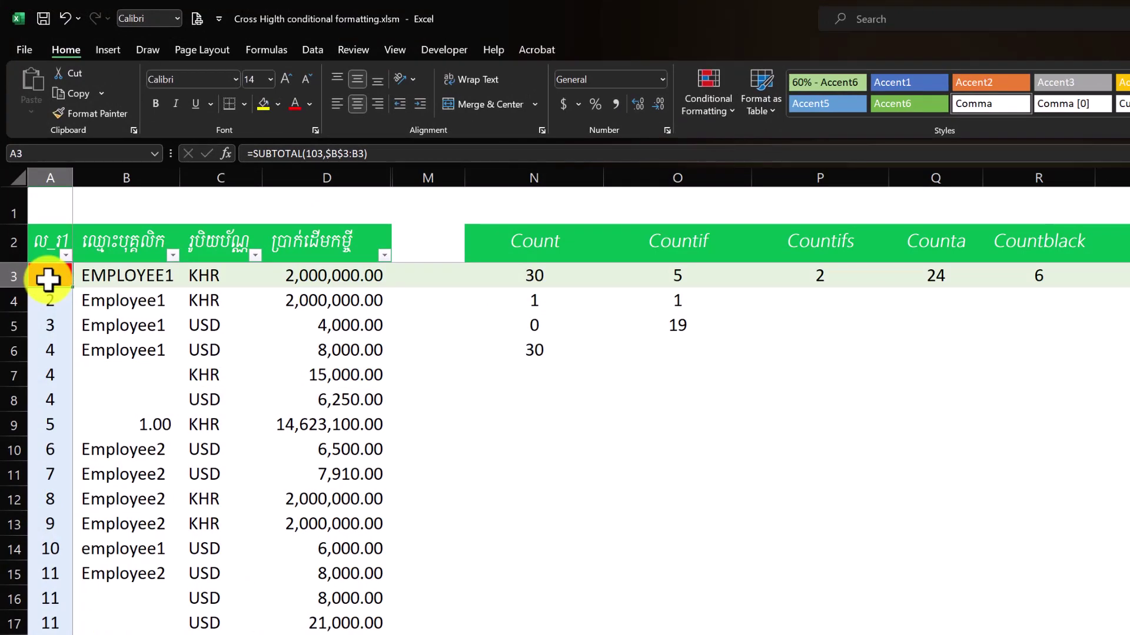
Review the A3 numbering formula and the empty name cells in rows 7 and 8
double_click(47, 280)
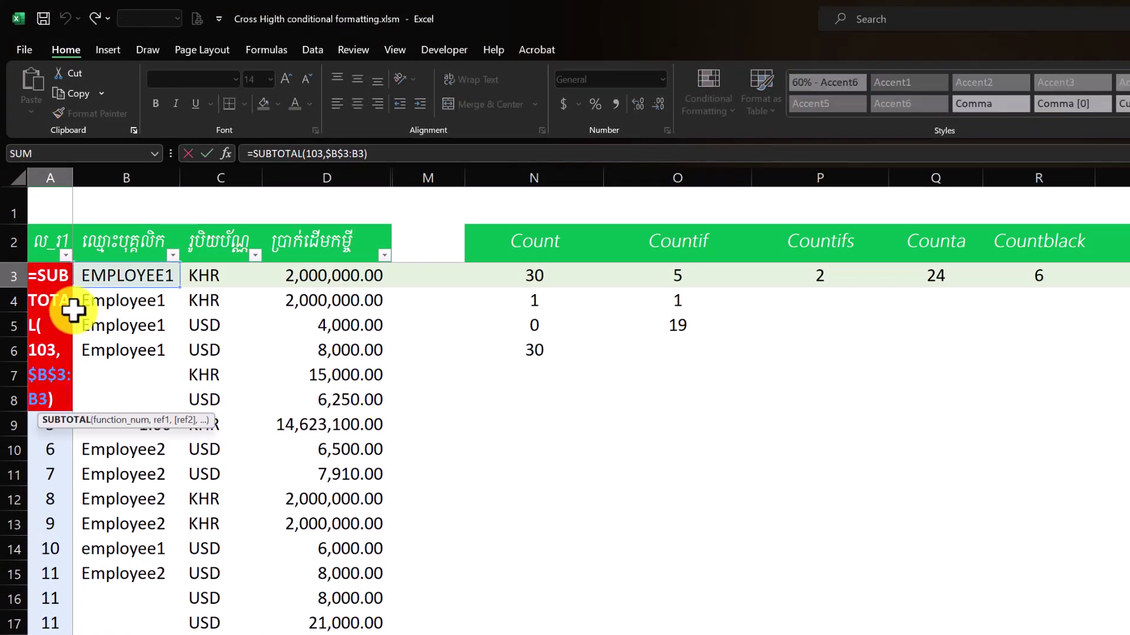
left_click(101, 353)
left_click(121, 371)
left_click(132, 402)
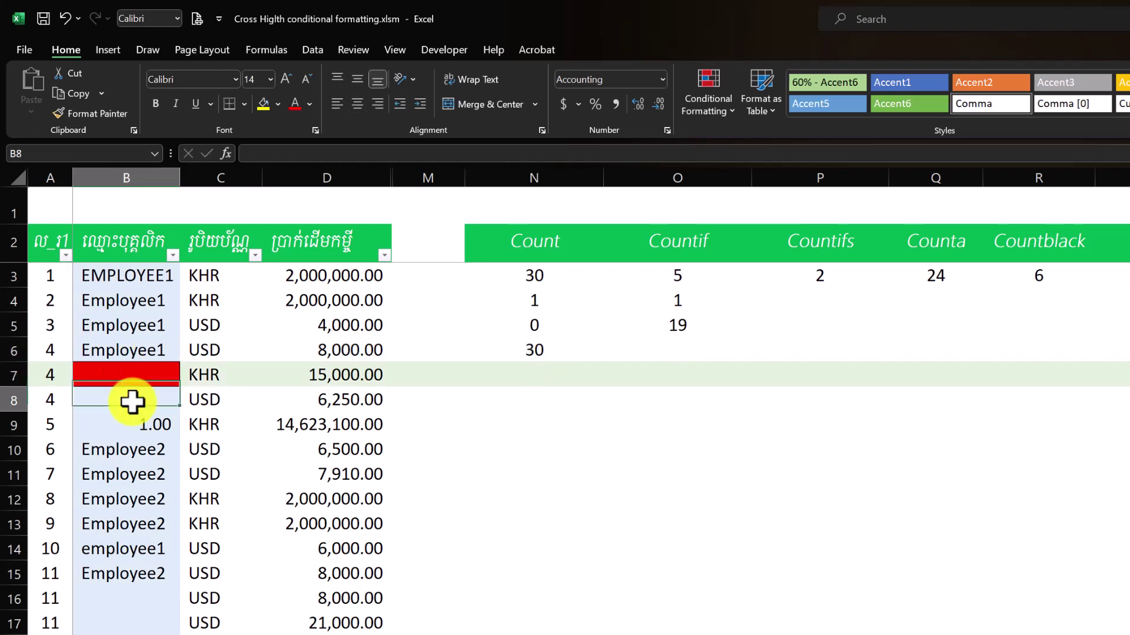
left_click(126, 373)
left_click(138, 352)
key("Down")
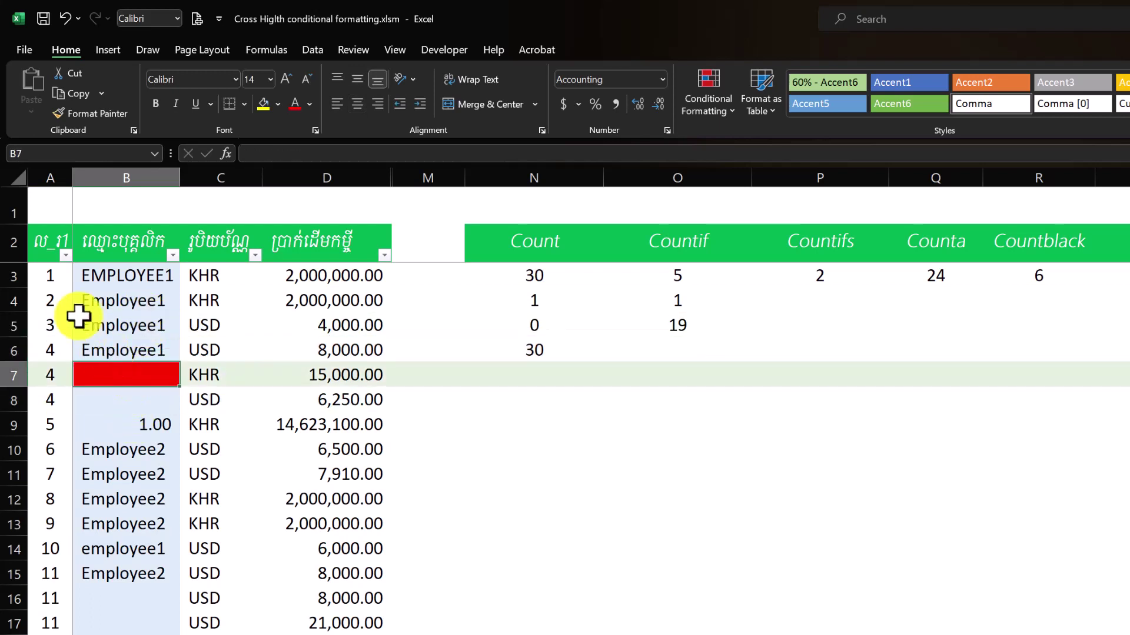
left_click(63, 291)
Fill Employee1 from B6 down as an Employee2–Employee12 series, confirming COUNTA 30 and COUNTBLANK 0
left_click(147, 352)
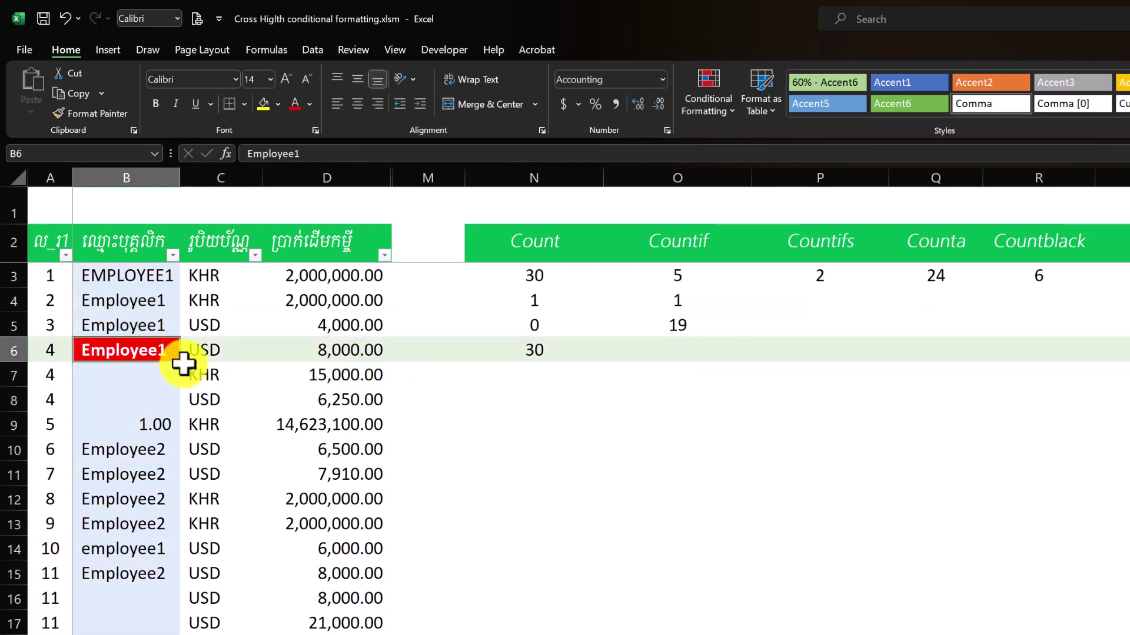
double_click(182, 365)
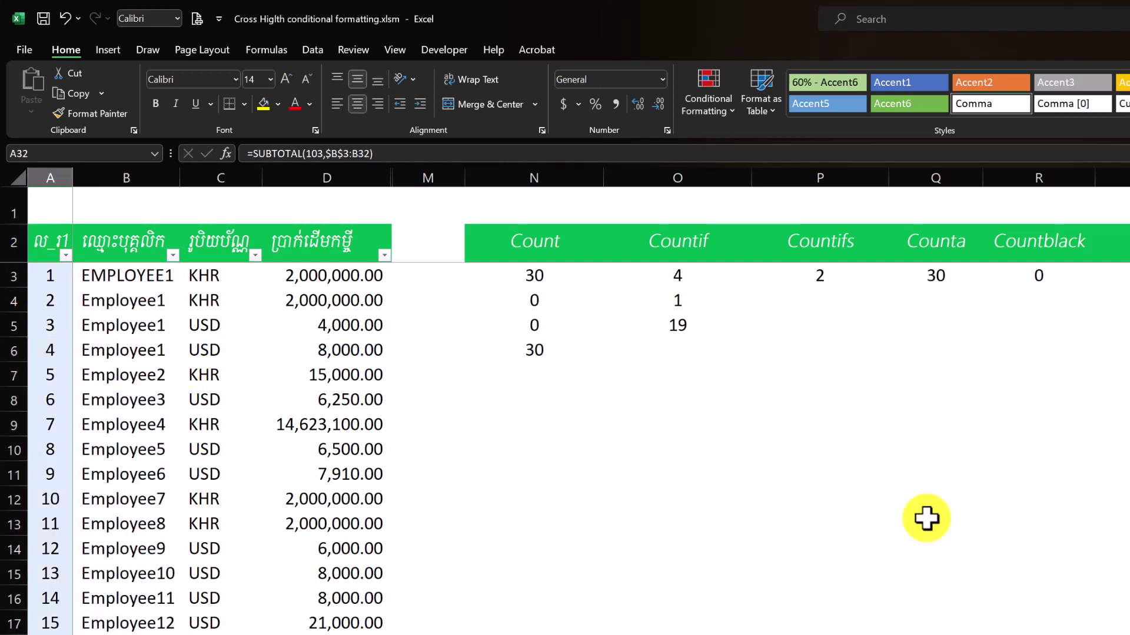
left_click(954, 274)
left_click(1034, 271)
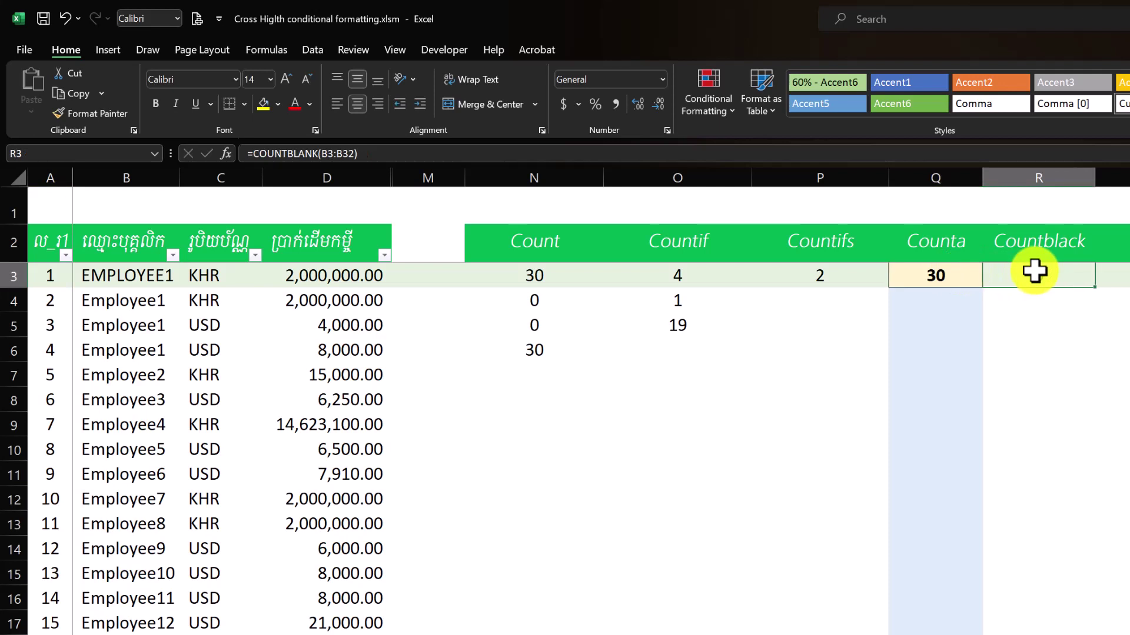
Clear the names in B7:B10 and check that column A numbering stays at 4 there
left_click_drag(123, 375, 122, 432)
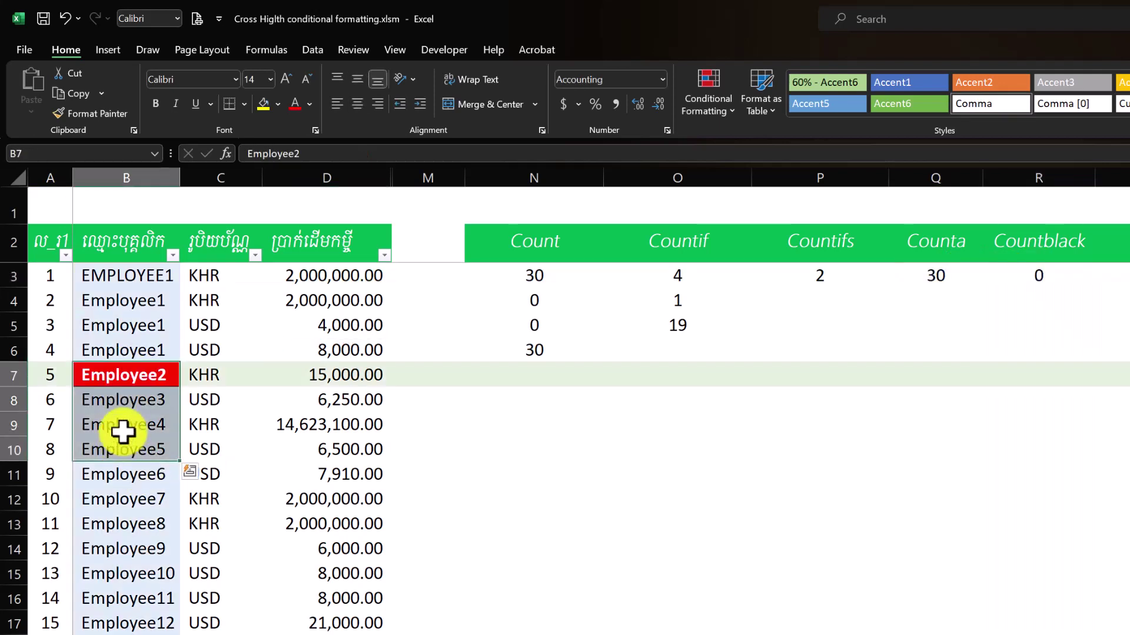
key("Delete")
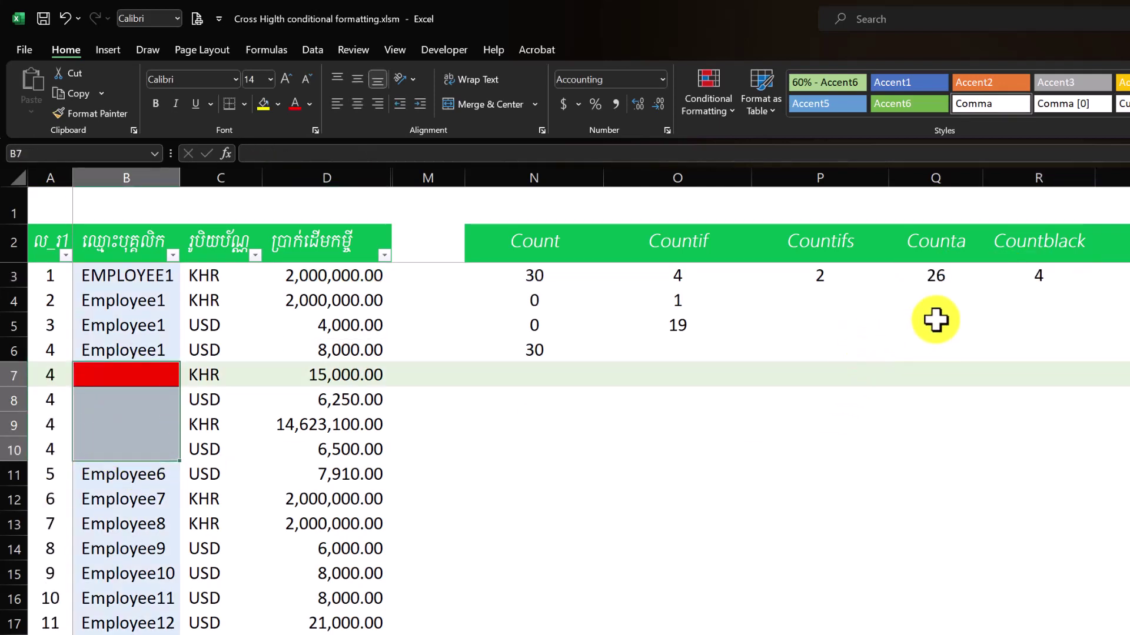
left_click(50, 399)
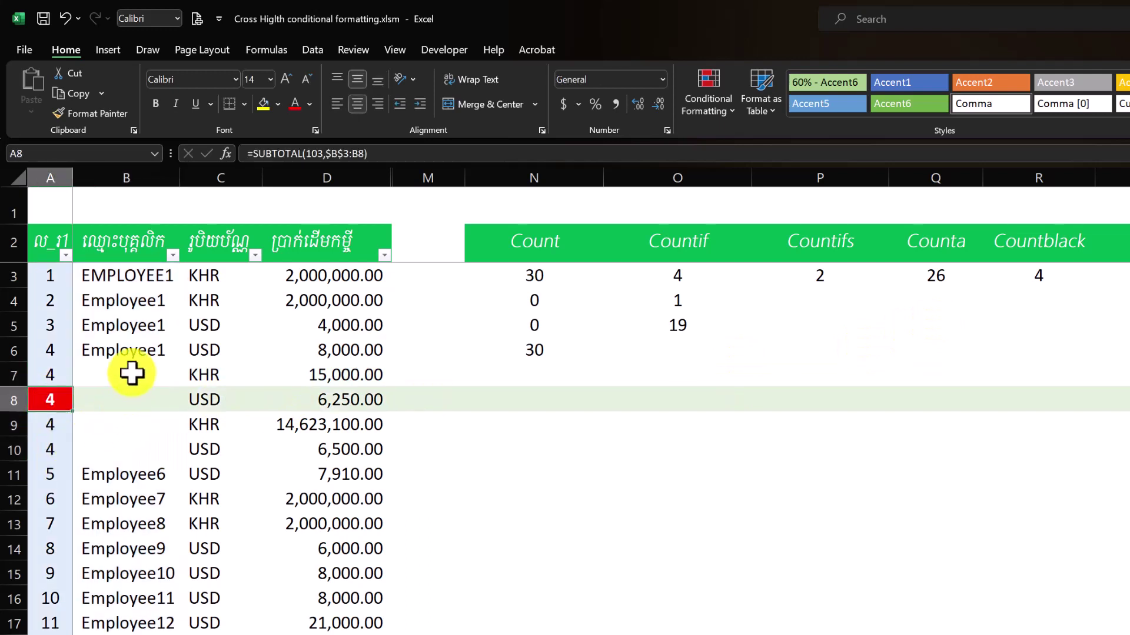
left_click_drag(131, 373, 115, 452)
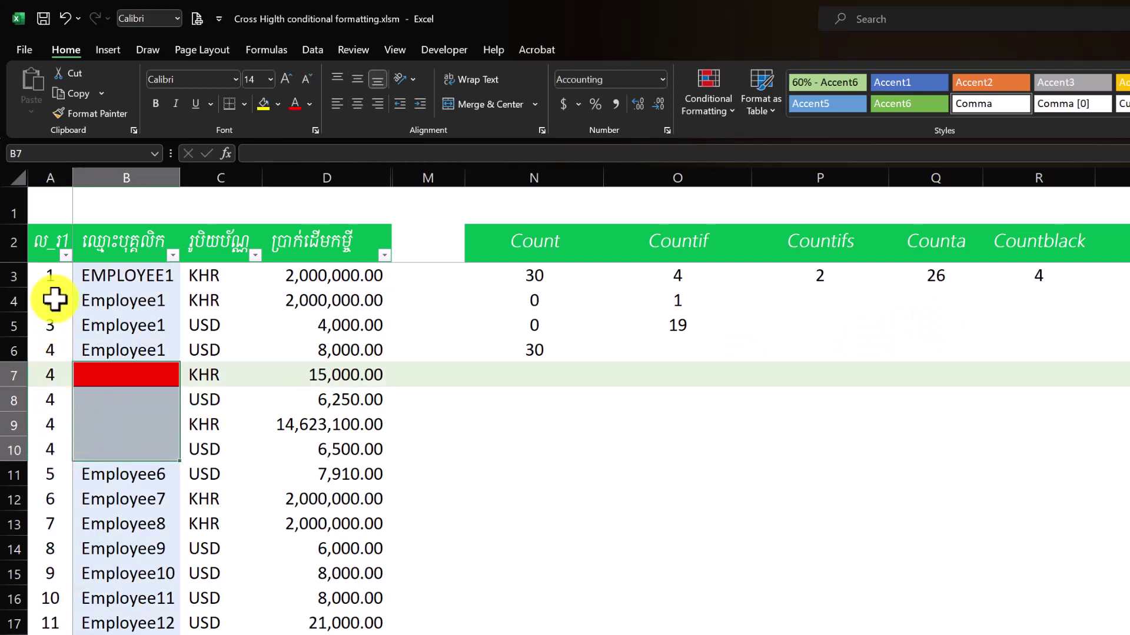
left_click(52, 276)
left_click_drag(114, 365, 94, 450)
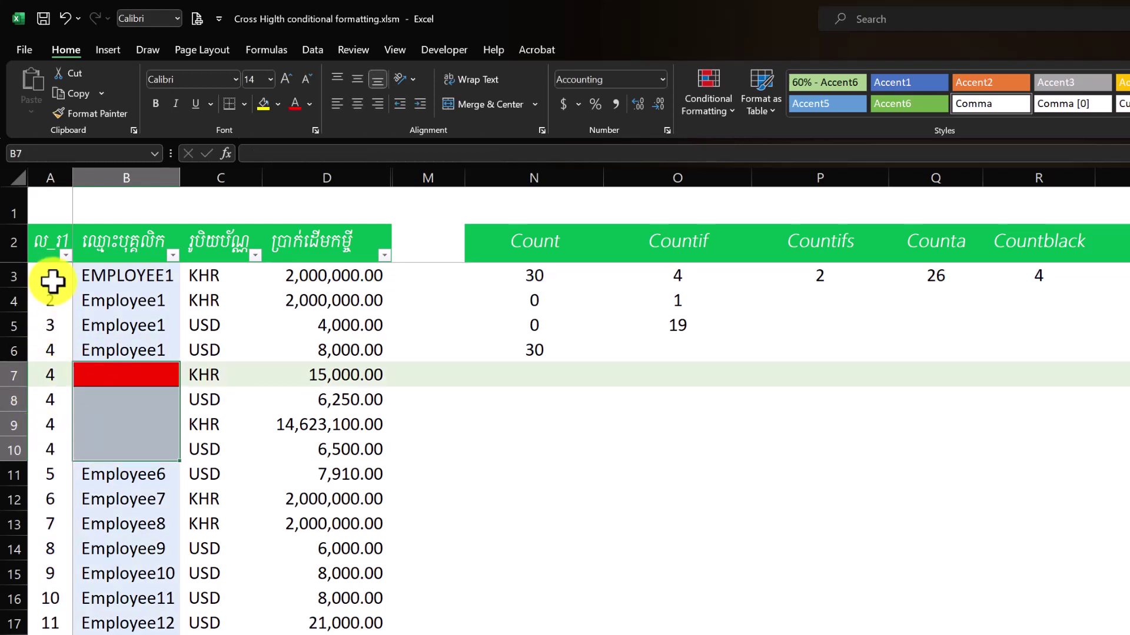
Change A3 to =IF(B3<>"",SUBTOTAL(103,$B$3:B3),"") so blank names get no number
double_click(51, 281)
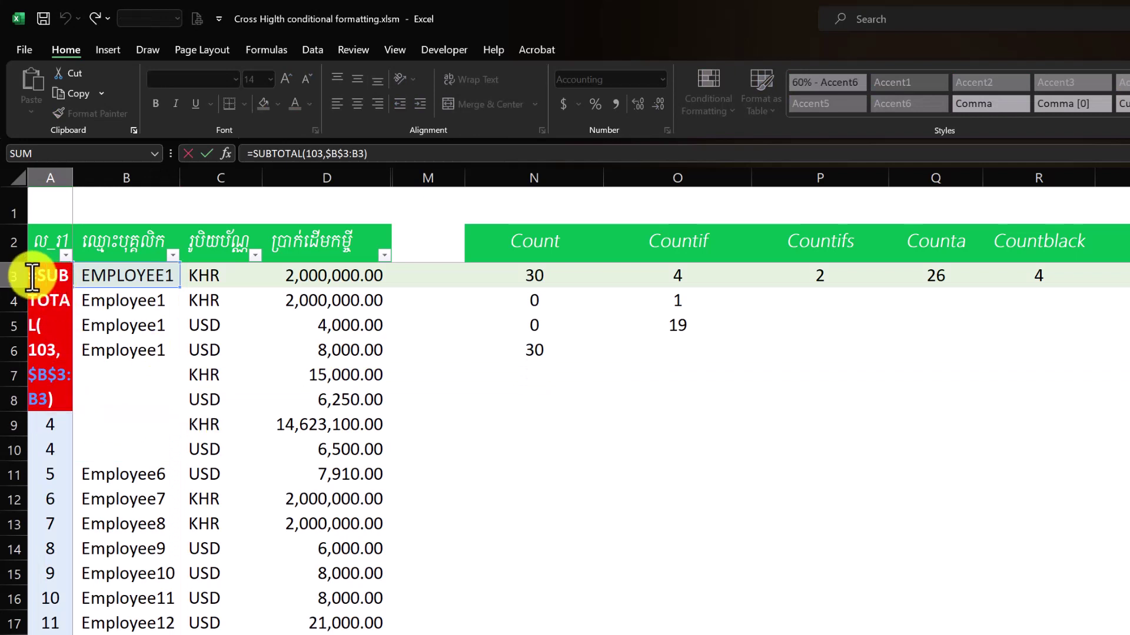
left_click(251, 153)
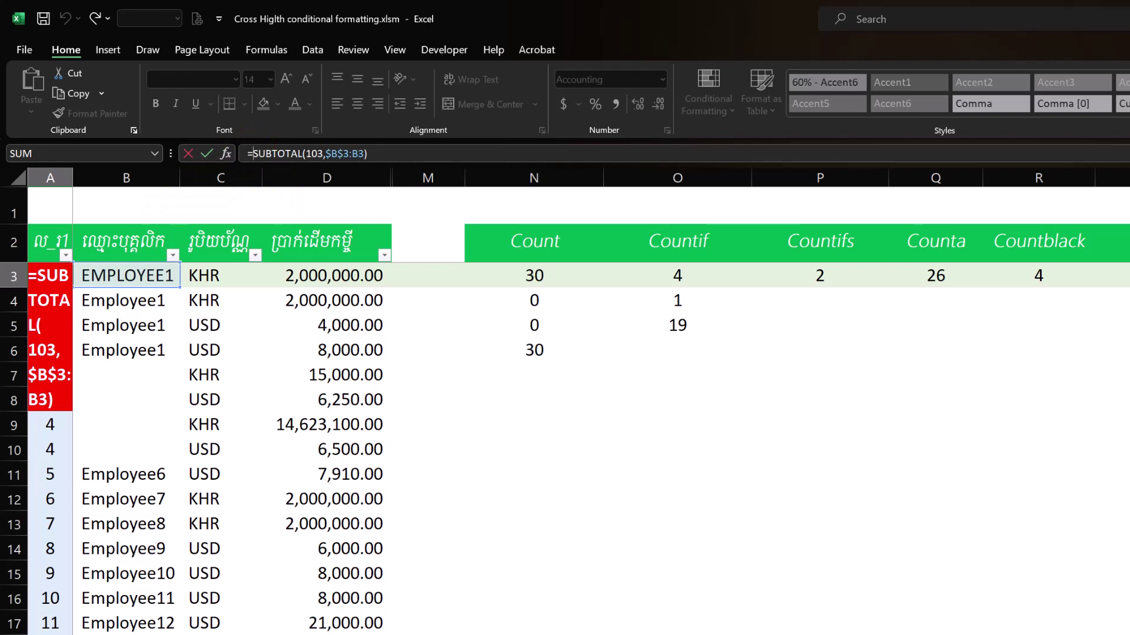
type("IF(")
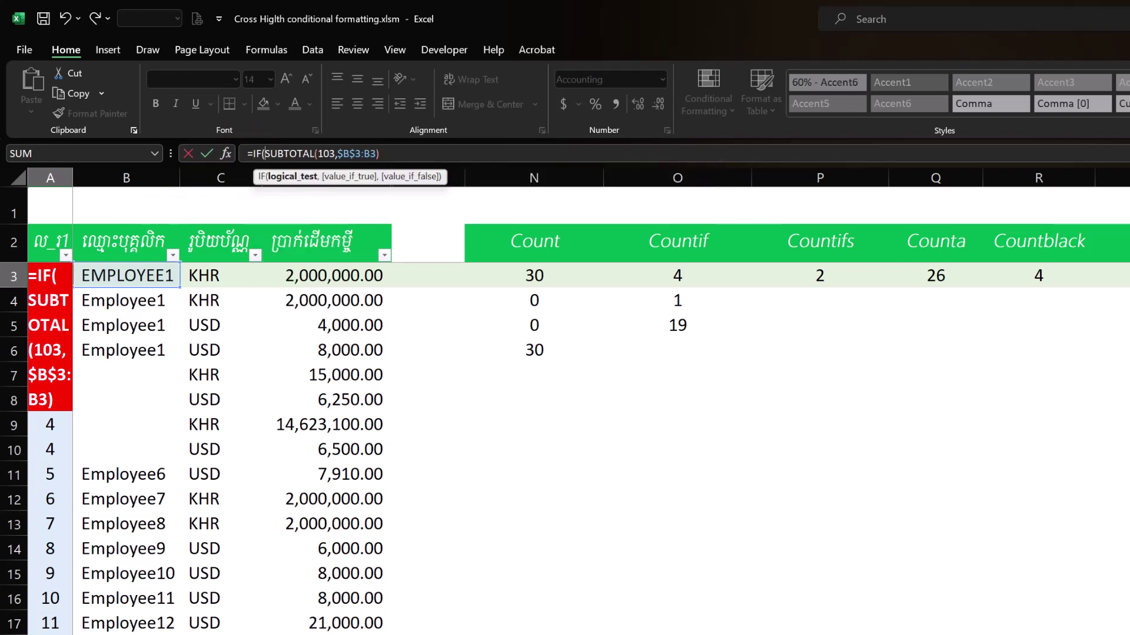
left_click(116, 280)
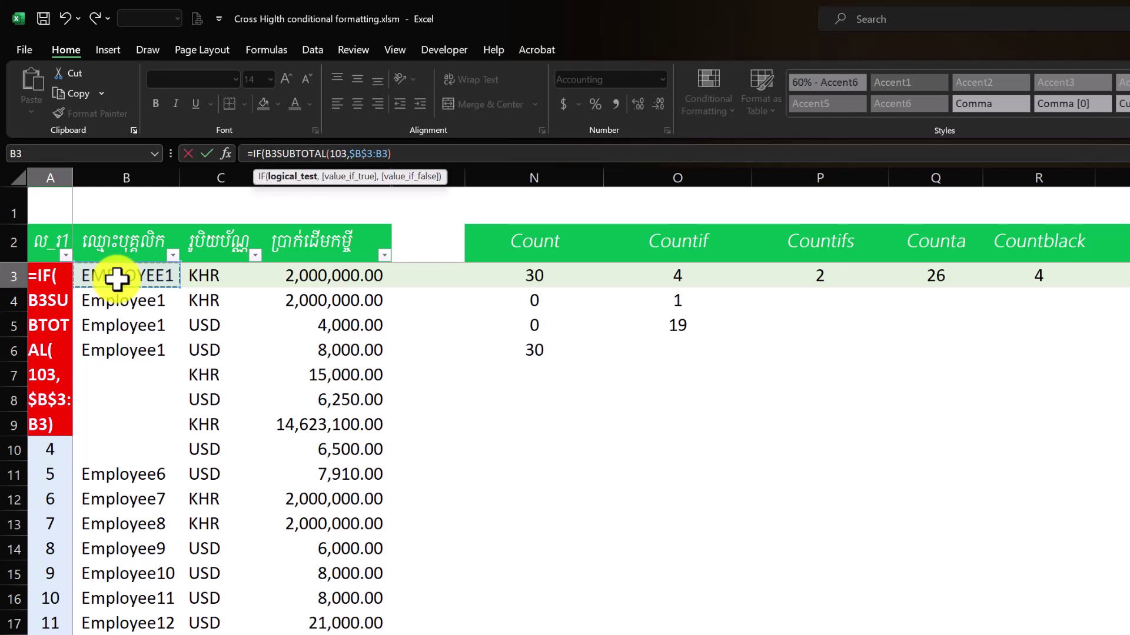
type("<>")
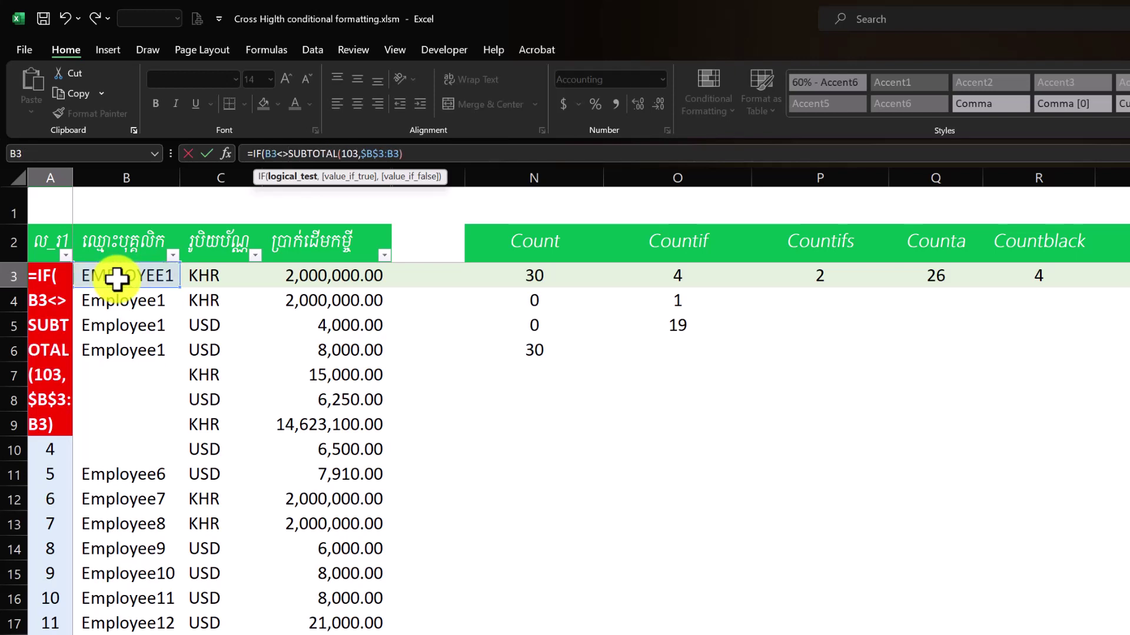
type("\"\"")
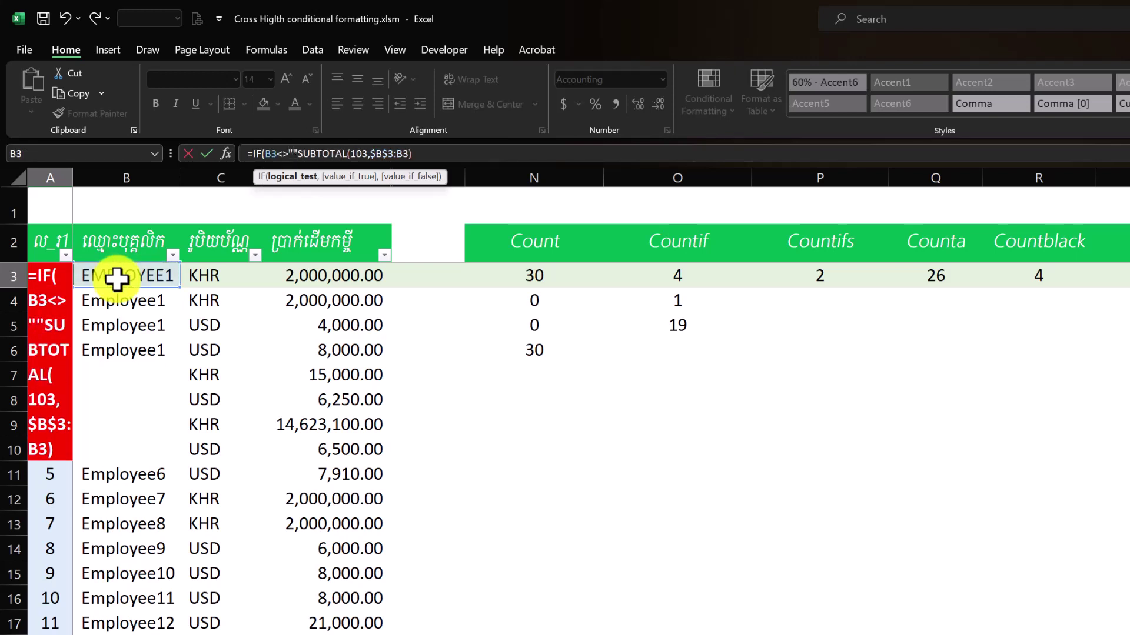
type(",")
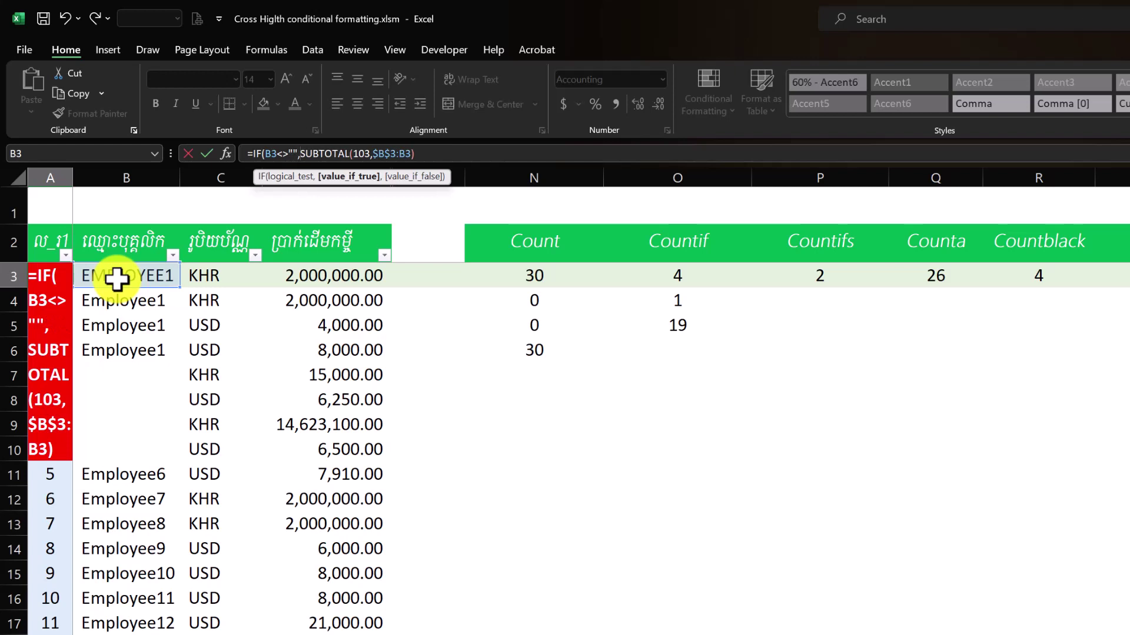
type(",\"\"")
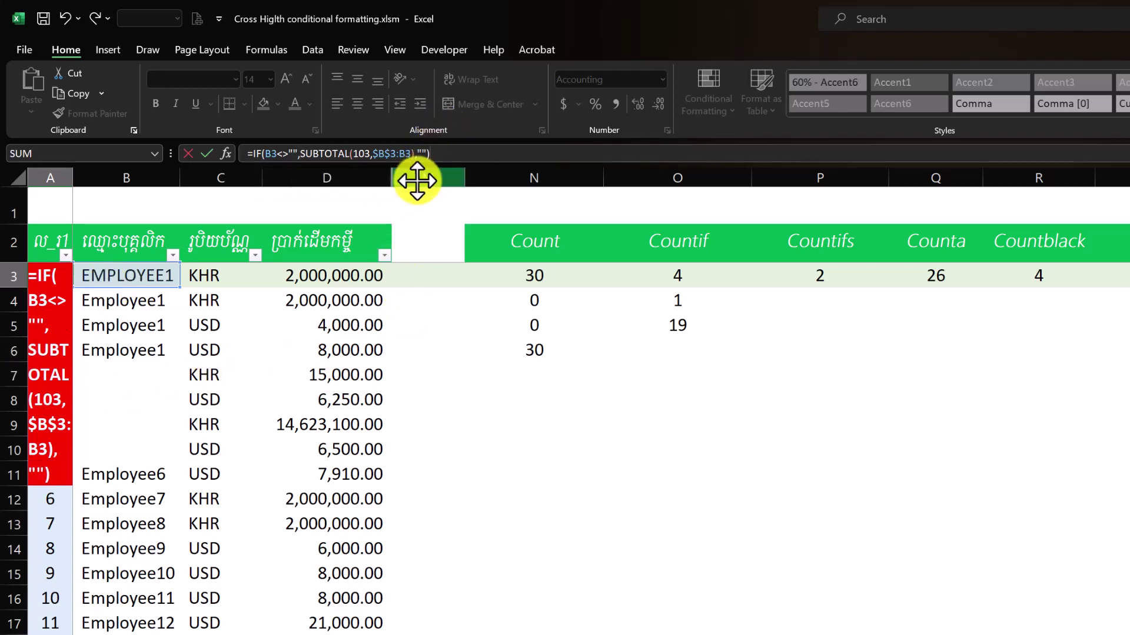
left_click_drag(270, 153, 300, 152)
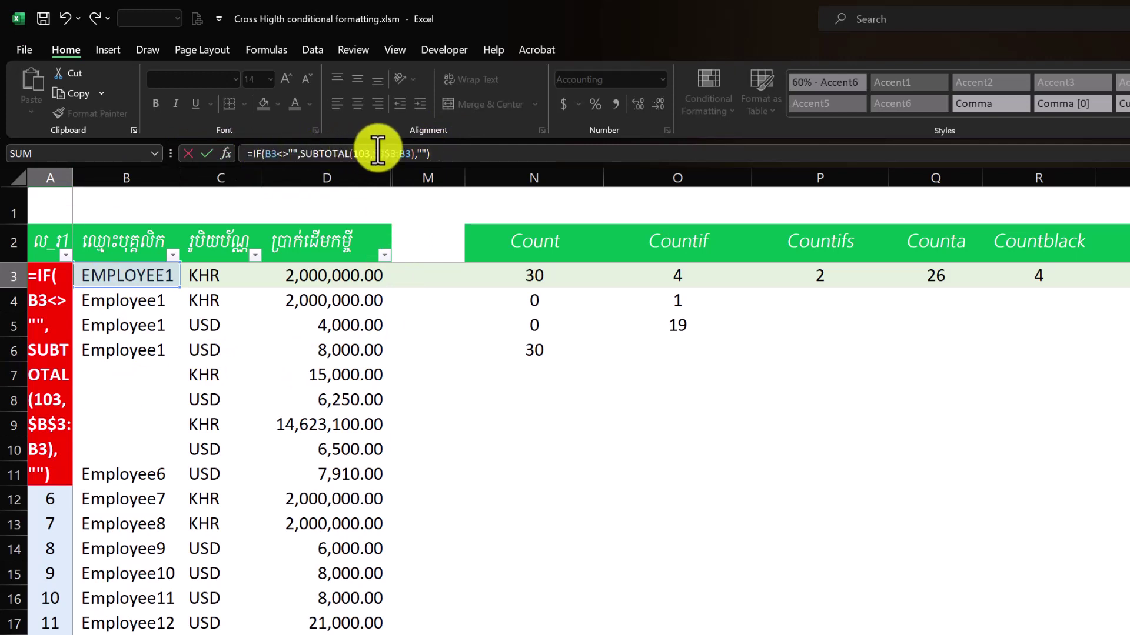
left_click_drag(373, 154, 419, 153)
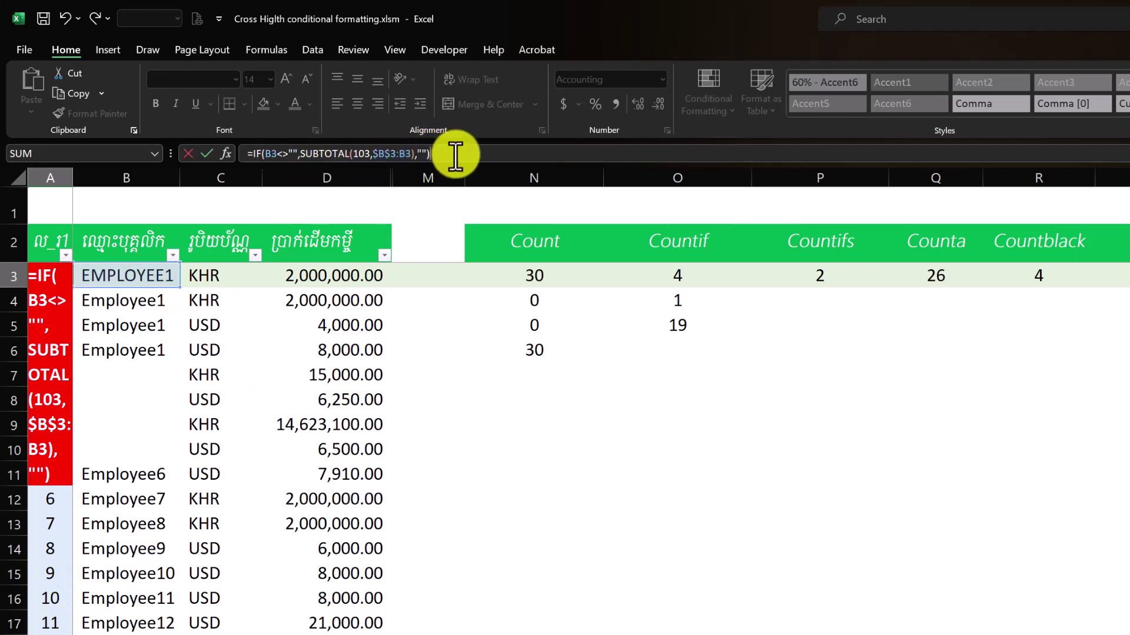
key("Return")
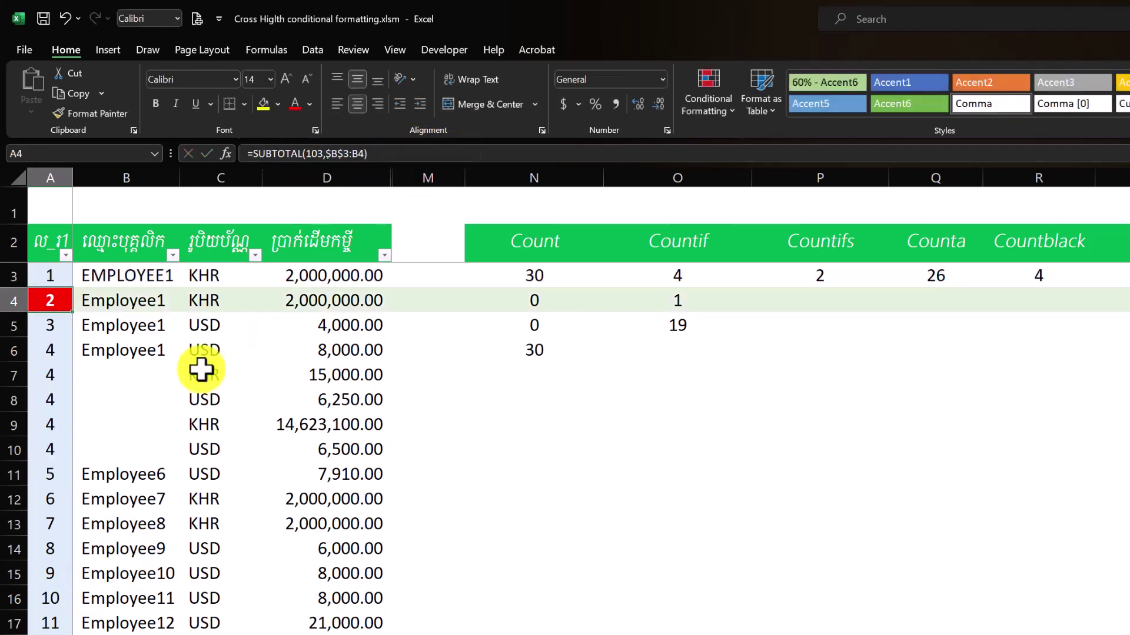
Copy A3's IF numbering formula and paste it into A4 through A32
left_click(50, 275)
right_click(50, 275)
left_click(88, 305)
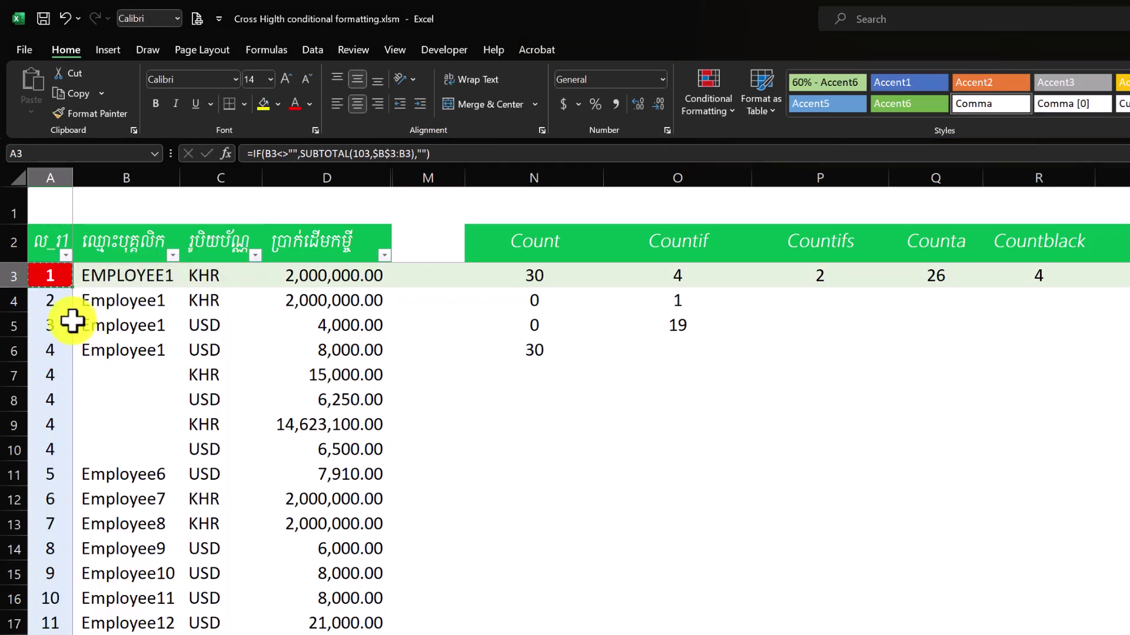
left_click_drag(50, 301, 50, 632)
right_click(50, 531)
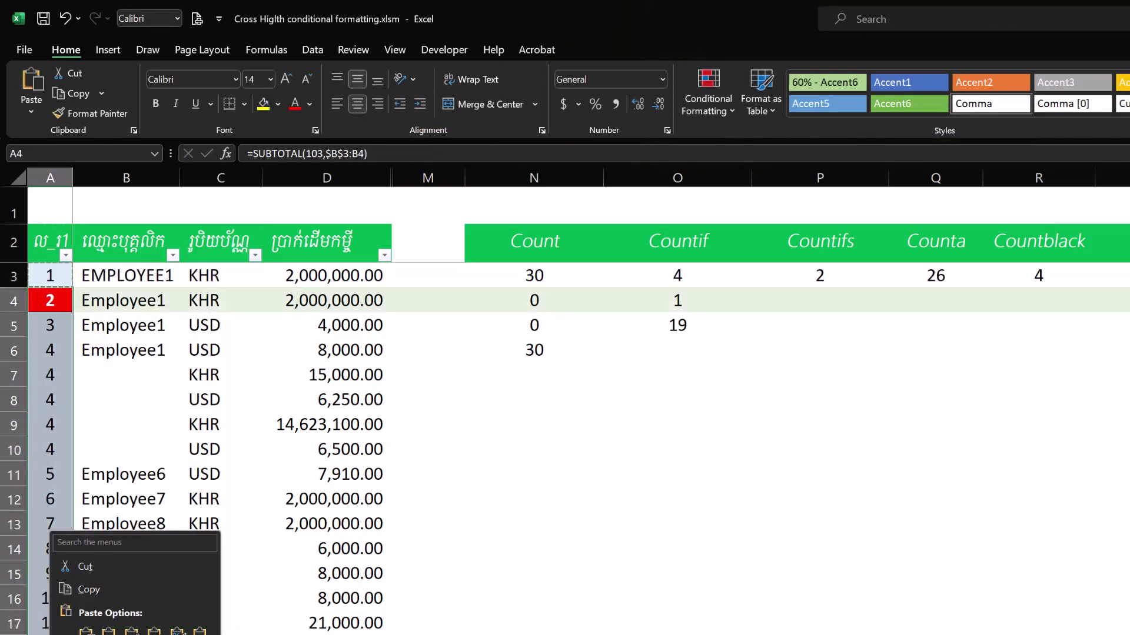
left_click(130, 630)
Check the renumbered table, with rows 7–10 left unnumbered beside the empty names
left_click(326, 623)
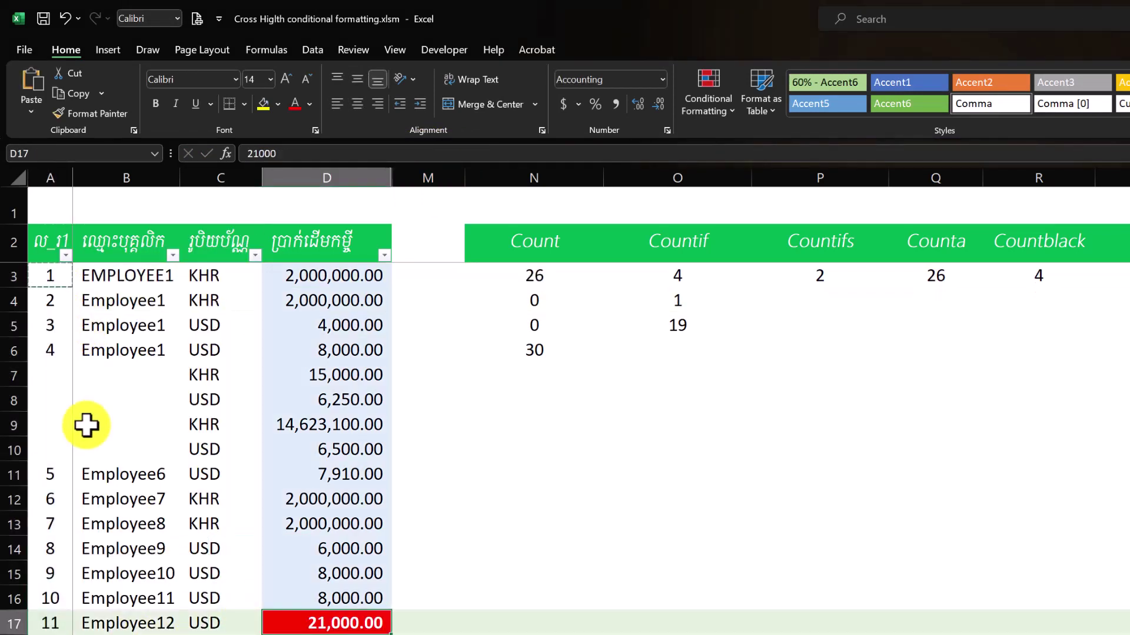
mouse_move(50, 375)
left_mouse_down()
mouse_move(83, 436)
mouse_move(118, 441)
left_mouse_up()
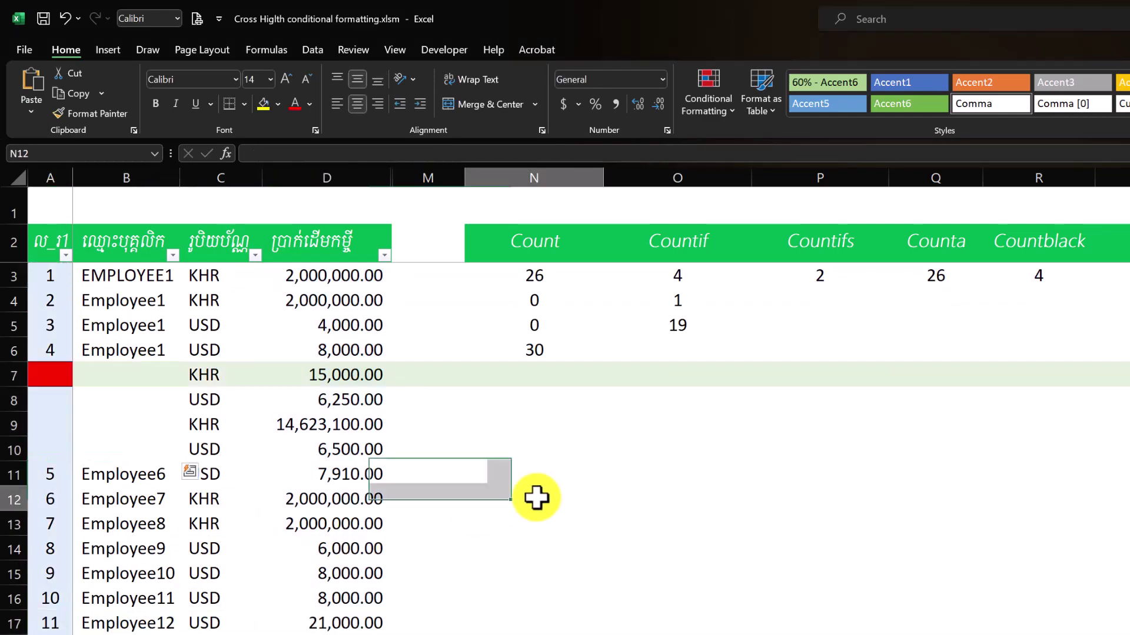
left_click(537, 497)
left_click(222, 424)
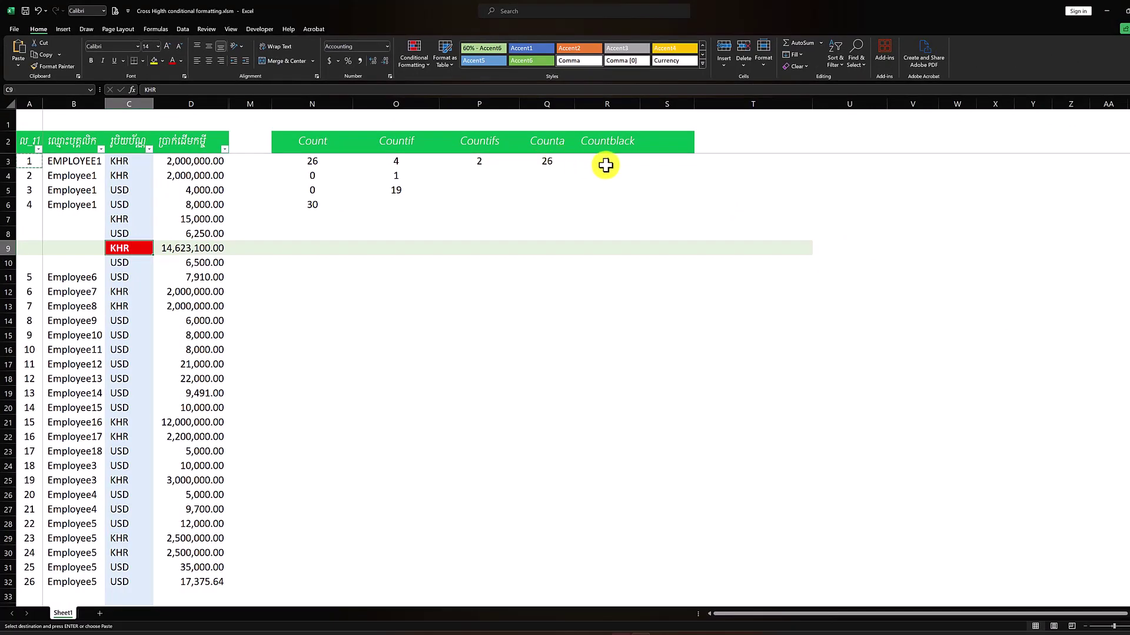
left_click(605, 166)
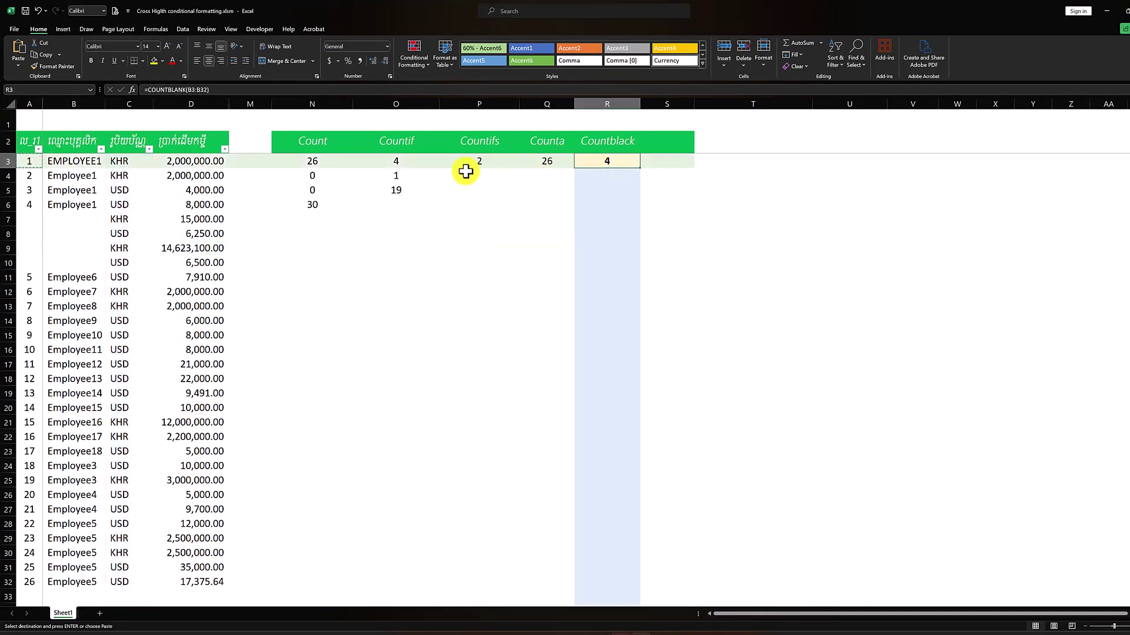